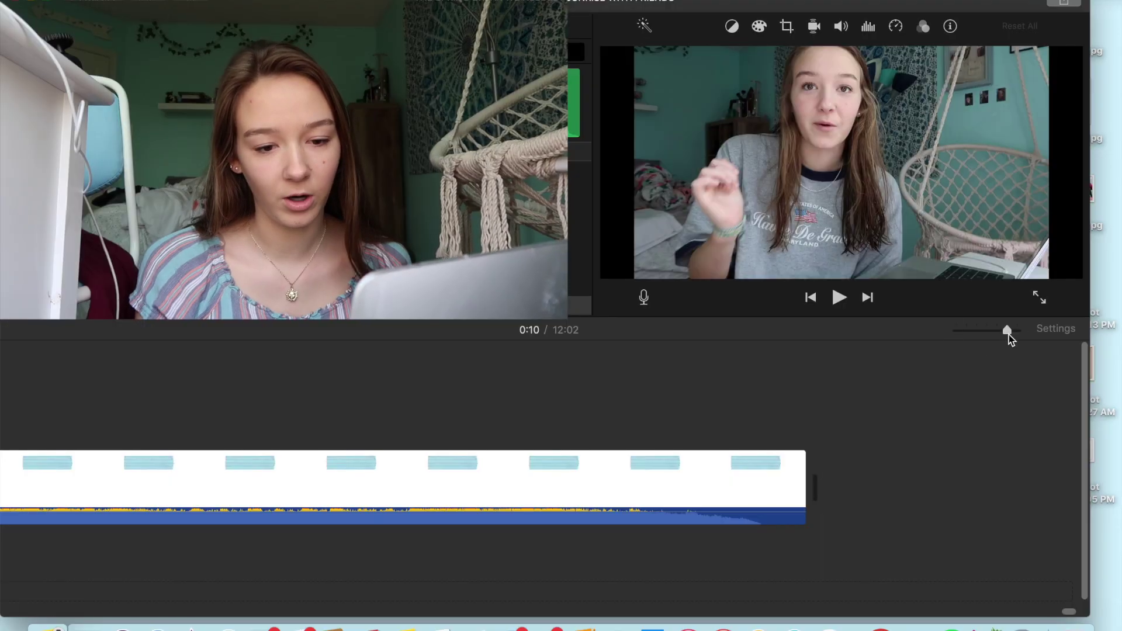
- Split the pink-outfit clip at the end of the timeline at the point where playback is paused
{"action": "left_click_drag", "start_coordinate": [1007, 334], "coordinate": [975, 338]}
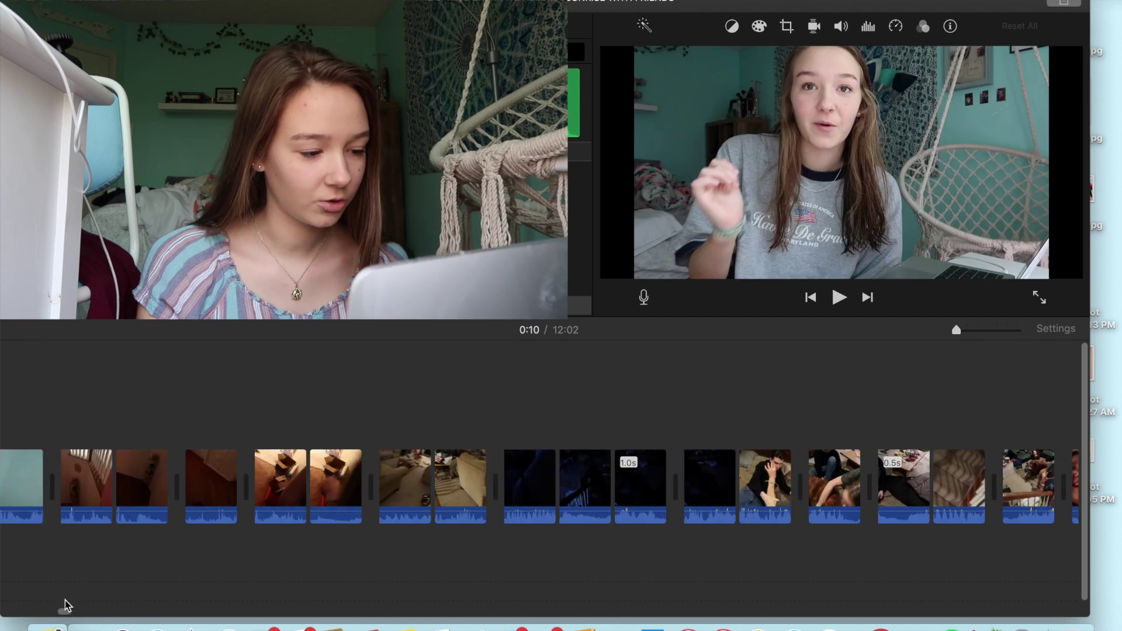
{"action": "left_click_drag", "start_coordinate": [973, 339], "coordinate": [1020, 342]}
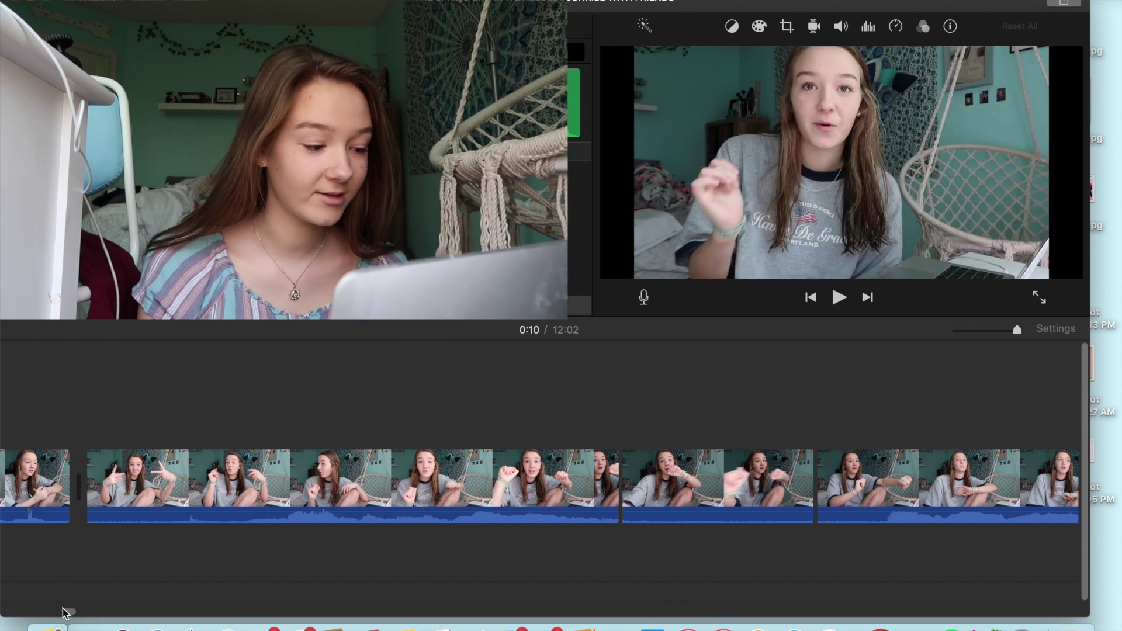
{"action": "left_click_drag", "start_coordinate": [70, 611], "coordinate": [316, 612]}
{"action": "scroll", "coordinate": [458, 613], "scroll_direction": "right", "scroll_amount": 15}
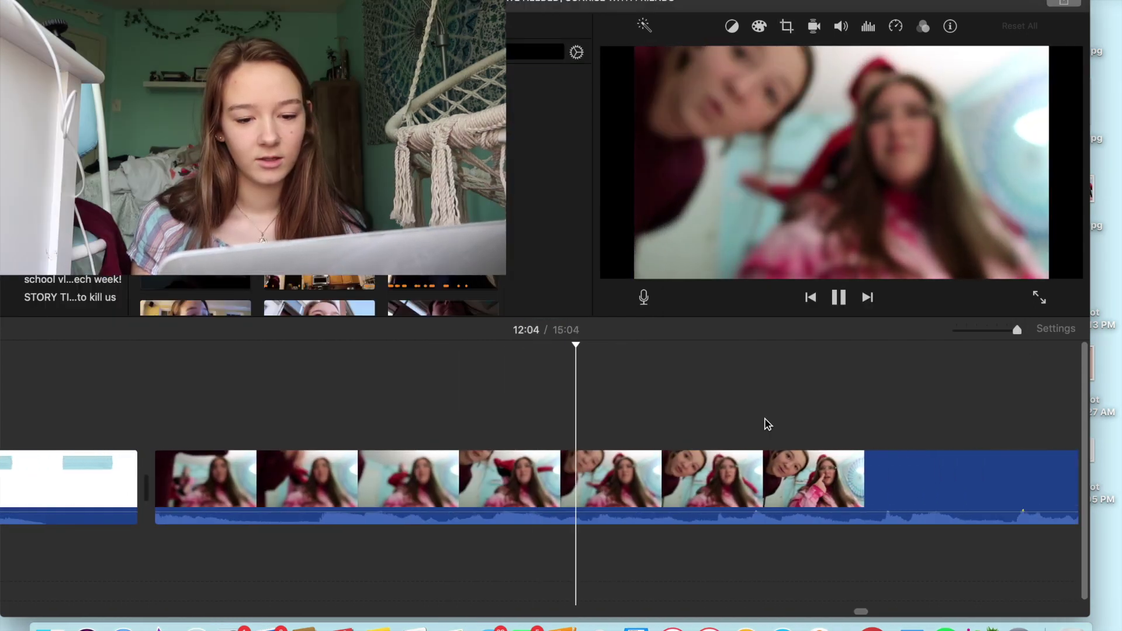
{"action": "key", "text": "space"}
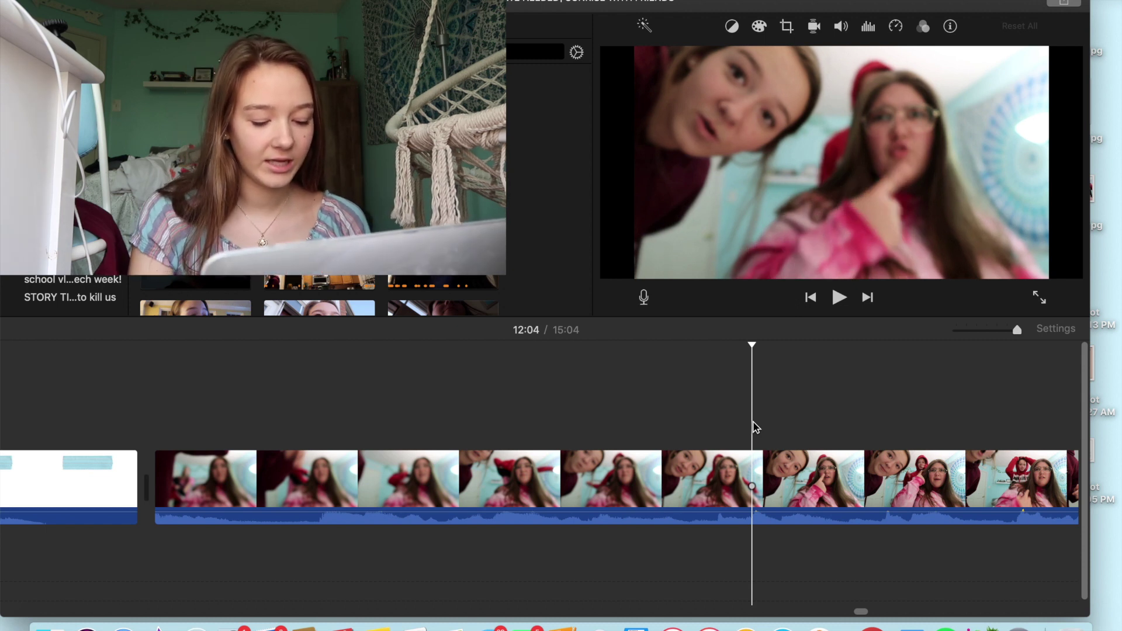
{"action": "key", "text": "super+b"}
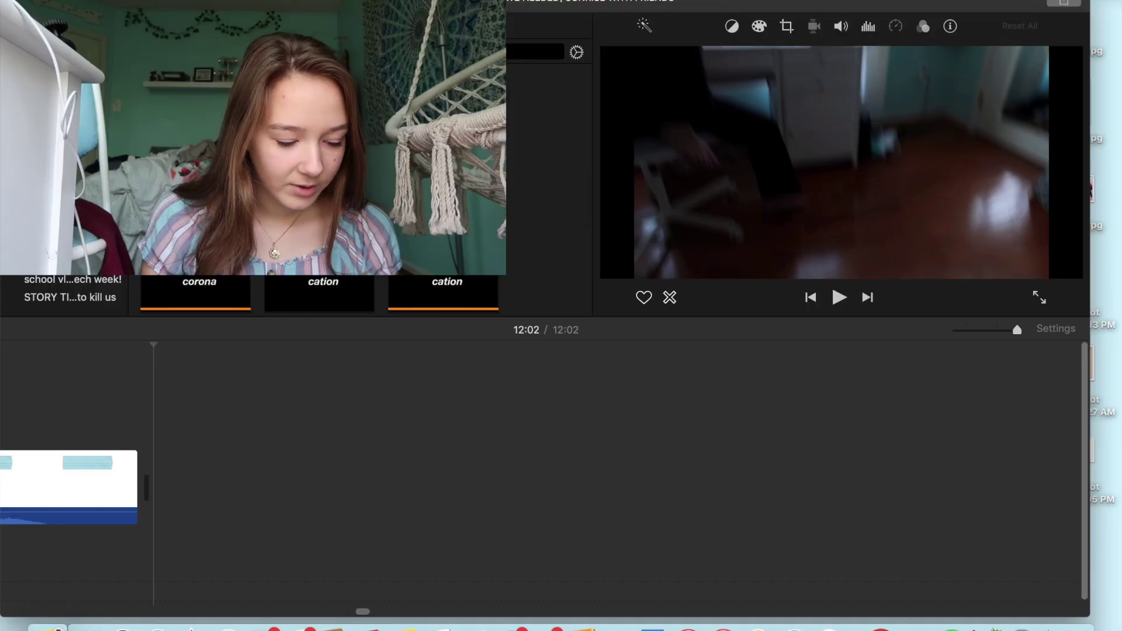
- Add the maroon-hoodie footage to the end of the timeline and split it where the girl faces the camera
{"action": "left_click_drag", "start_coordinate": [322, 175], "coordinate": [293, 465]}
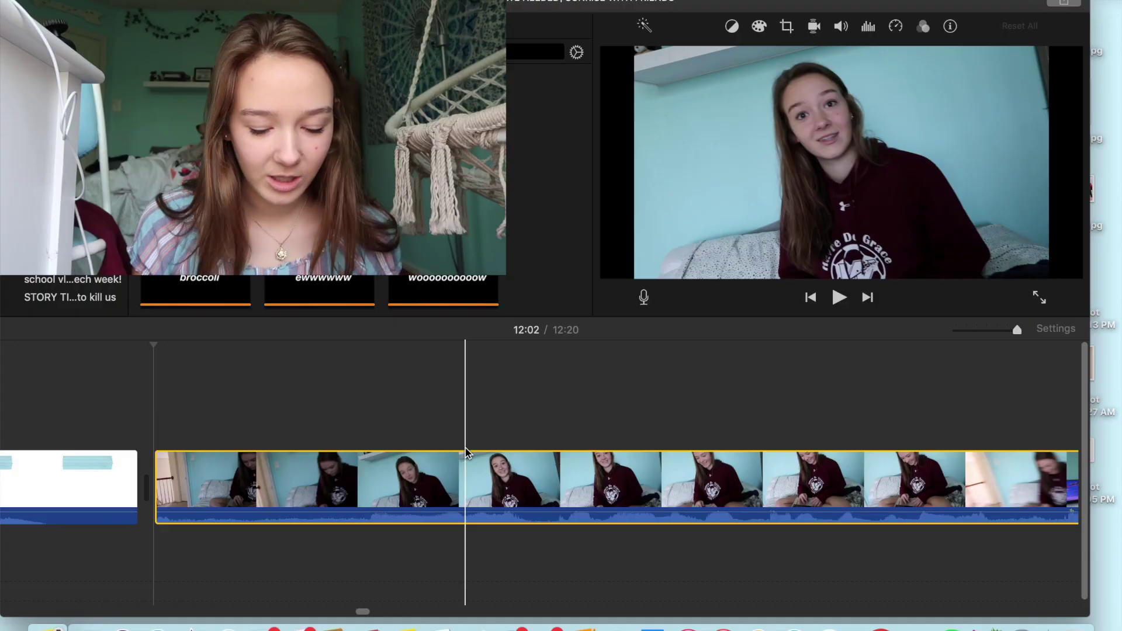
{"action": "left_click", "coordinate": [460, 448]}
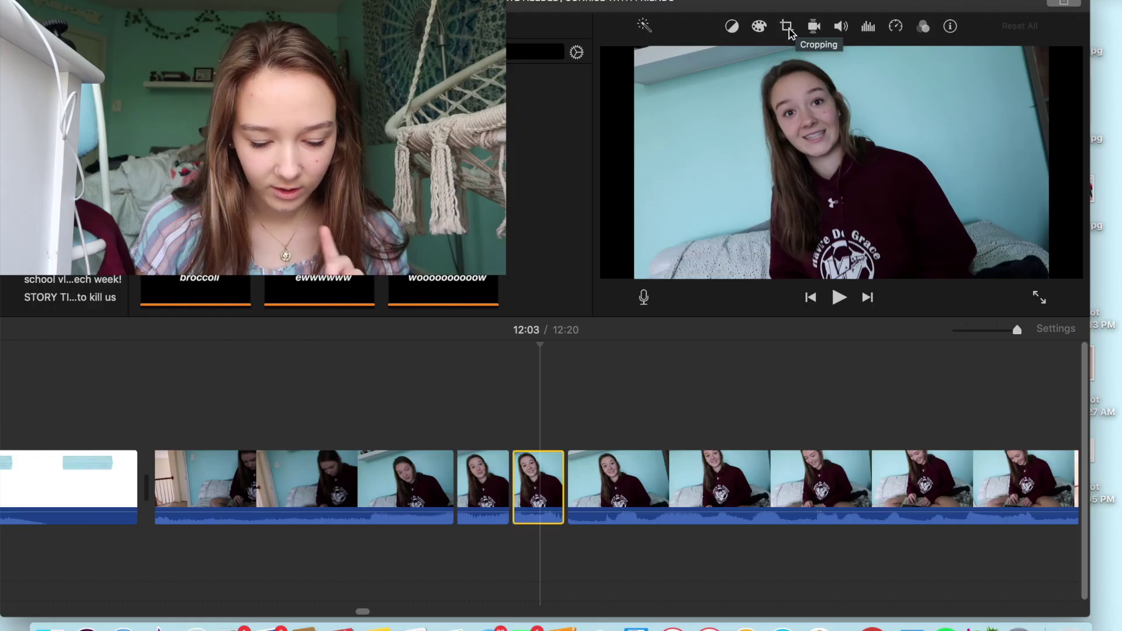
- Crop the selected short piece with Crop to Fill, framing the girl's face and shoulders, and apply the crop
{"action": "left_click", "coordinate": [787, 27]}
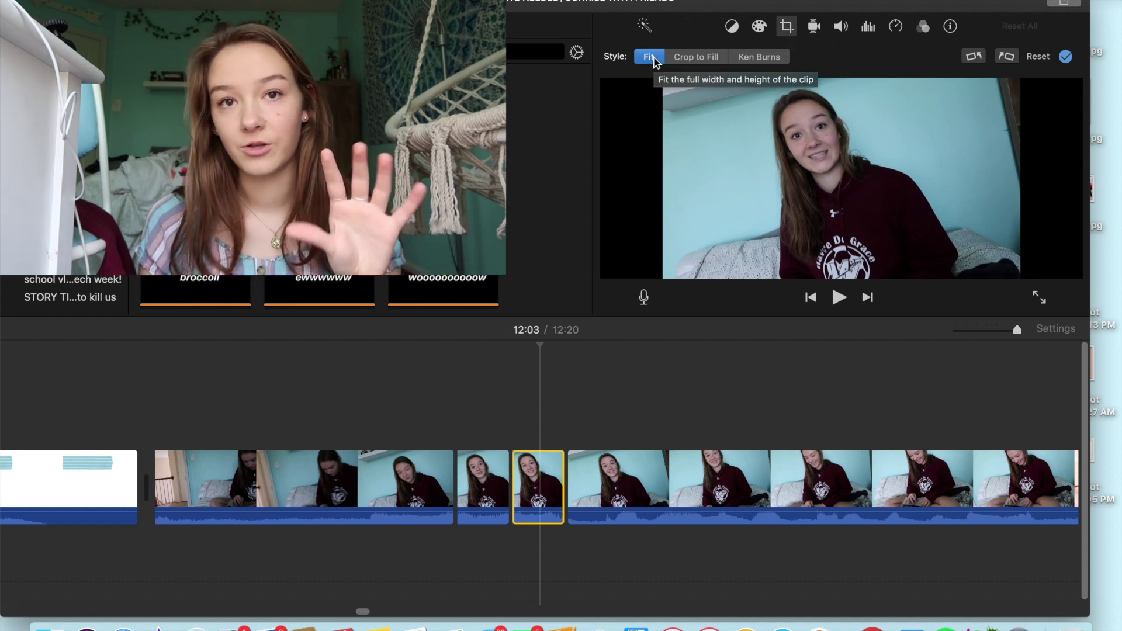
{"action": "left_click", "coordinate": [709, 58]}
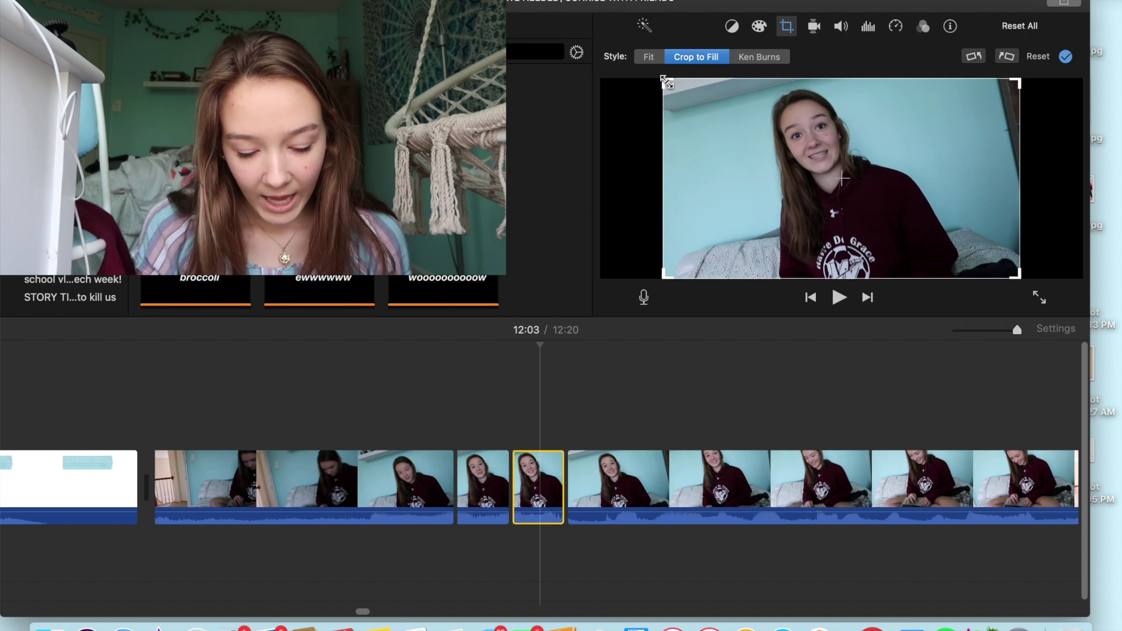
{"action": "left_click_drag", "start_coordinate": [683, 89], "coordinate": [812, 148]}
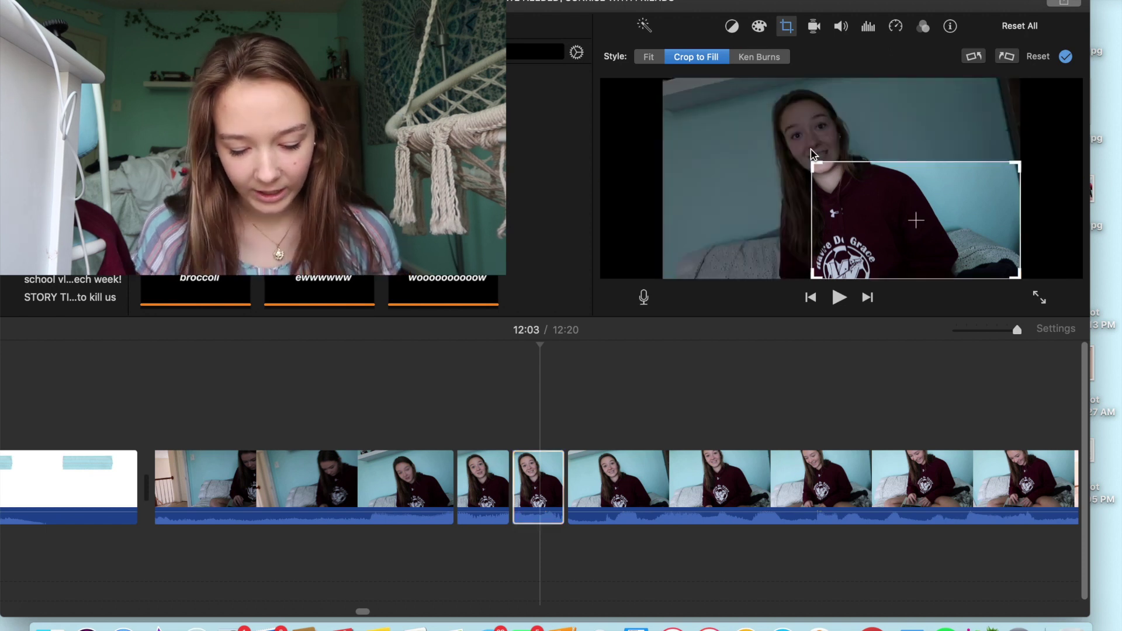
{"action": "left_click_drag", "start_coordinate": [844, 200], "coordinate": [759, 118]}
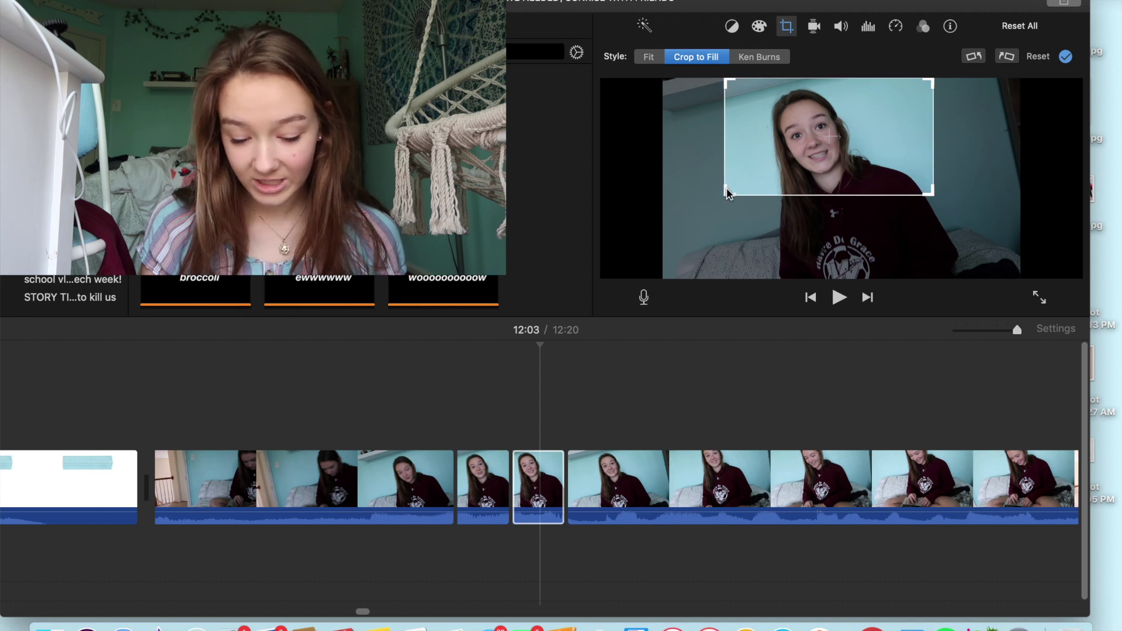
{"action": "left_click_drag", "start_coordinate": [718, 216], "coordinate": [673, 269]}
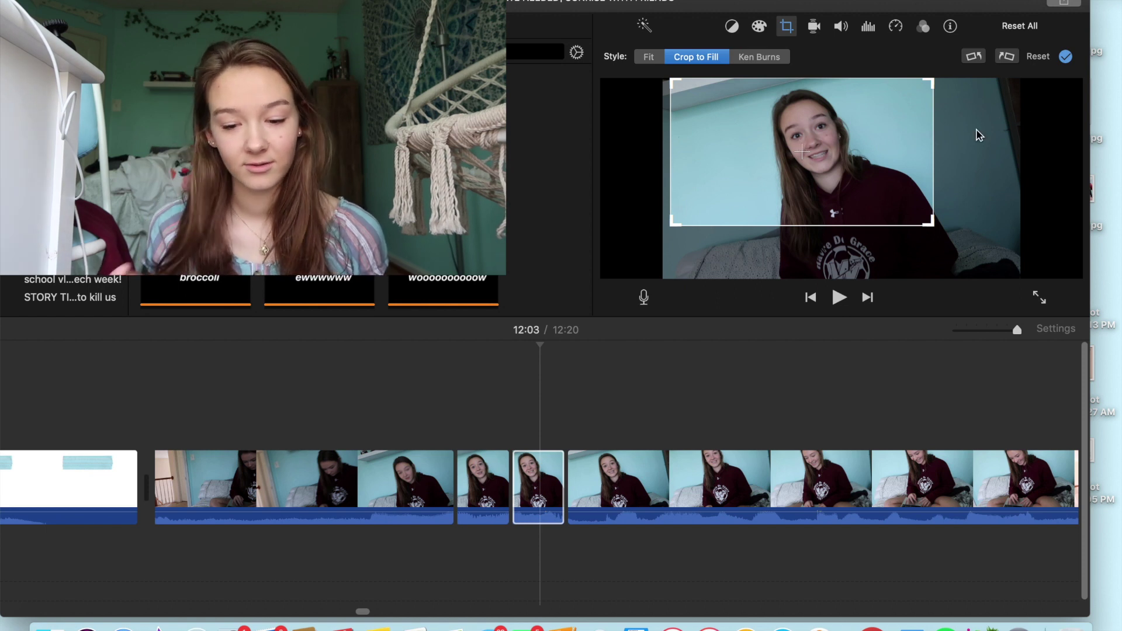
{"action": "left_click", "coordinate": [1064, 57]}
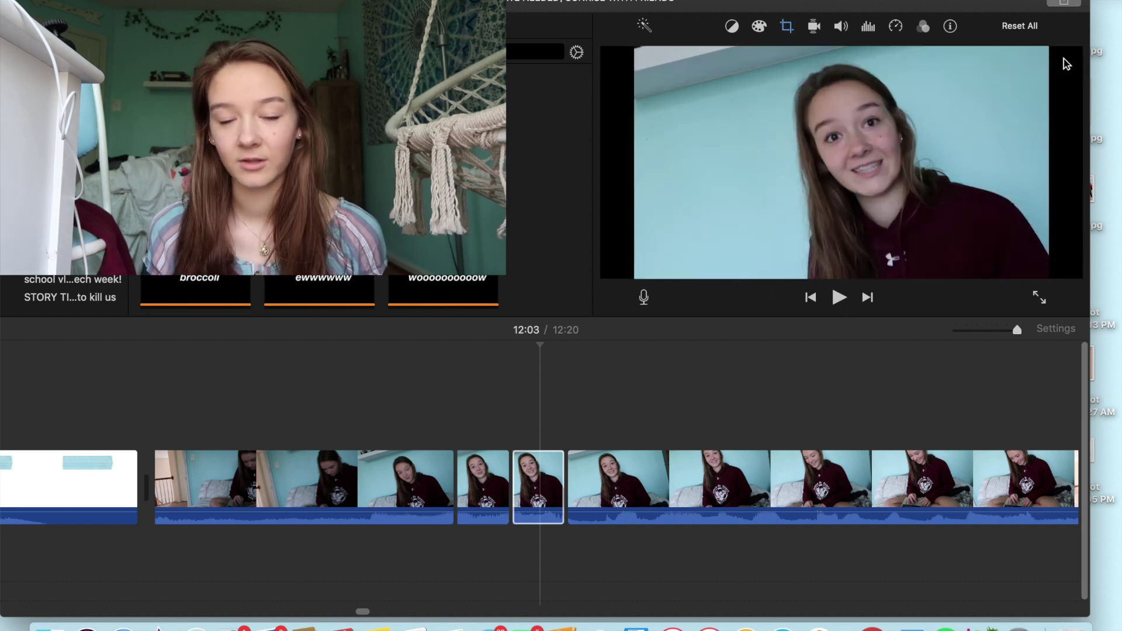
- Play through the short hoodie pieces to review the cropped zoom
{"action": "left_click", "coordinate": [542, 456]}
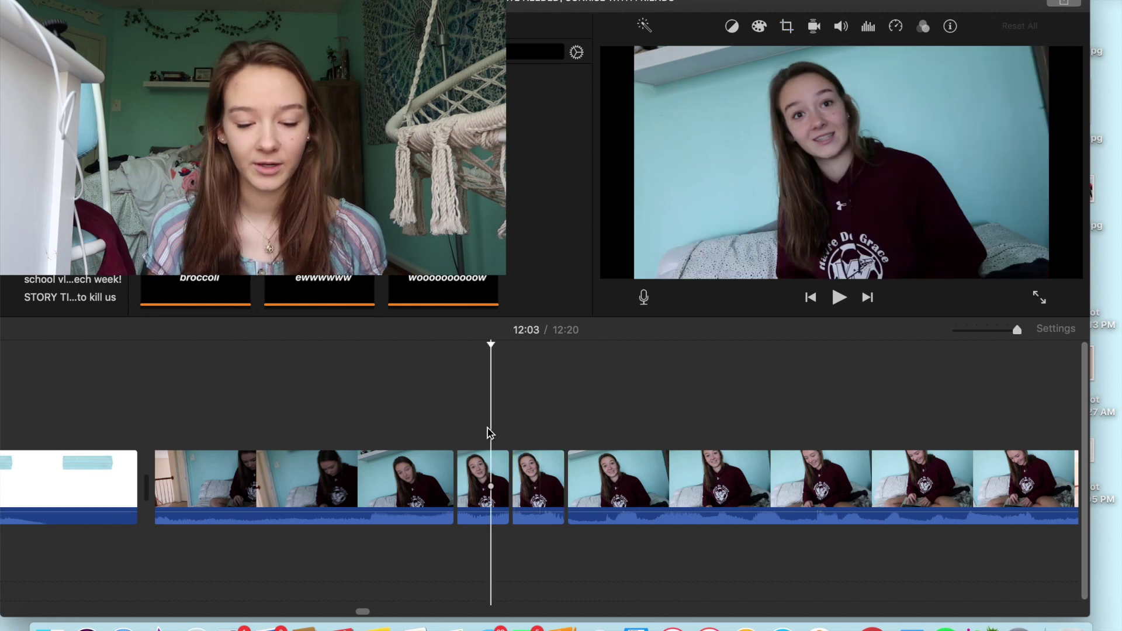
{"action": "left_click", "coordinate": [338, 413]}
{"action": "key", "text": "space"}
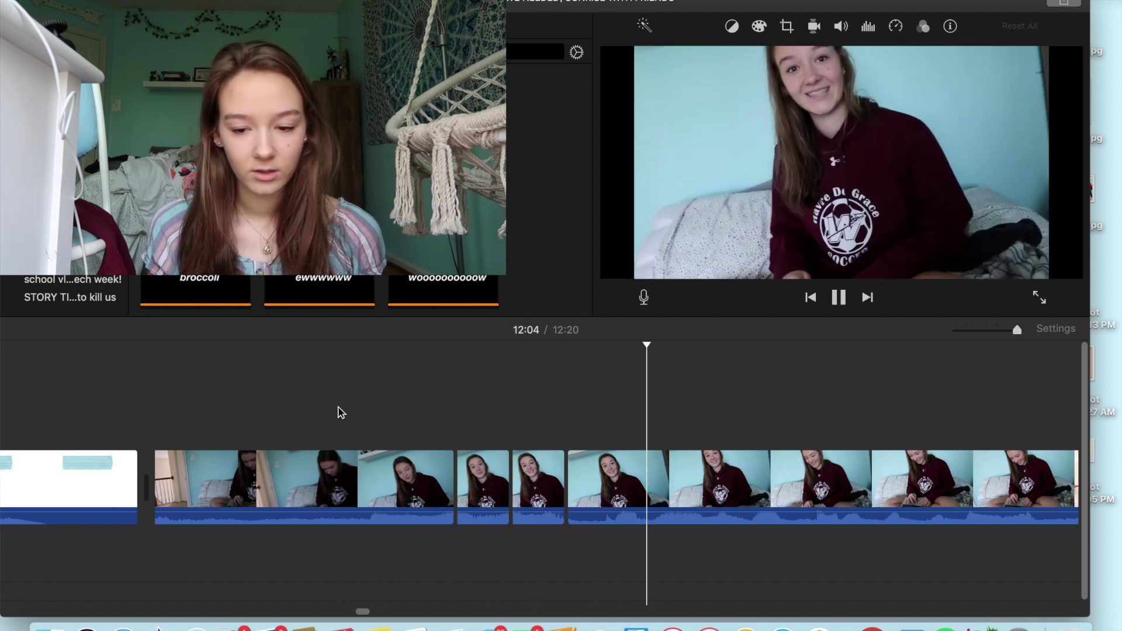
{"action": "left_click", "coordinate": [526, 431]}
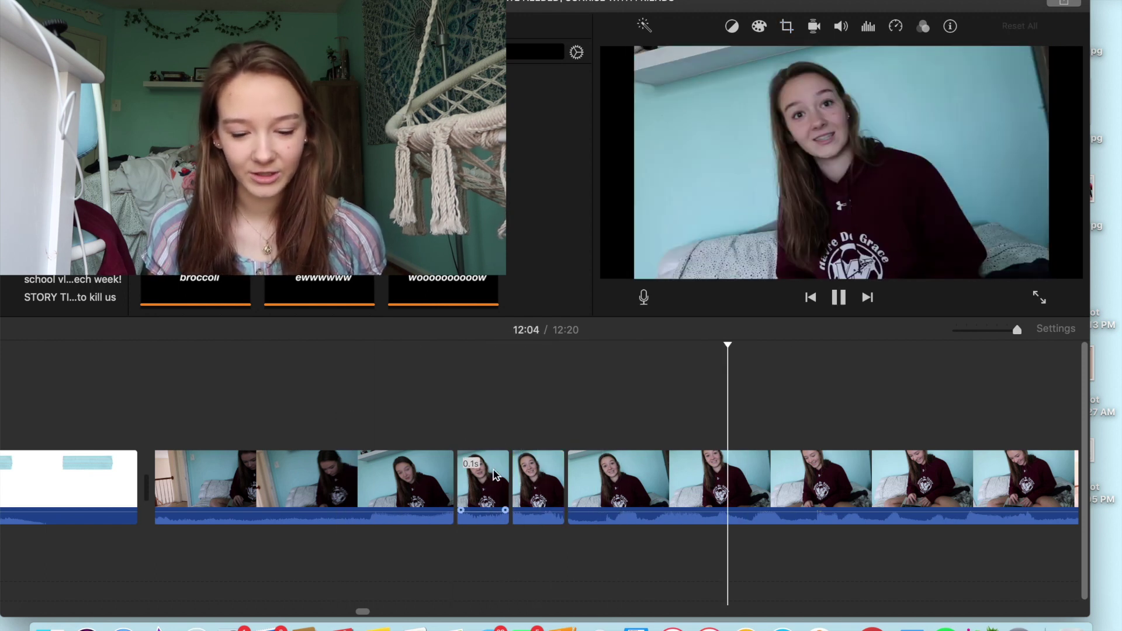
{"action": "left_click", "coordinate": [494, 473]}
{"action": "left_click", "coordinate": [434, 406]}
{"action": "key", "text": "space"}
- Split a first piece of about 0.9 s off the kitchen clip at the end of the timeline and select it
{"action": "scroll", "coordinate": [436, 407], "scroll_direction": "left", "scroll_amount": 10}
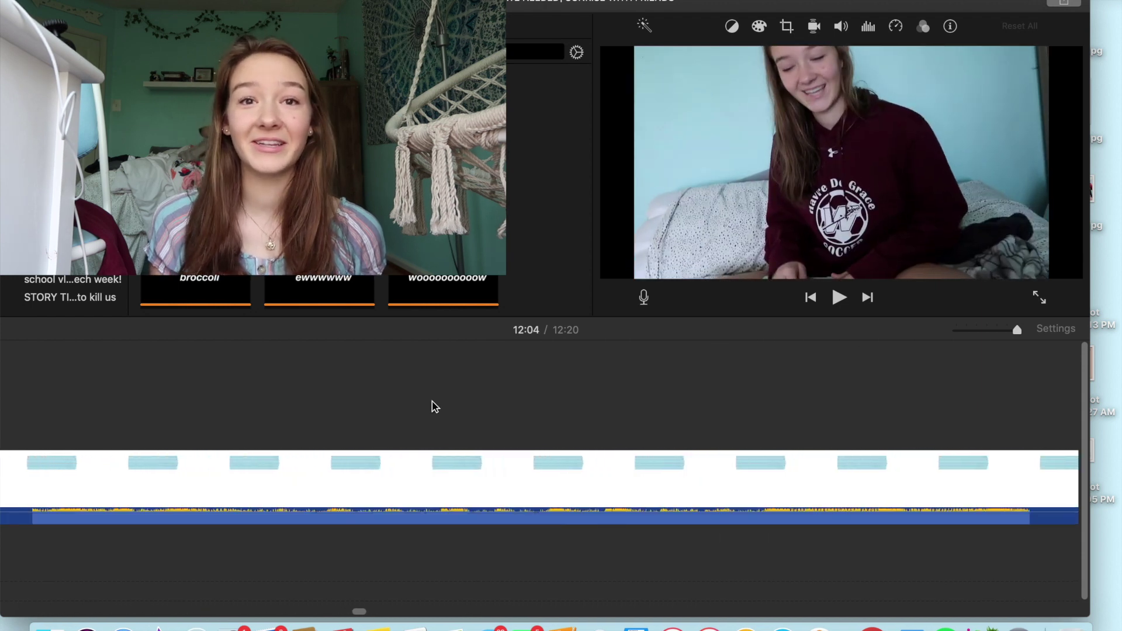
{"action": "scroll", "coordinate": [435, 406], "scroll_direction": "left", "scroll_amount": 10}
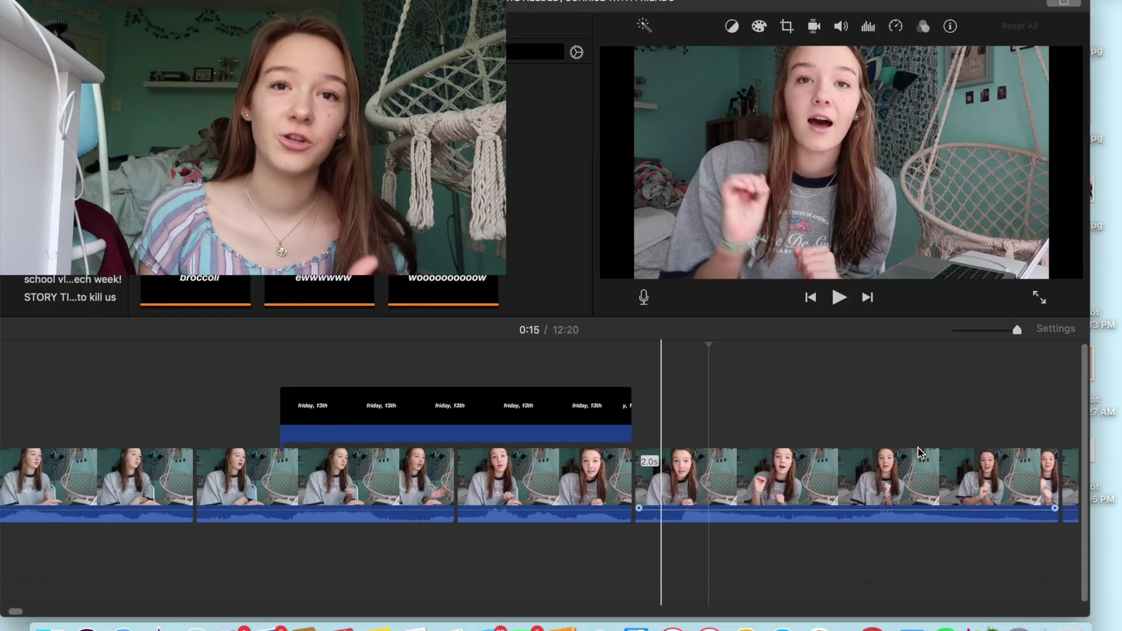
{"action": "scroll", "coordinate": [918, 453], "scroll_direction": "right", "scroll_amount": 3}
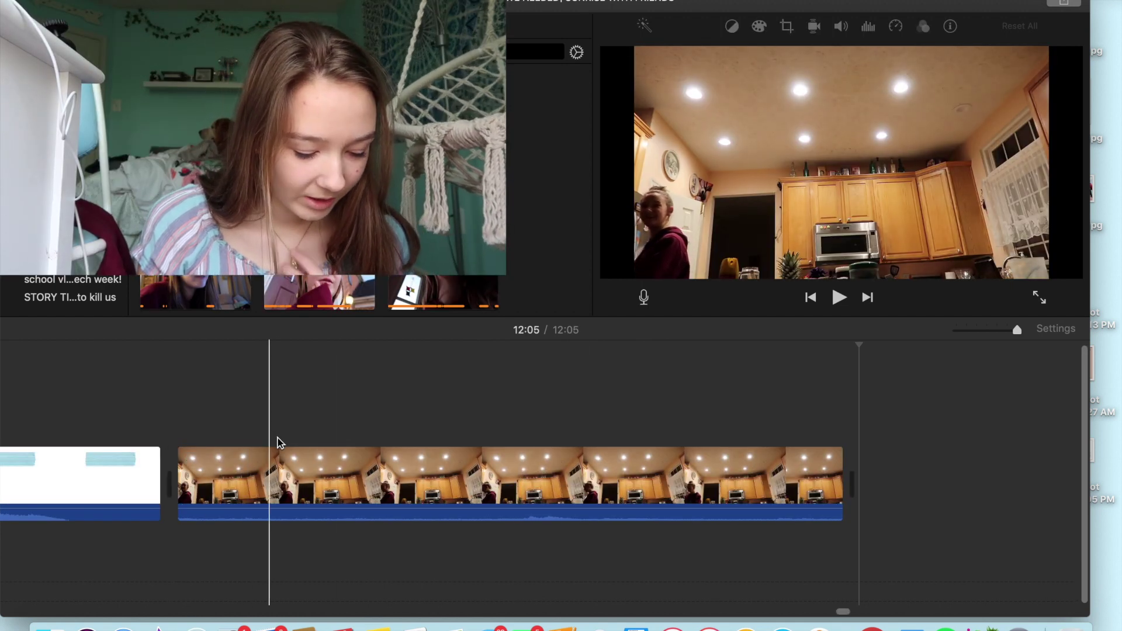
{"action": "left_click", "coordinate": [279, 517]}
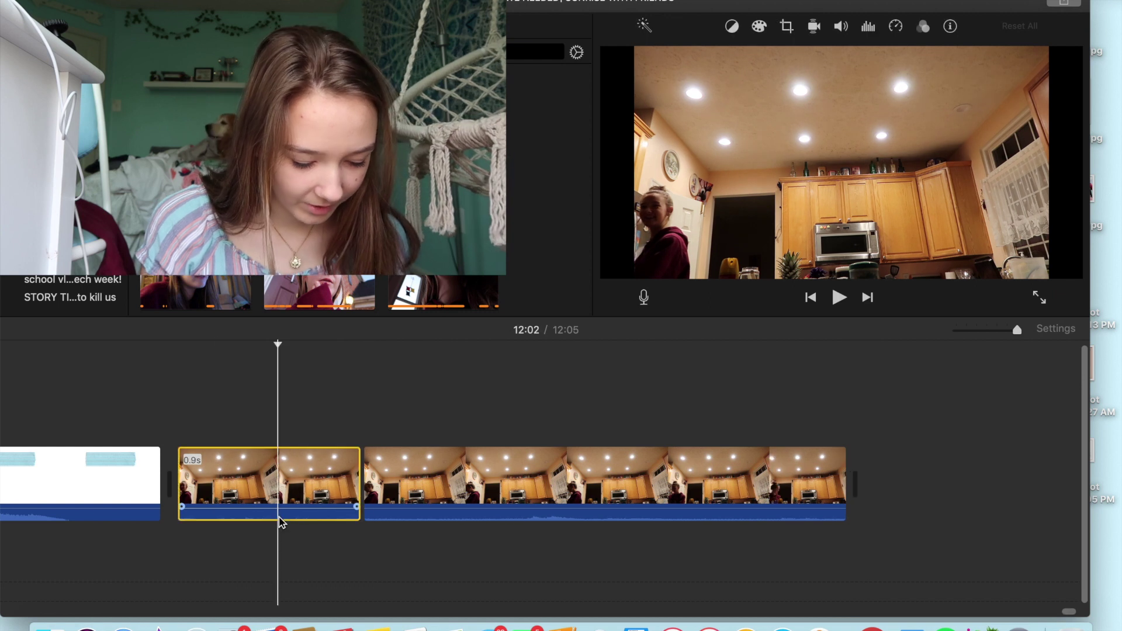
- Apply Ken Burns to the kitchen clip's first piece, with a small End frame around the girl in the lower-left corner of the picture
{"action": "left_click", "coordinate": [786, 28]}
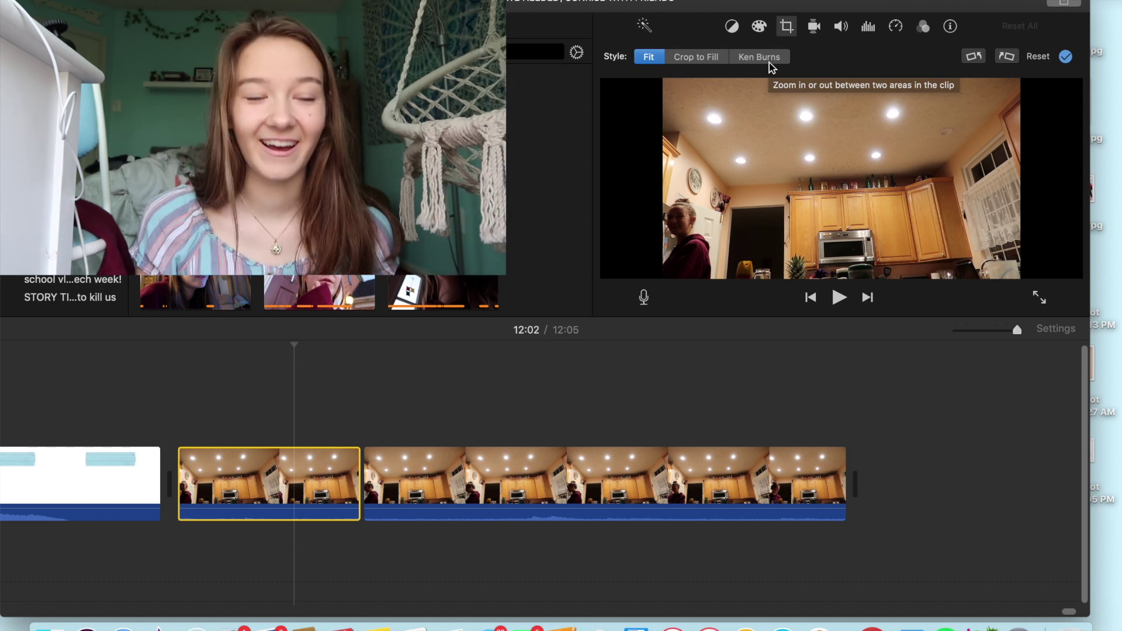
{"action": "left_click", "coordinate": [759, 57]}
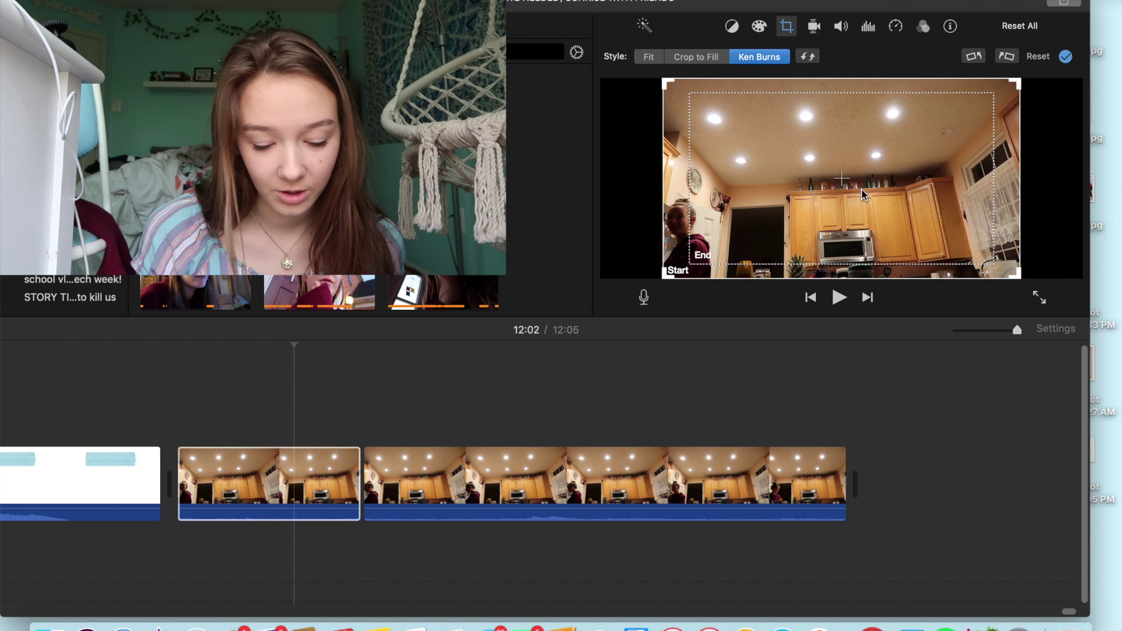
{"action": "left_click", "coordinate": [877, 174]}
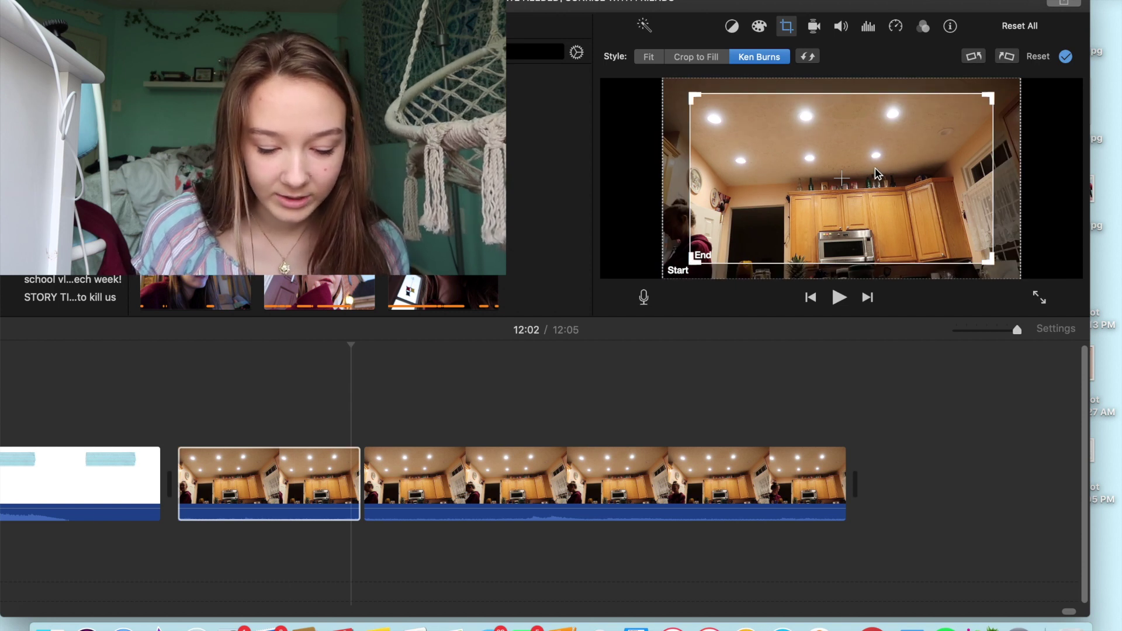
{"action": "left_click_drag", "start_coordinate": [877, 174], "coordinate": [846, 190]}
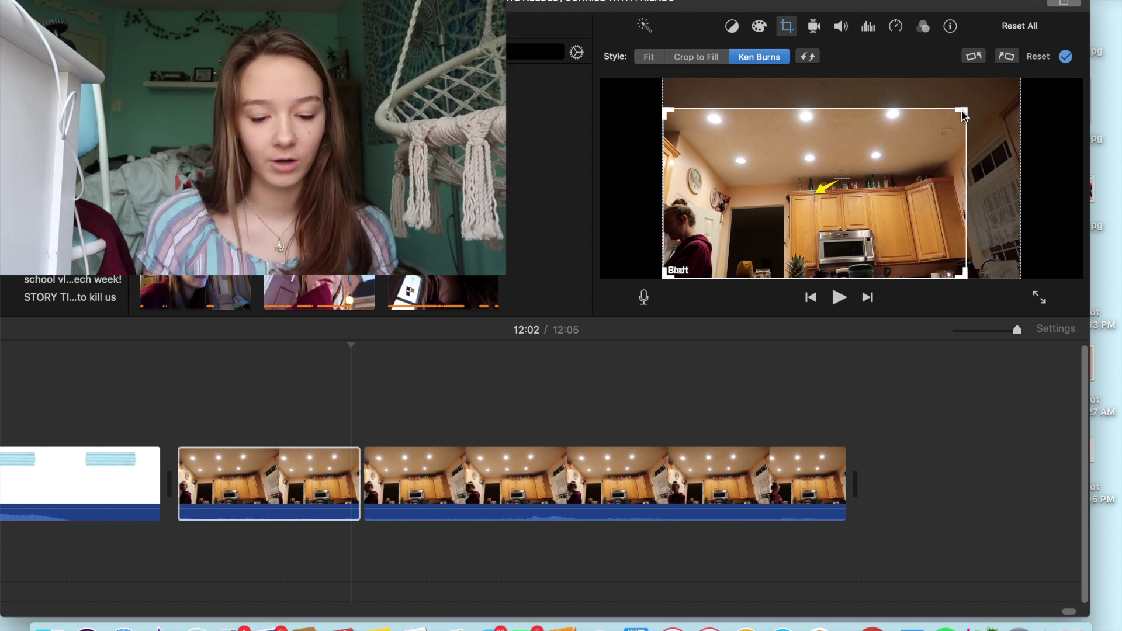
{"action": "left_click_drag", "start_coordinate": [964, 110], "coordinate": [827, 187]}
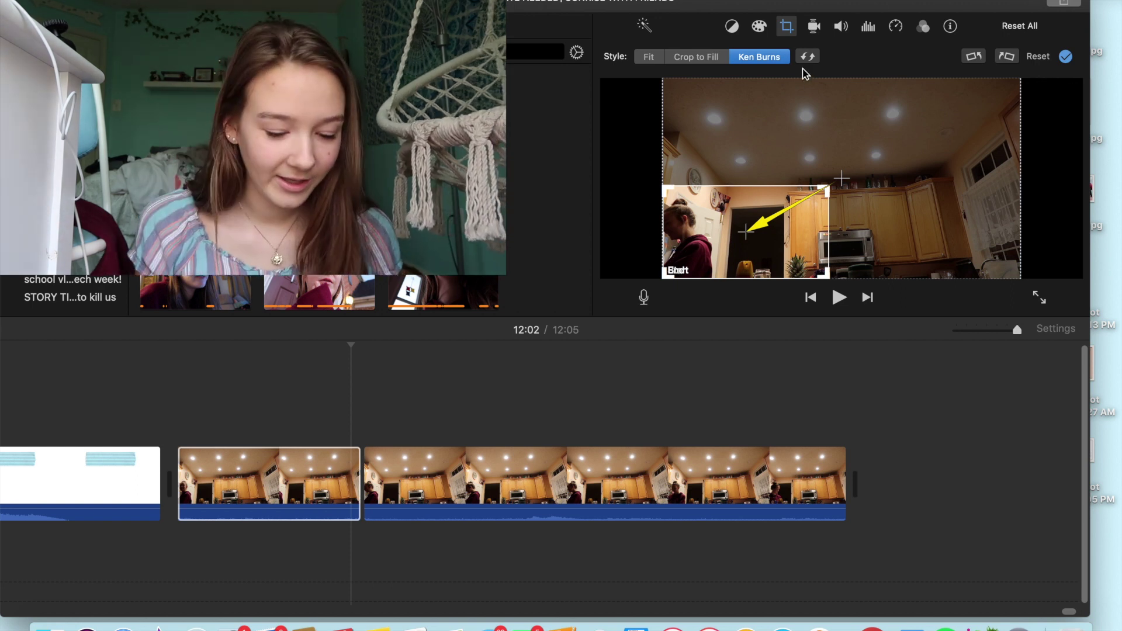
{"action": "left_click", "coordinate": [176, 424]}
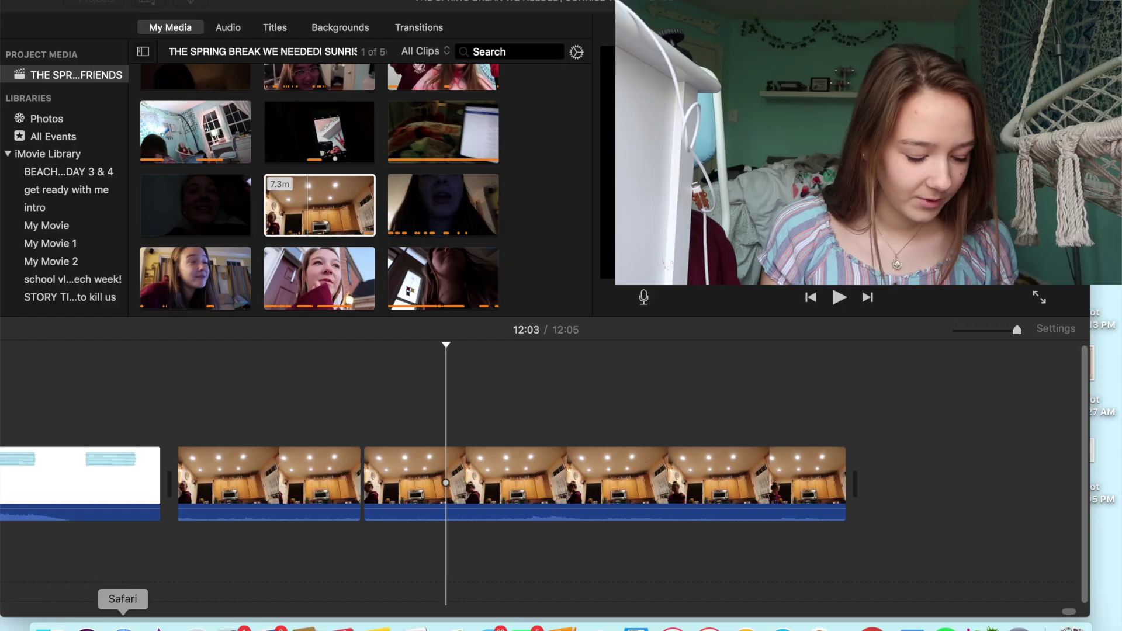
- Switch to Safari and search YouTube for "gabrielle marie"
{"action": "left_click", "coordinate": [122, 627]}
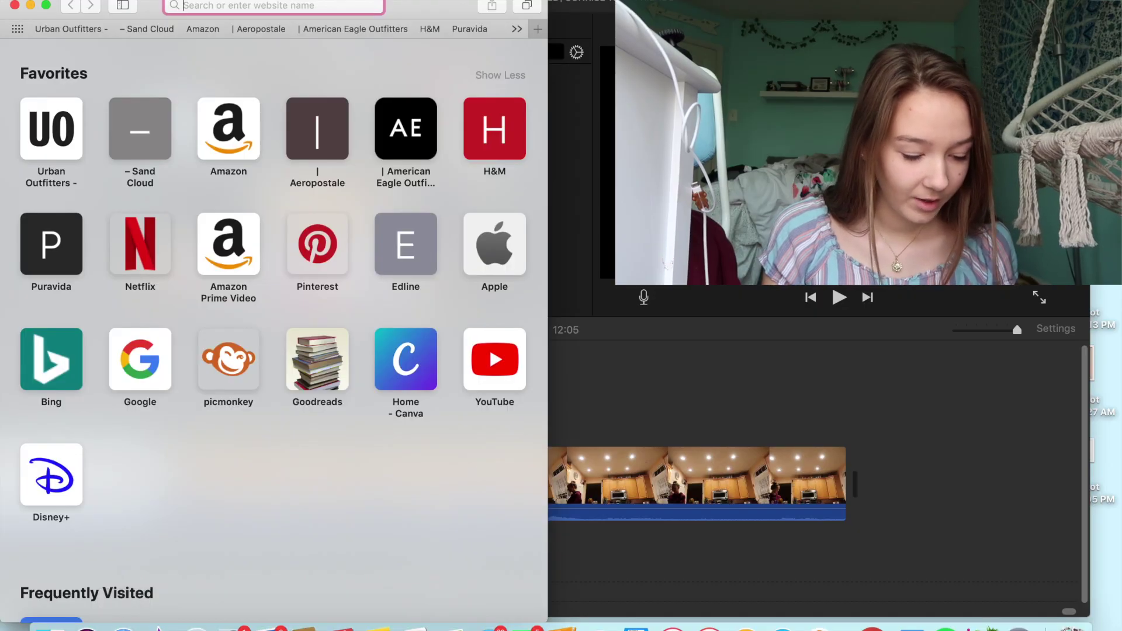
{"action": "left_click_drag", "start_coordinate": [374, 4], "coordinate": [594, 8]}
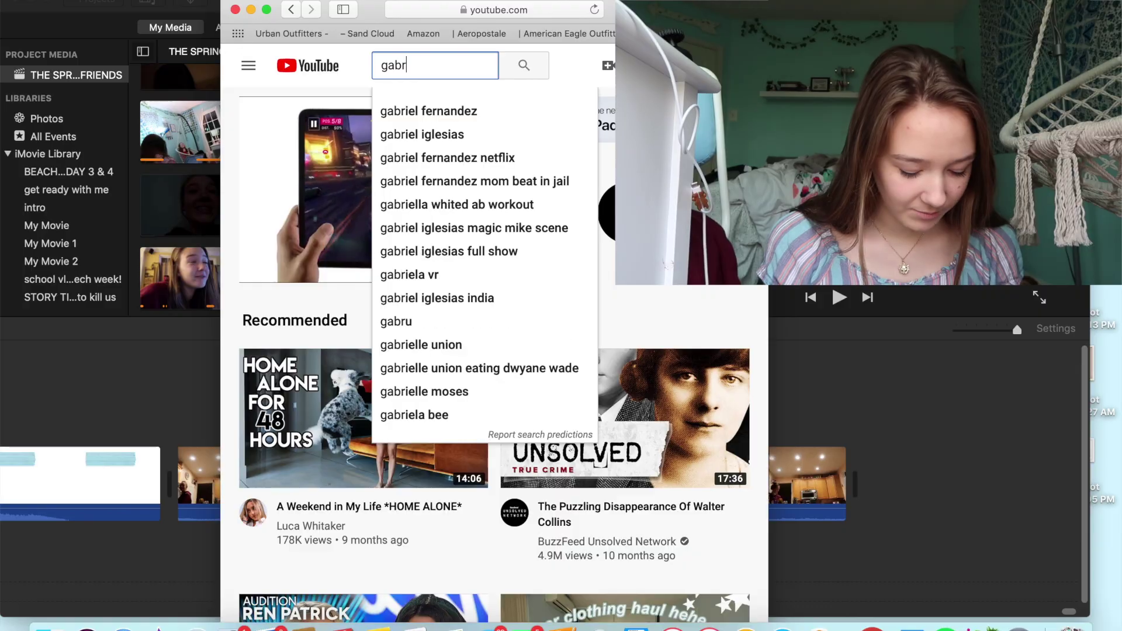
{"action": "type", "text": "ie"}
{"action": "key", "text": "BackSpace"}
{"action": "key", "text": "BackSpace"}
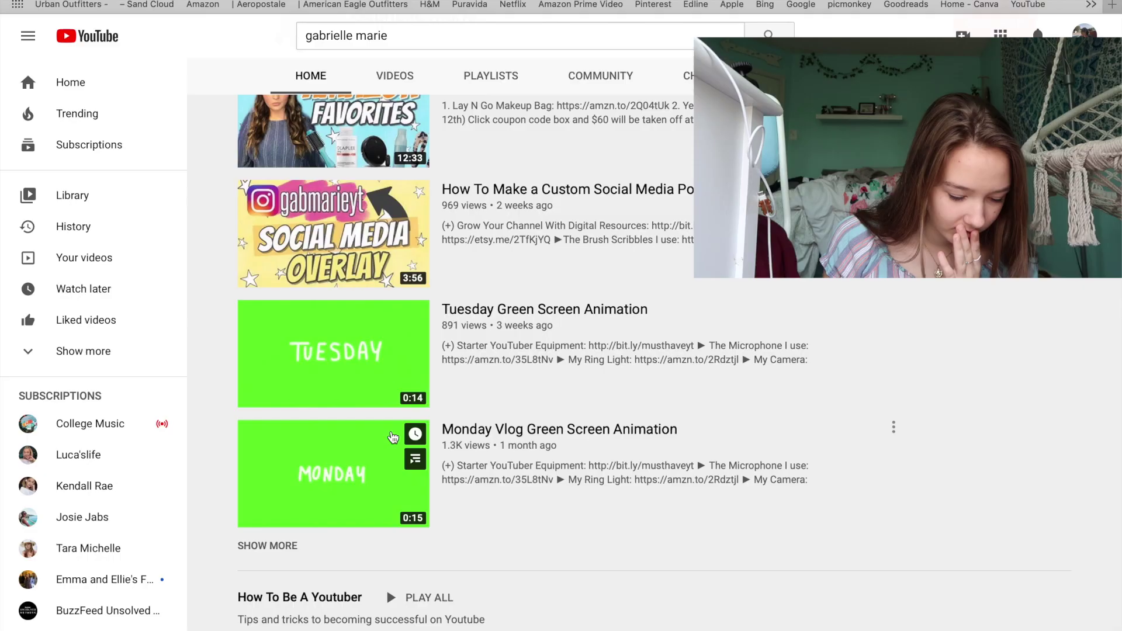
- Open the channel's "Monday Vlog Green Screen Animation" video and pause it at 0:08
{"action": "scroll", "coordinate": [381, 374], "scroll_direction": "down", "scroll_amount": 3}
{"action": "left_click", "coordinate": [381, 374]}
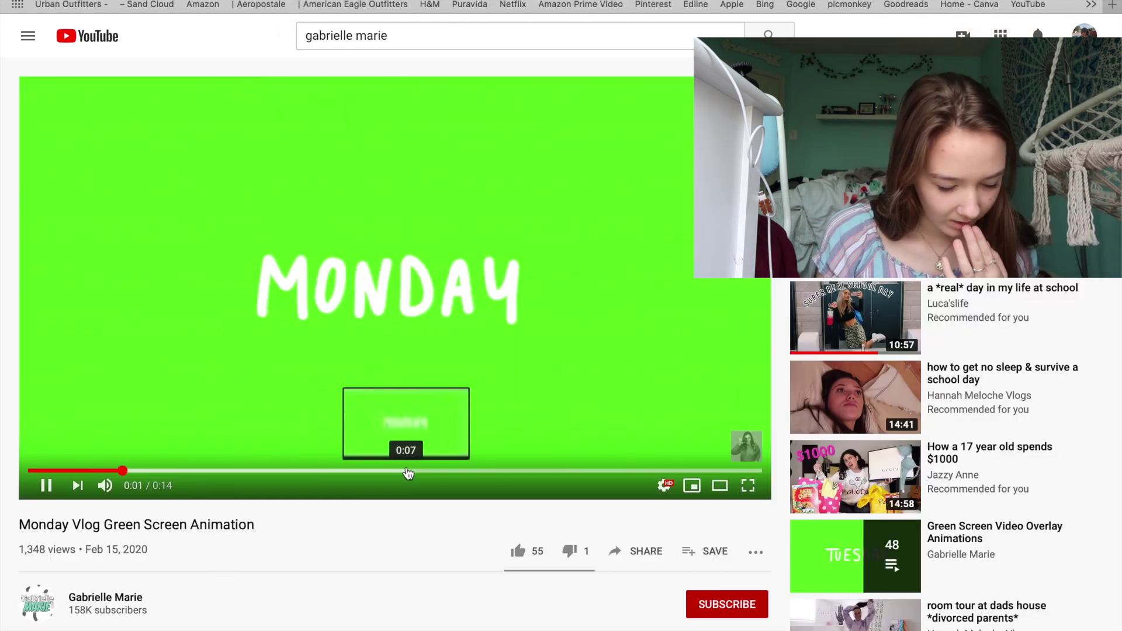
{"action": "left_click", "coordinate": [469, 471]}
{"action": "left_click", "coordinate": [491, 383]}
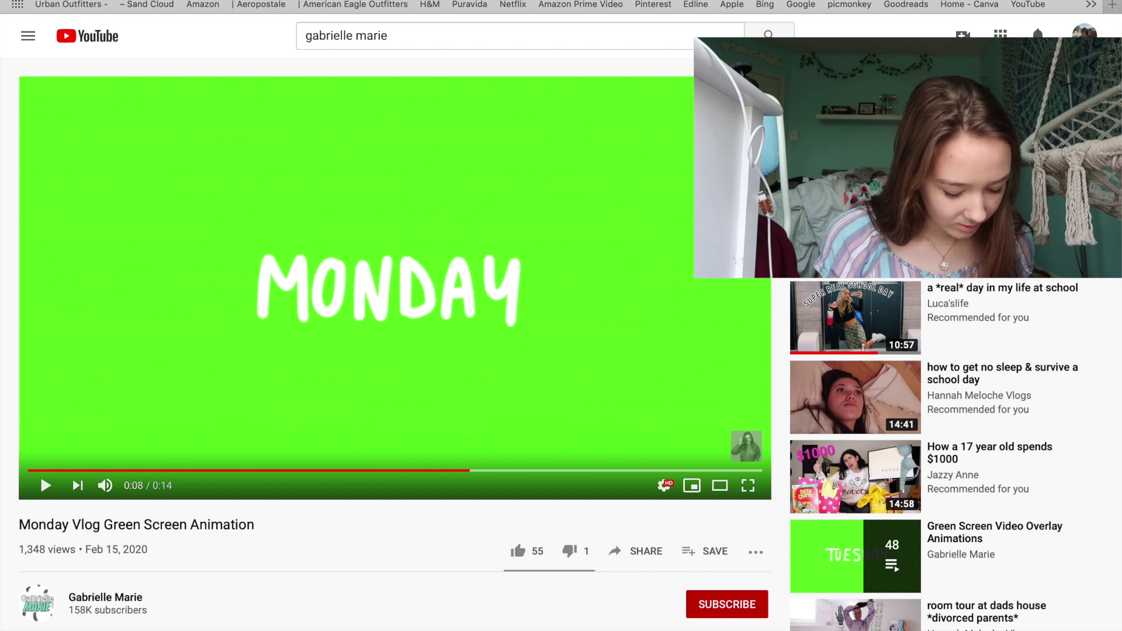
- Search the web in a new tab for "youtube to mp3" and open the ytmp3.cc YouTube to Mp3 Converter
{"action": "key", "text": "super+l"}
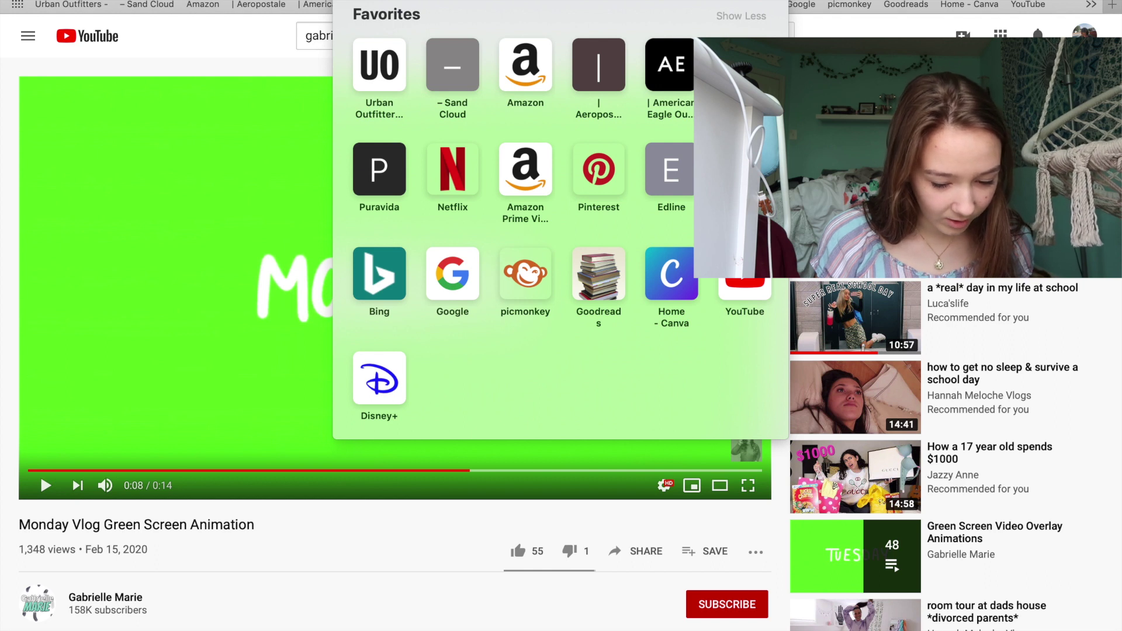
{"action": "key", "text": "Escape"}
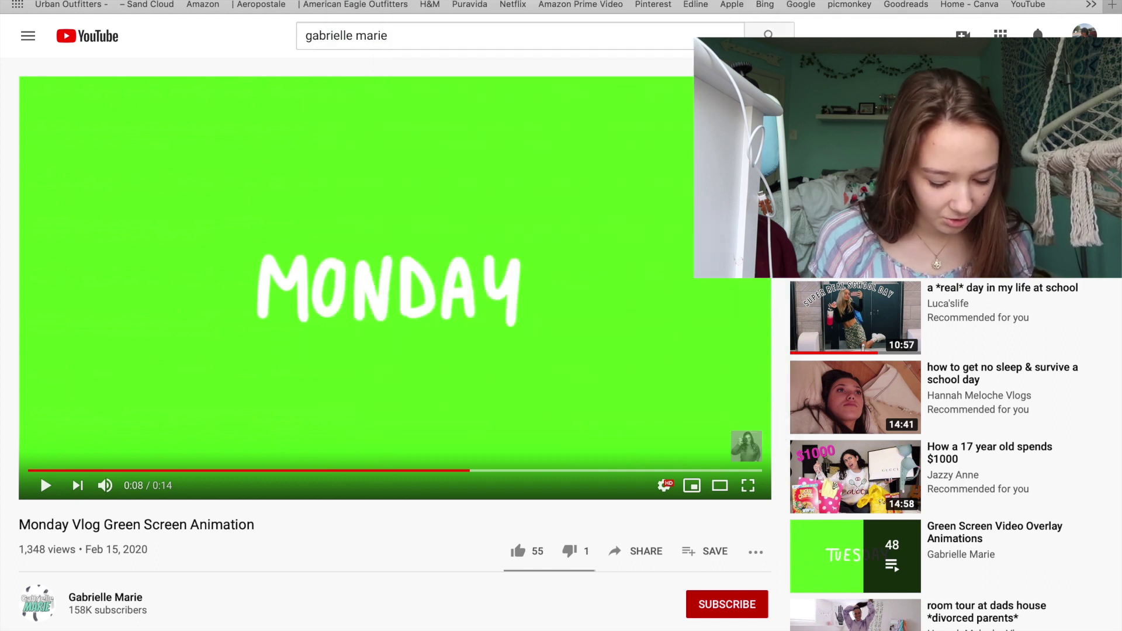
{"action": "left_click", "coordinate": [1113, 7]}
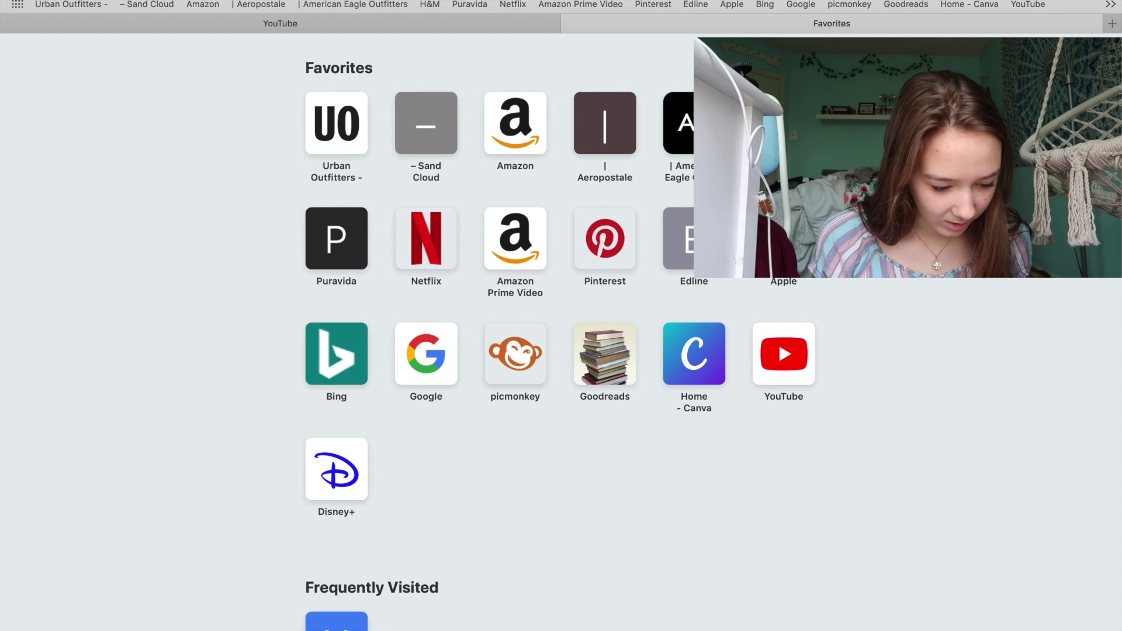
{"action": "type", "text": "youtube to mp"}
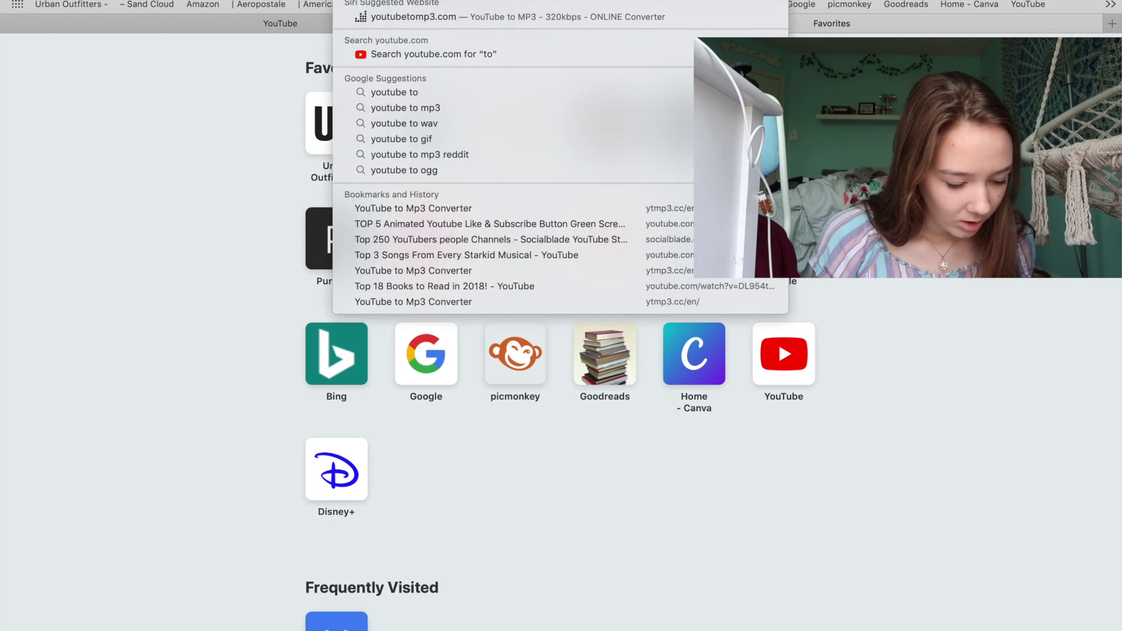
{"action": "type", "text": "3"}
{"action": "key", "text": "Return"}
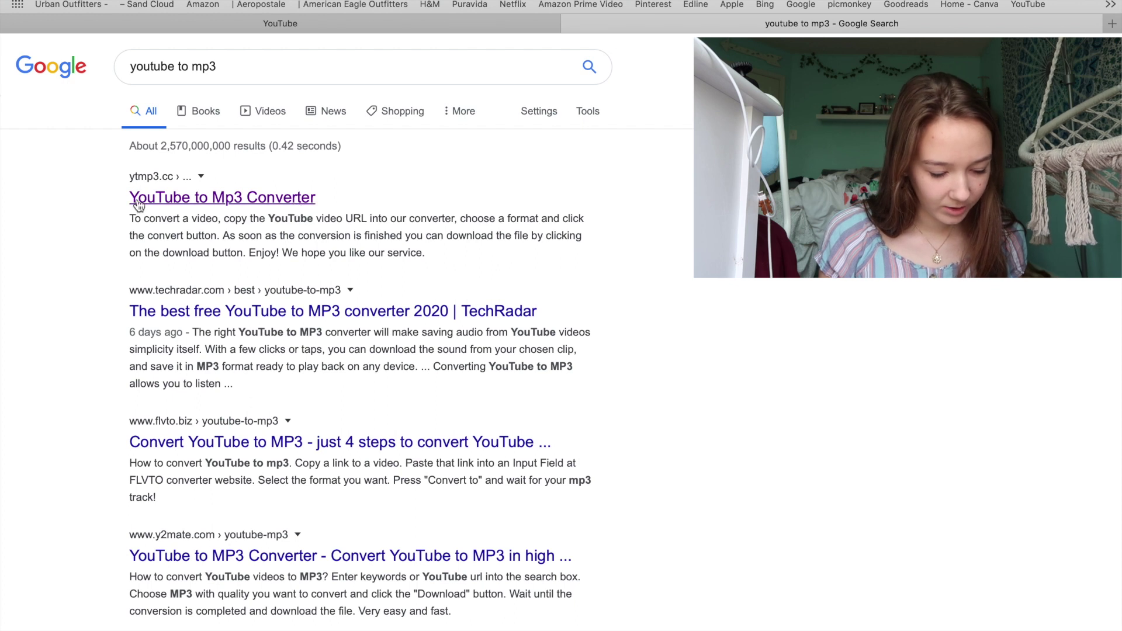
{"action": "left_click", "coordinate": [314, 195]}
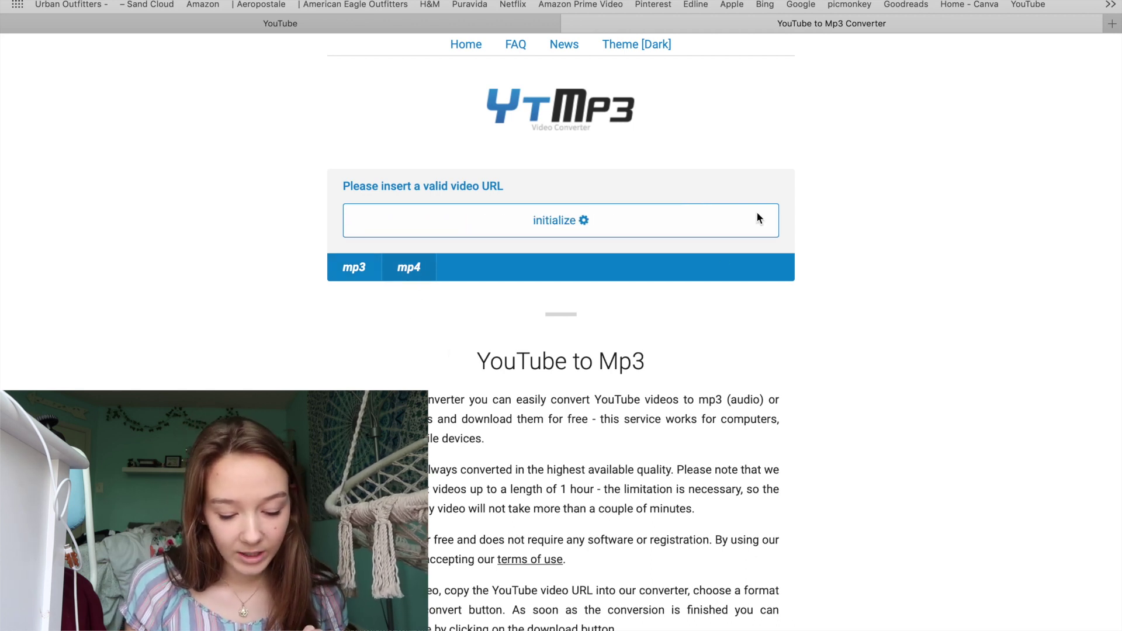
{"action": "left_click", "coordinate": [498, 220]}
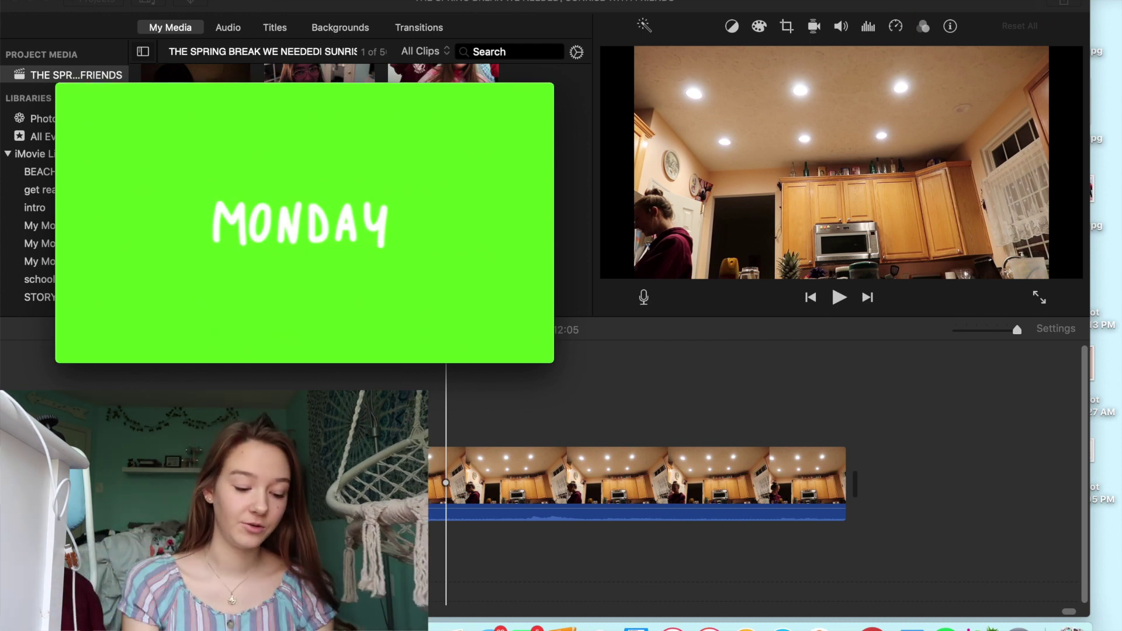
- Close the video preview and import "Monday Vlog Green Screen Animation.mp4" from Finder's Recents into the iMovie project media
{"action": "mouse_move", "coordinate": [334, 286]}
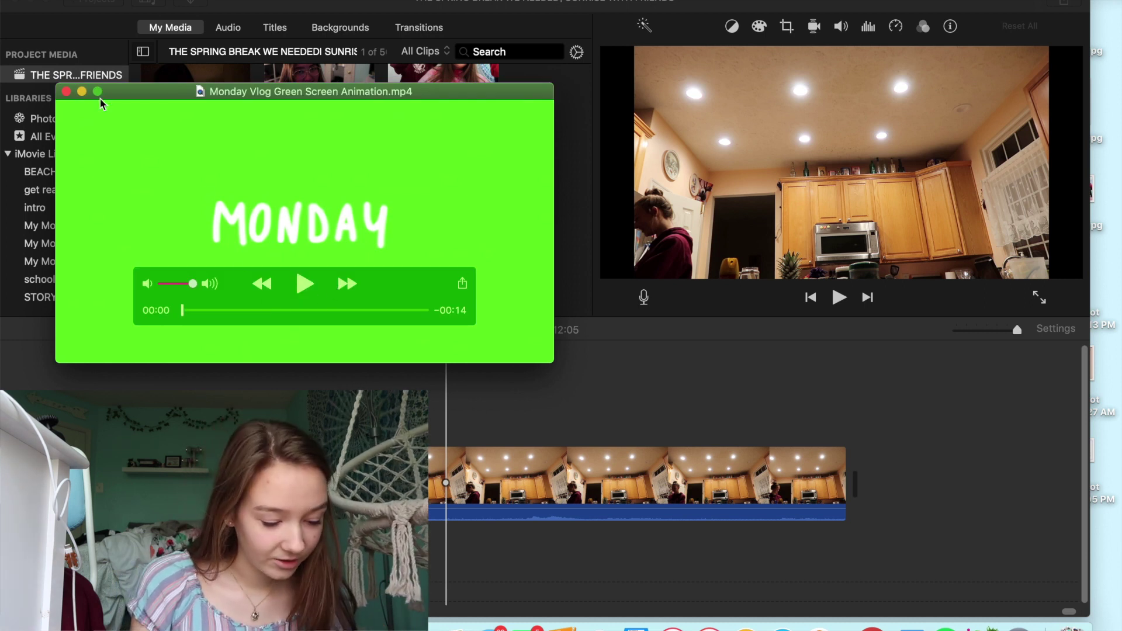
{"action": "left_click", "coordinate": [66, 91]}
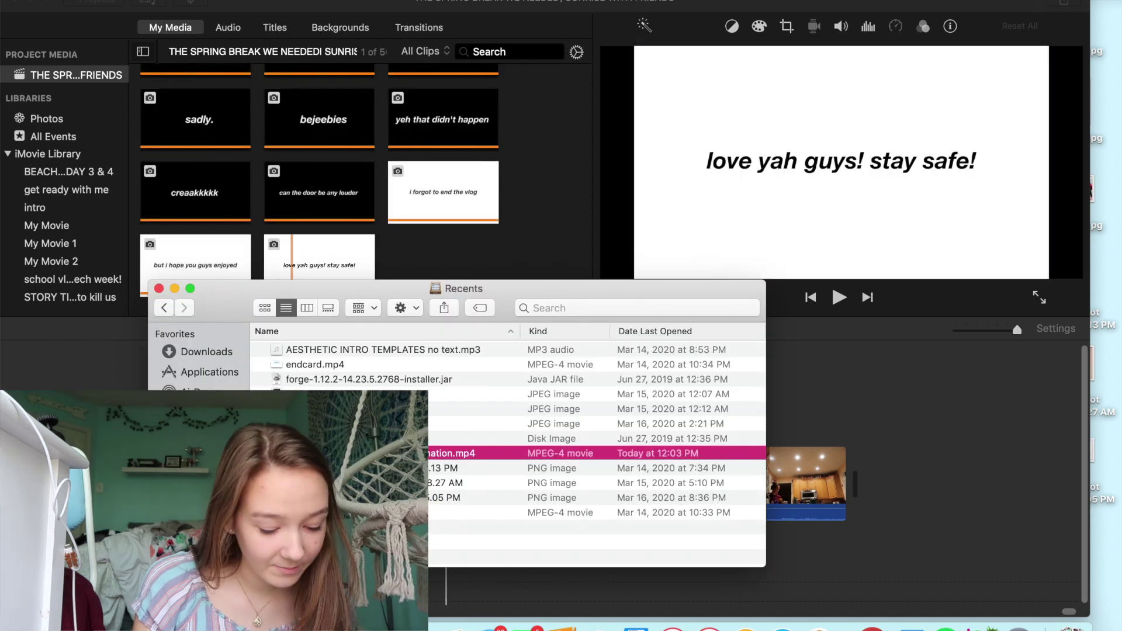
{"action": "left_click_drag", "start_coordinate": [351, 453], "coordinate": [441, 240]}
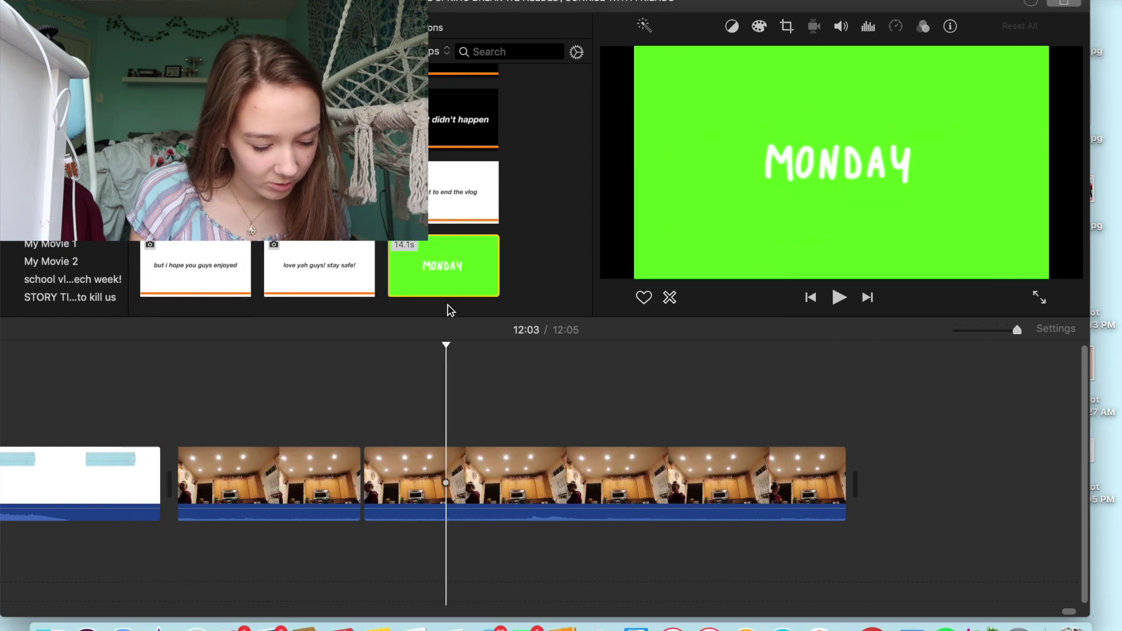
- Split a first piece of about 0.7 s off the last kitchen clip in the timeline
{"action": "left_click", "coordinate": [435, 269]}
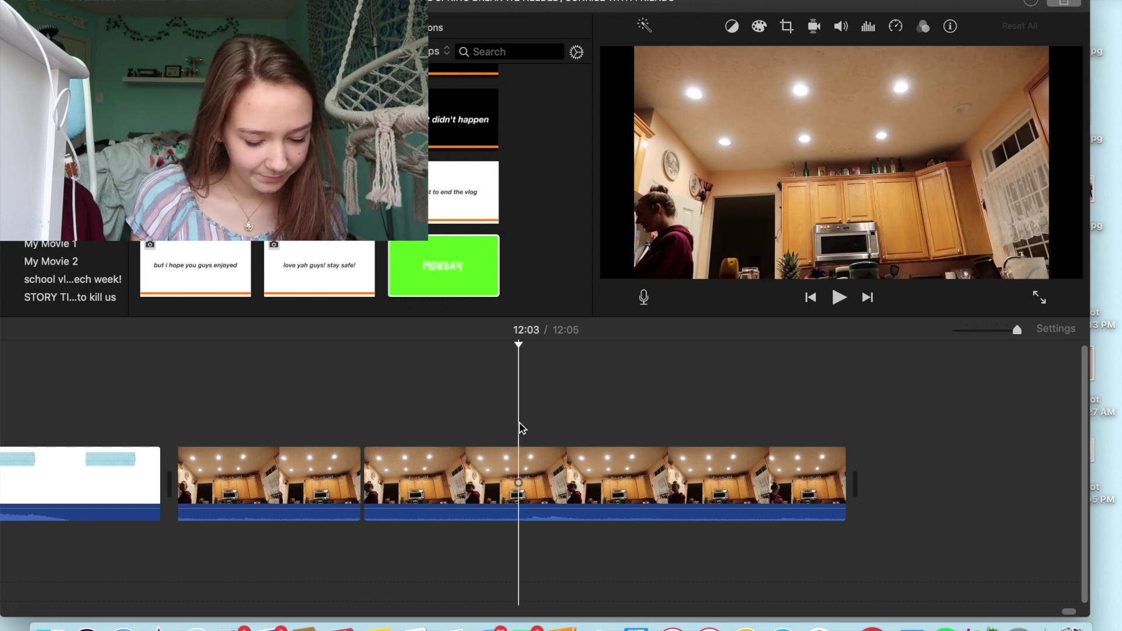
{"action": "left_click", "coordinate": [521, 472]}
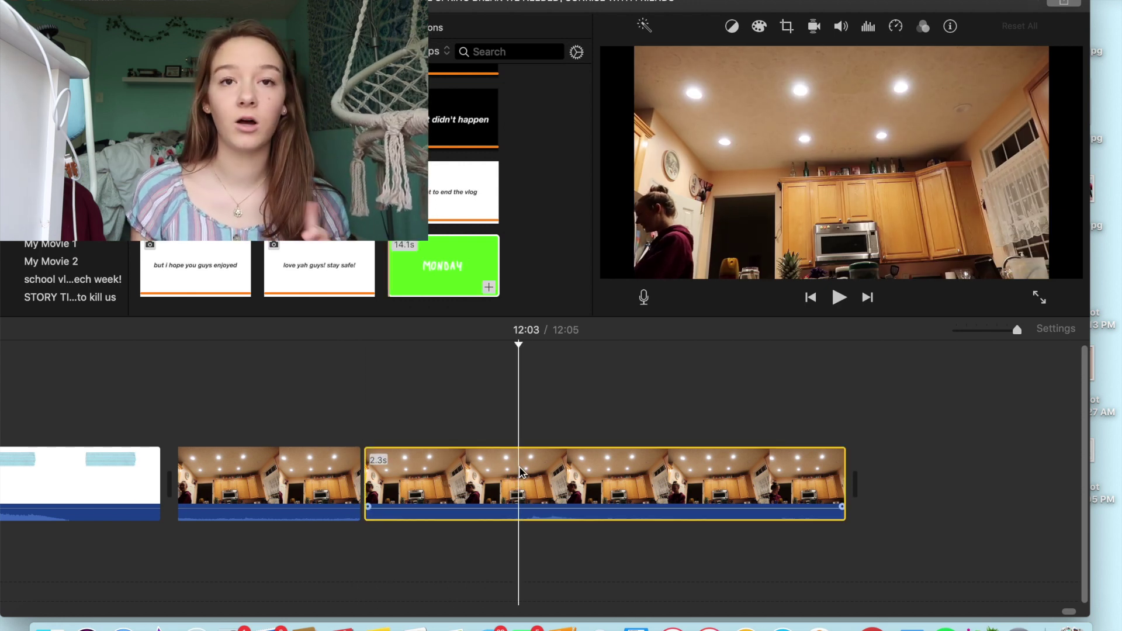
{"action": "key", "text": "super+b"}
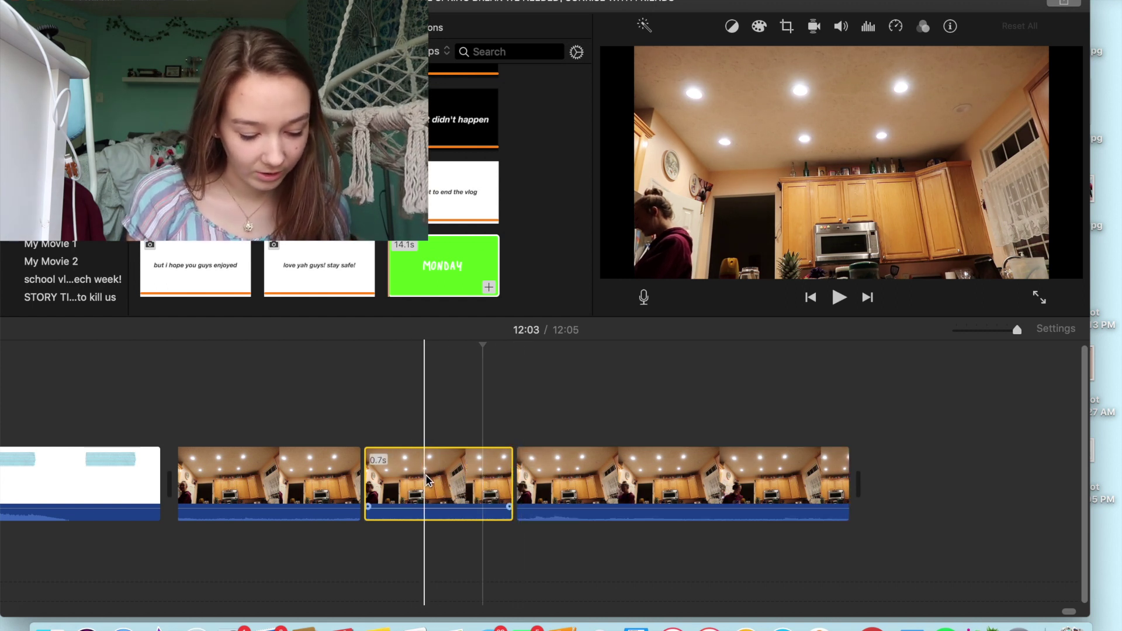
- Overlay the Monday green-screen clip above the 0.7 s kitchen piece and trim it to end with that piece
{"action": "left_click_drag", "start_coordinate": [440, 266], "coordinate": [366, 396]}
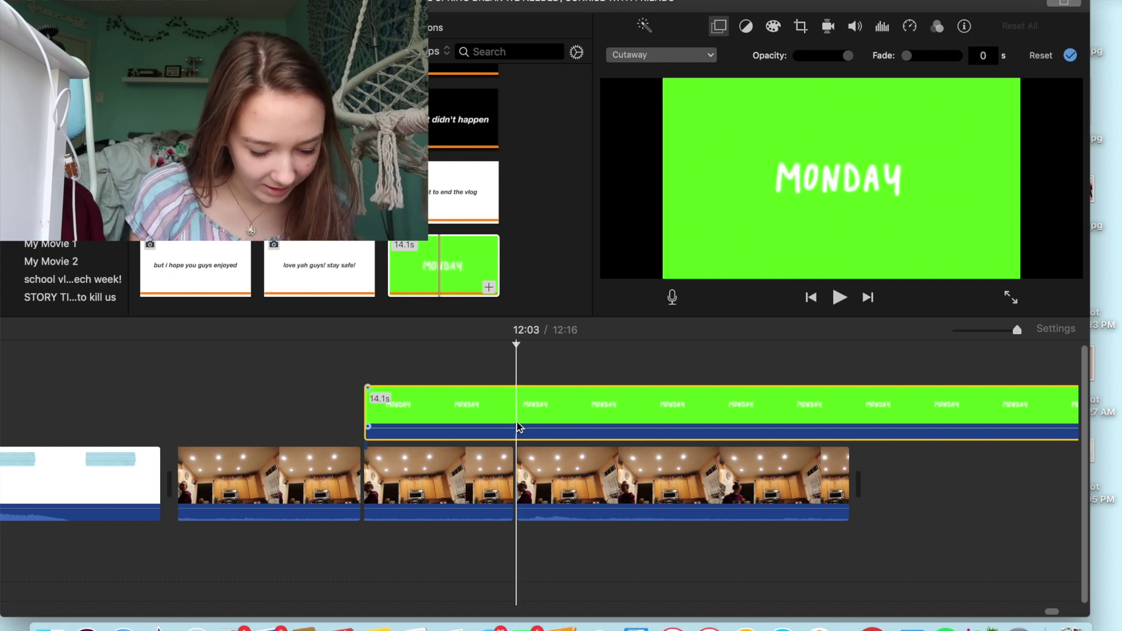
{"action": "key", "text": "super+z"}
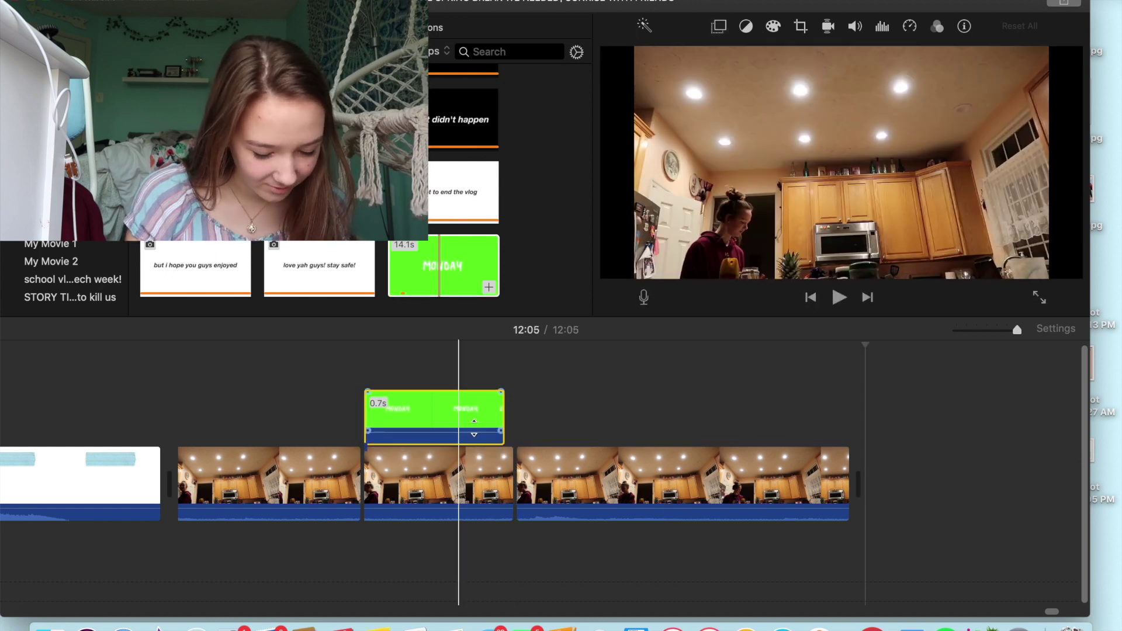
{"action": "left_click_drag", "start_coordinate": [504, 410], "coordinate": [514, 409]}
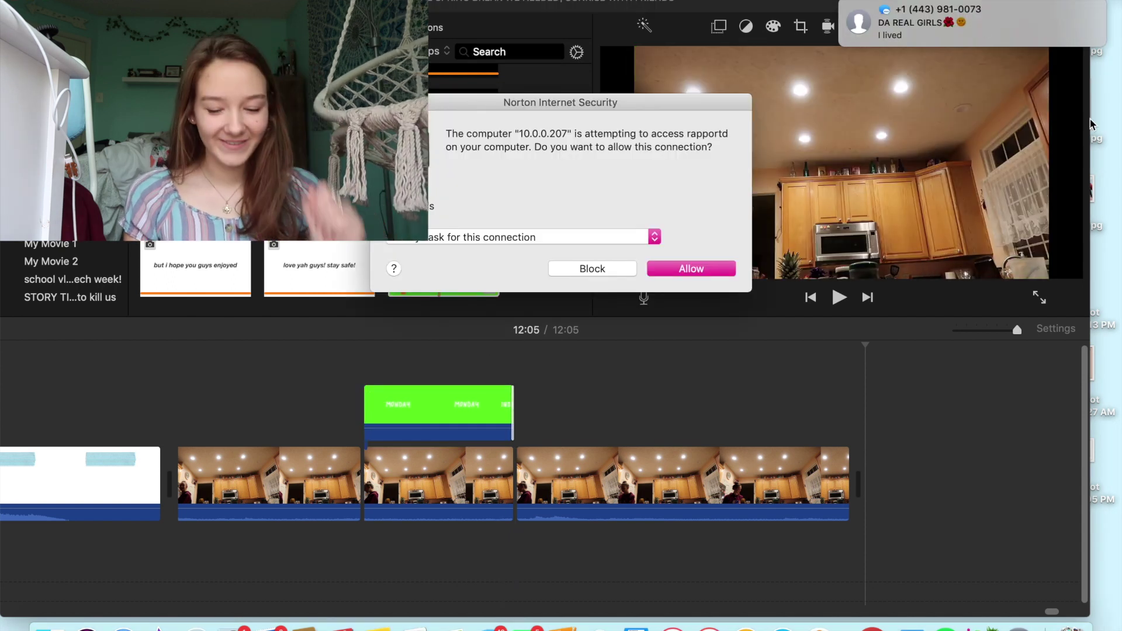
- Allow the connection requested in the Norton Internet Security prompt and answer the message notification with "yaya"
{"action": "left_click", "coordinate": [667, 270]}
{"action": "left_click", "coordinate": [1061, 44]}
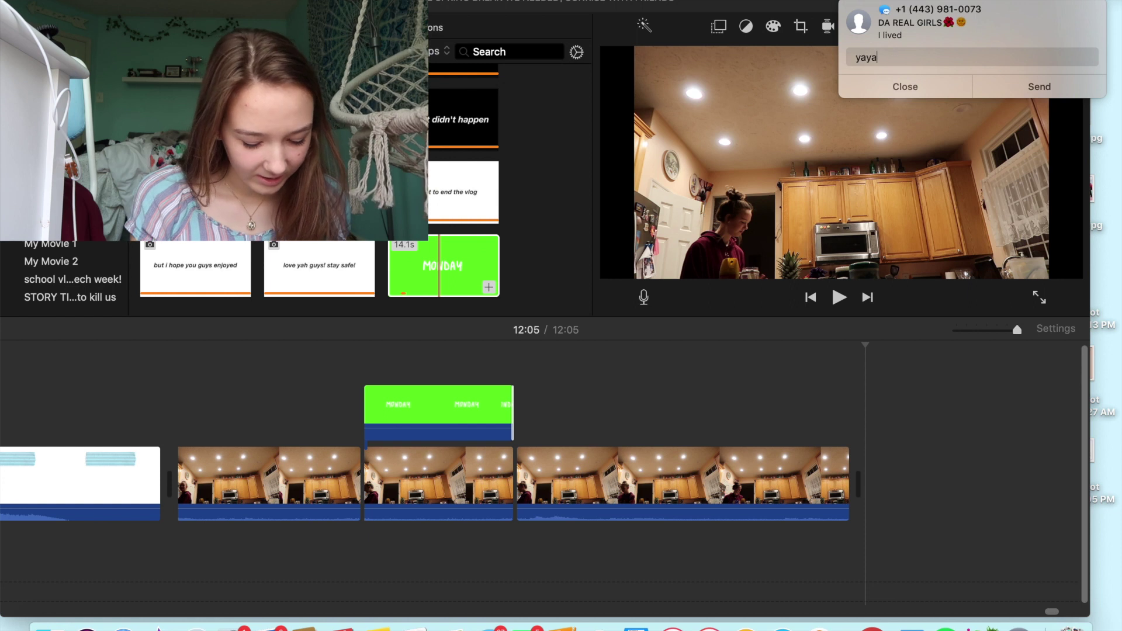
{"action": "key", "text": "Return"}
- Lengthen the kitchen piece and its Monday overlay to a common end at the timeline's end, and play the section
{"action": "left_click", "coordinate": [351, 425]}
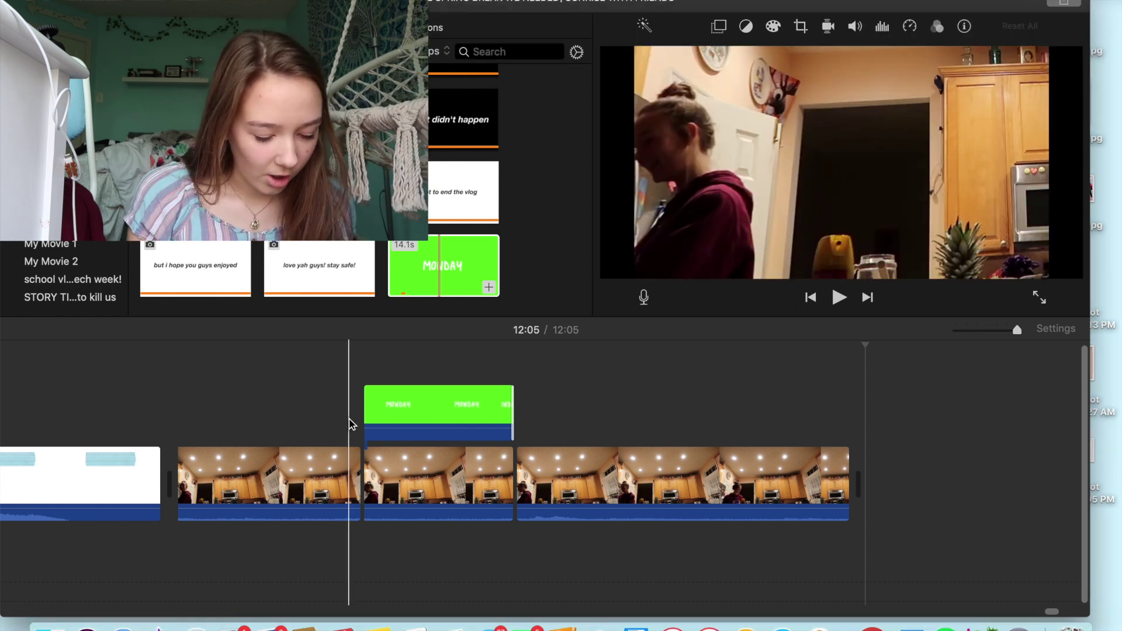
{"action": "key", "text": "space"}
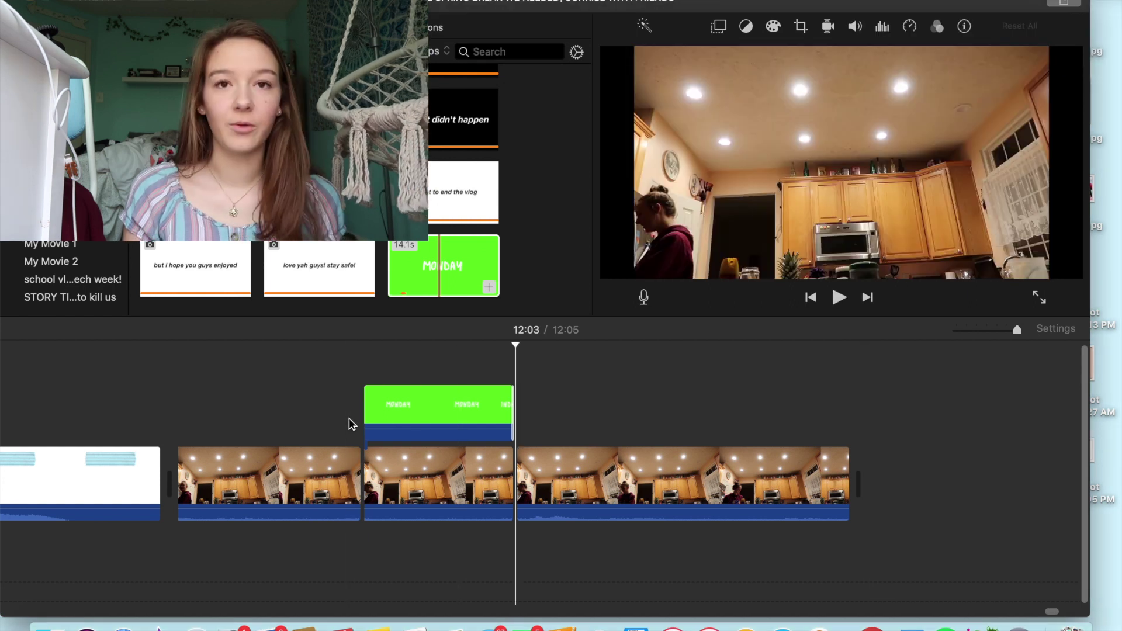
{"action": "key", "text": "super+z"}
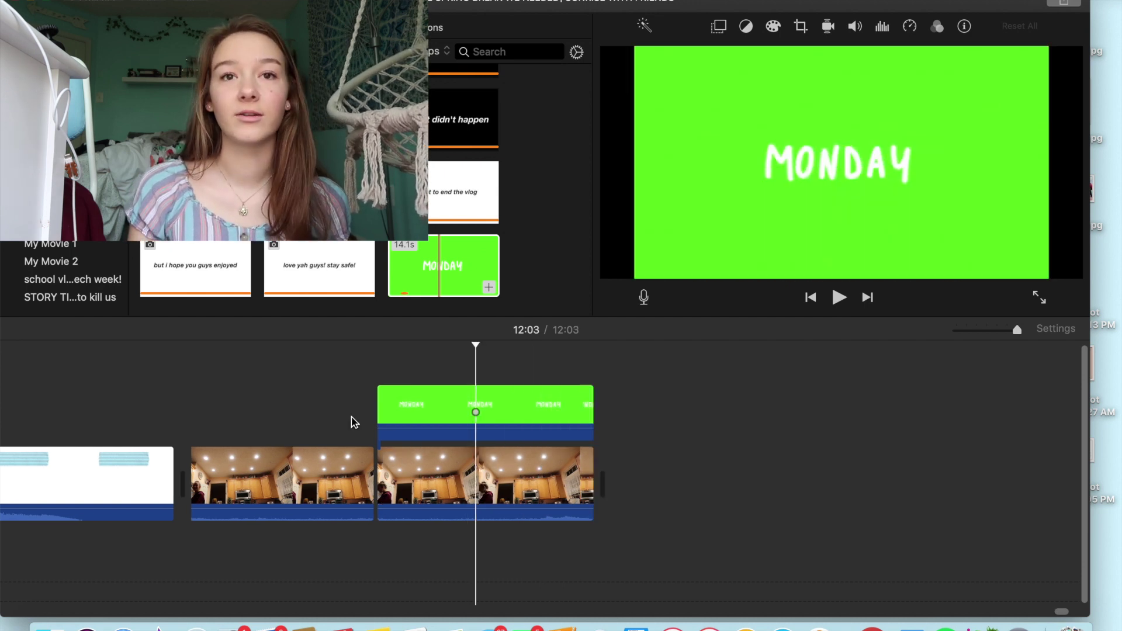
{"action": "key", "text": "space"}
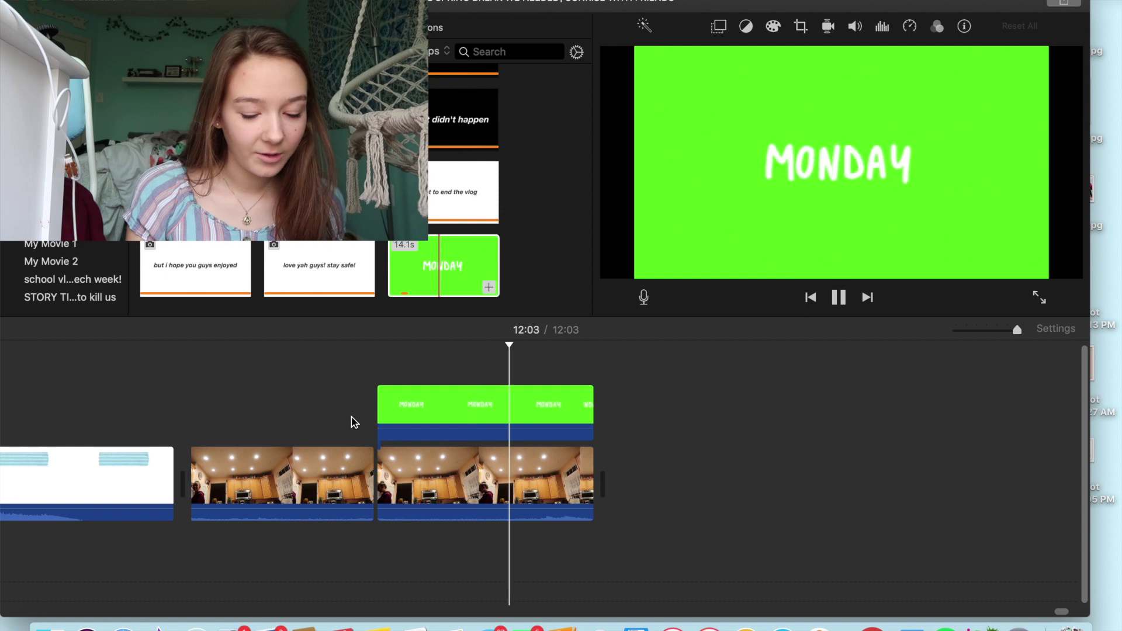
{"action": "key", "text": "space"}
- Change the Monday overlay from Cutaway to Green/Blue Screen so the white title sits over the kitchen clip
{"action": "left_click", "coordinate": [492, 410]}
{"action": "left_click", "coordinate": [492, 405]}
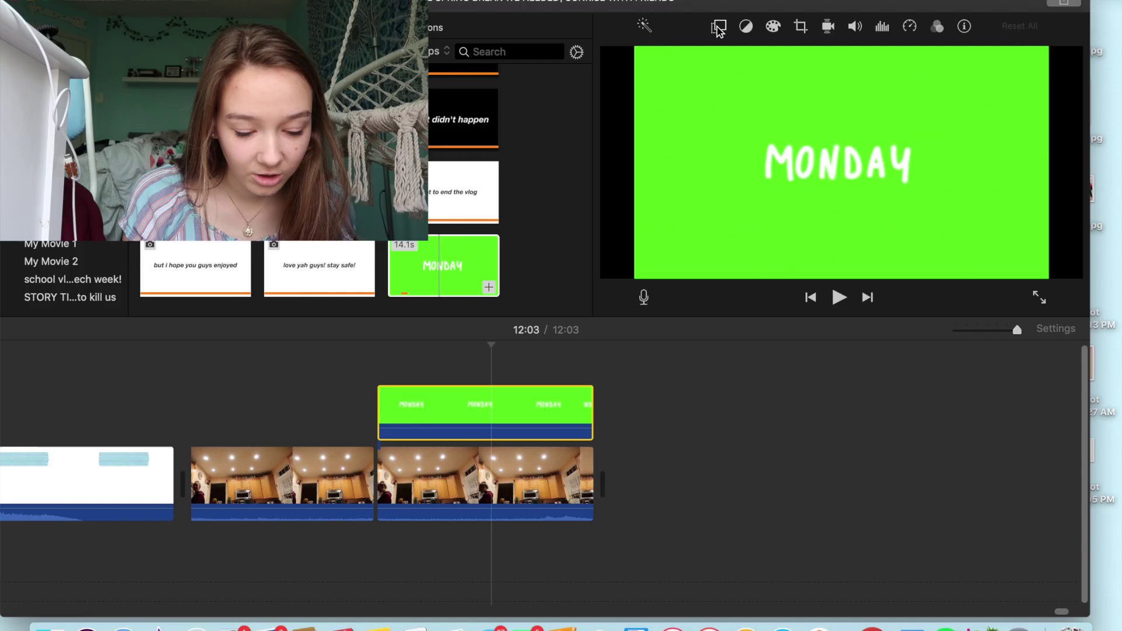
{"action": "left_click", "coordinate": [188, 62]}
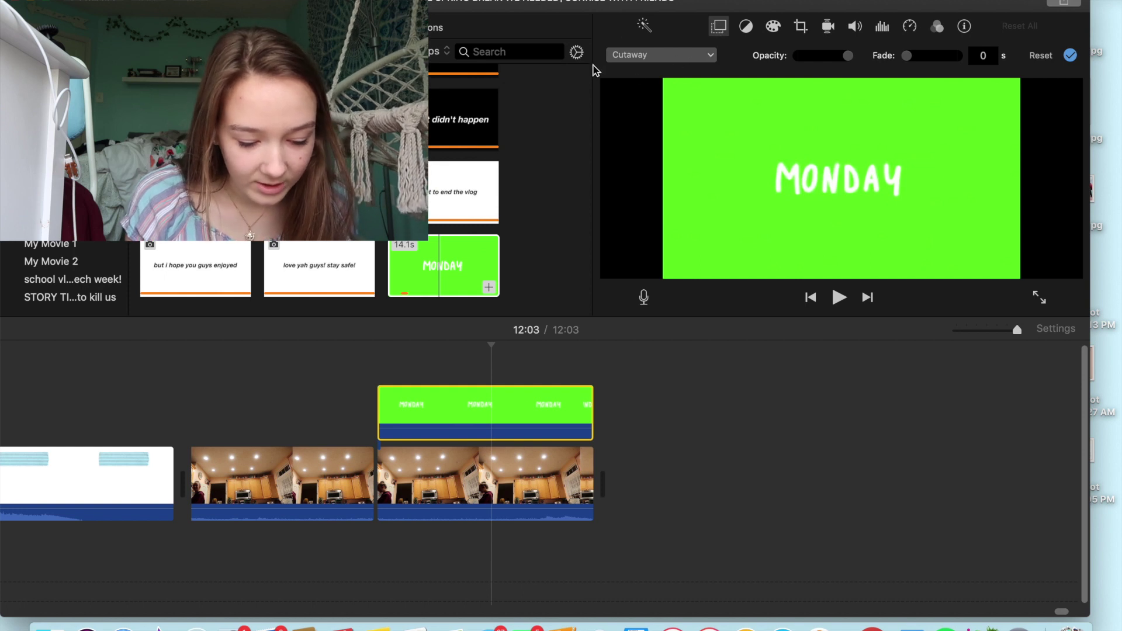
{"action": "left_click", "coordinate": [711, 55]}
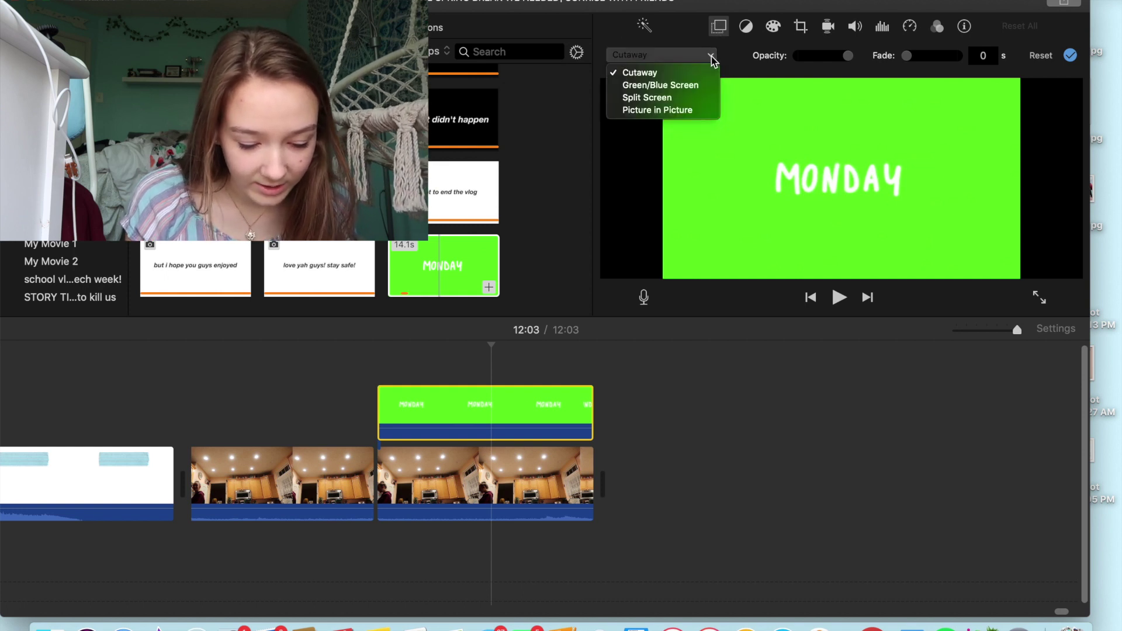
{"action": "left_click", "coordinate": [695, 85]}
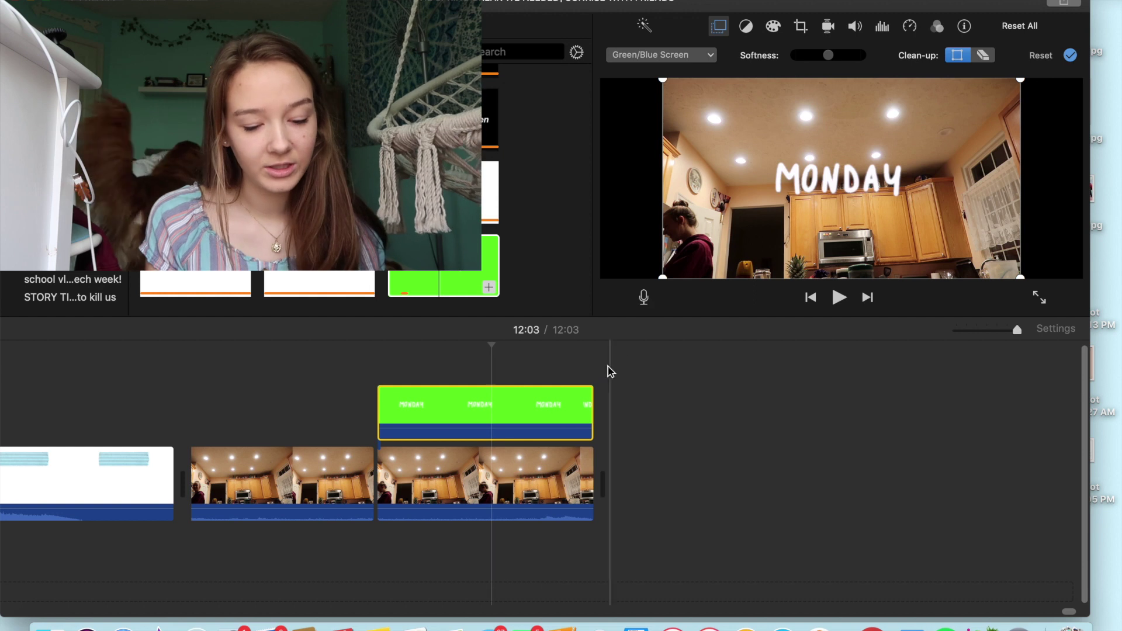
{"action": "key", "text": "space"}
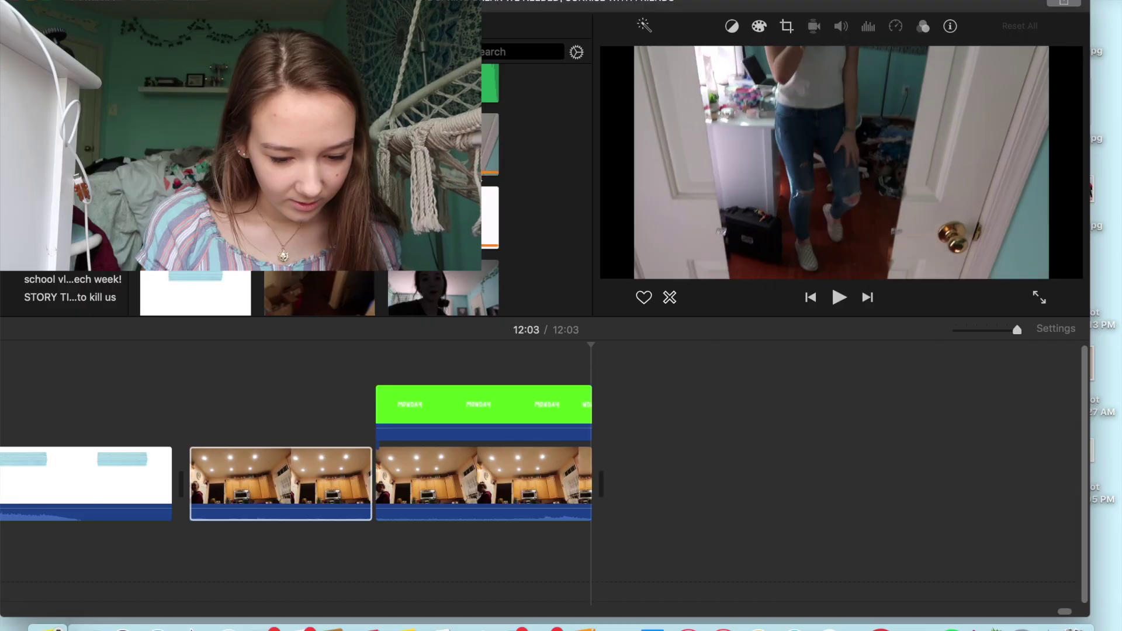
- Append the bedroom vlog clip after the kitchen clip and cut it down to the 1.7 s part showing the girl holding the camera
{"action": "left_click_drag", "start_coordinate": [686, 489], "coordinate": [649, 489]}
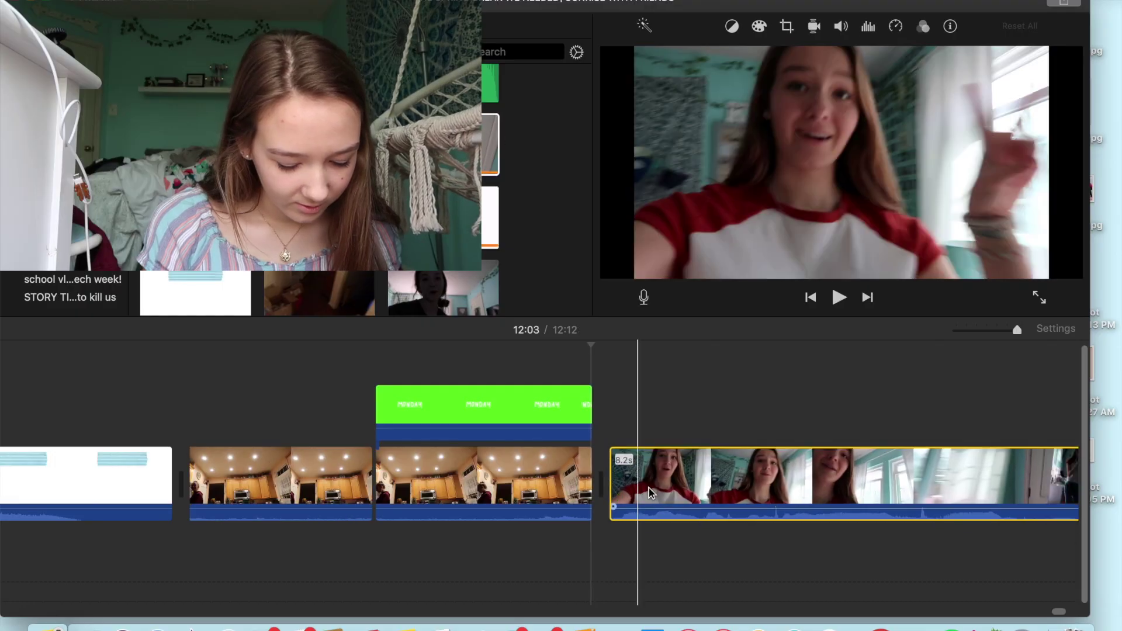
{"action": "scroll", "coordinate": [787, 476], "scroll_direction": "right", "scroll_amount": 6}
{"action": "key", "text": "space"}
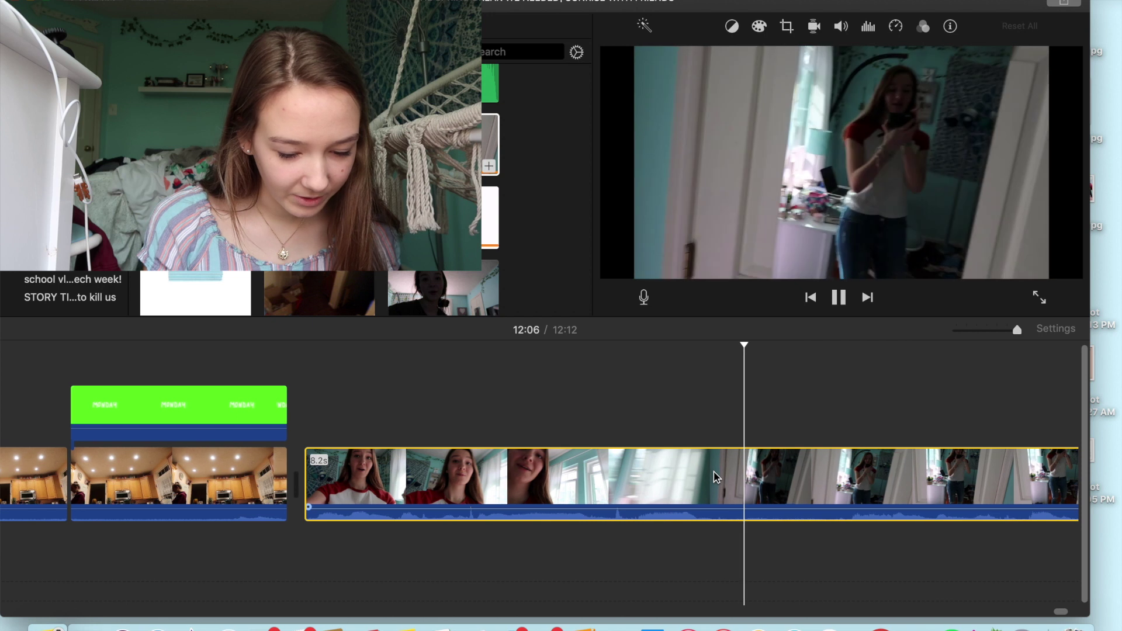
{"action": "scroll", "coordinate": [716, 478], "scroll_direction": "right", "scroll_amount": 3}
{"action": "key", "text": "space"}
{"action": "left_click", "coordinate": [735, 494]}
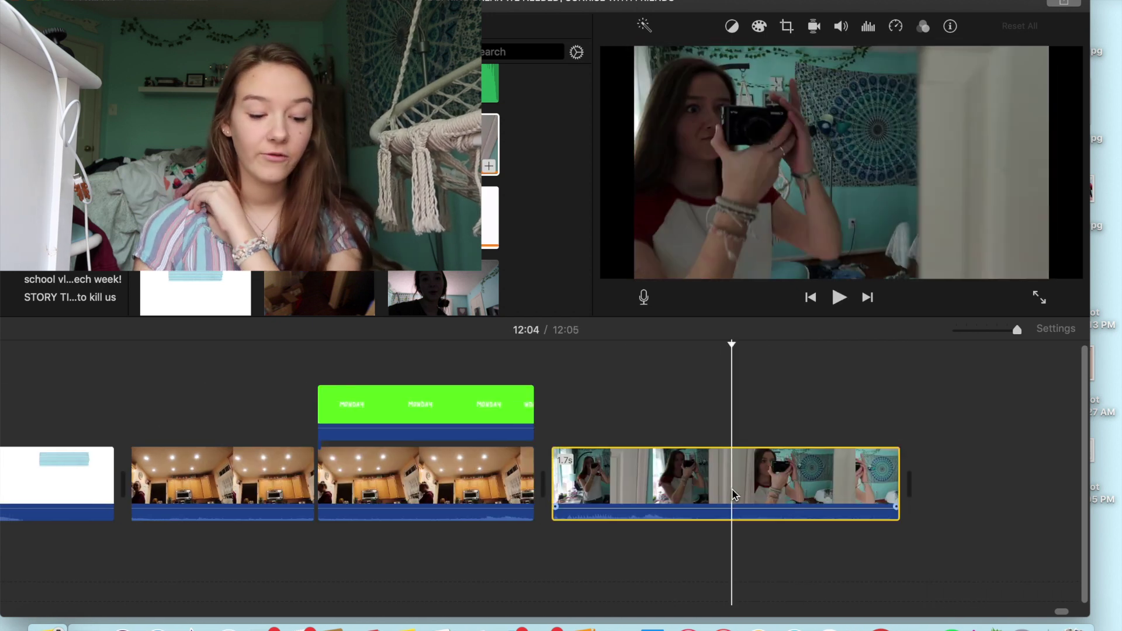
- Switch to Safari, open PicMonkey and start a new blank image
{"action": "left_click", "coordinate": [155, 625]}
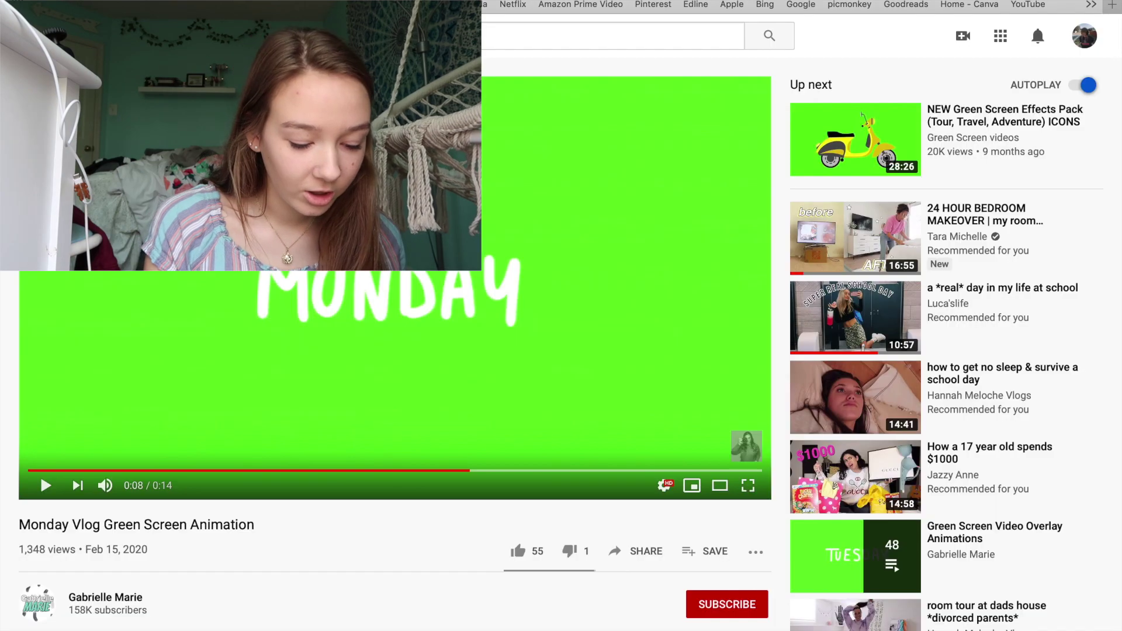
{"action": "key", "text": "super+l"}
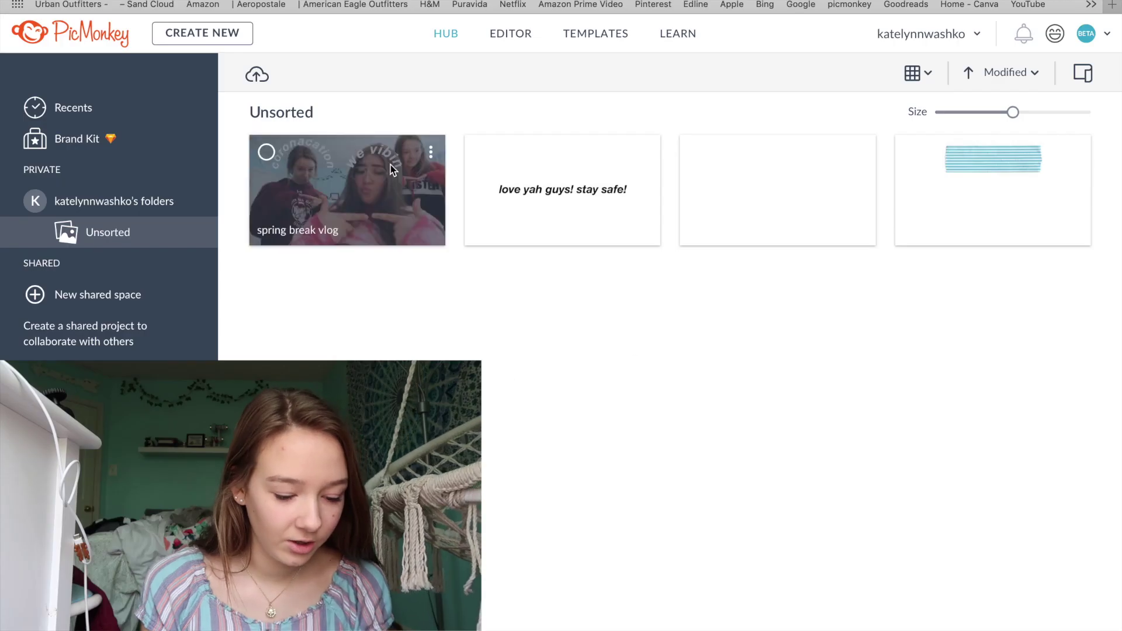
{"action": "left_click", "coordinate": [237, 34]}
{"action": "left_click", "coordinate": [416, 208]}
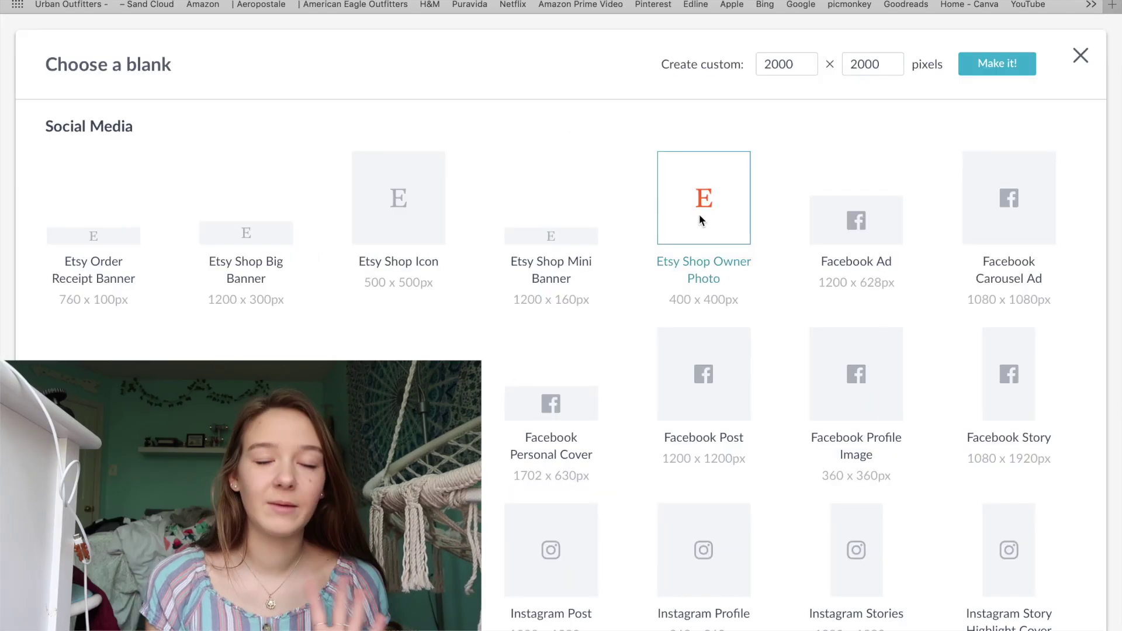
- Create a custom 1280 × 720 pixel blank image named "text"
{"action": "left_click_drag", "start_coordinate": [797, 64], "coordinate": [755, 65]}
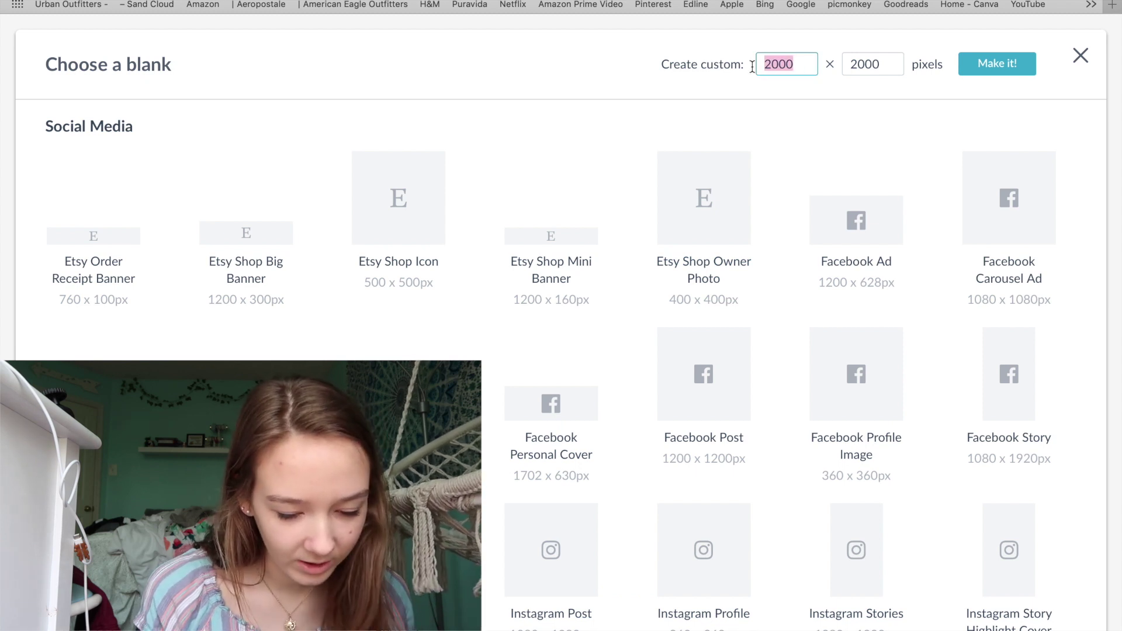
{"action": "type", "text": "1280"}
{"action": "double_click", "coordinate": [876, 55]}
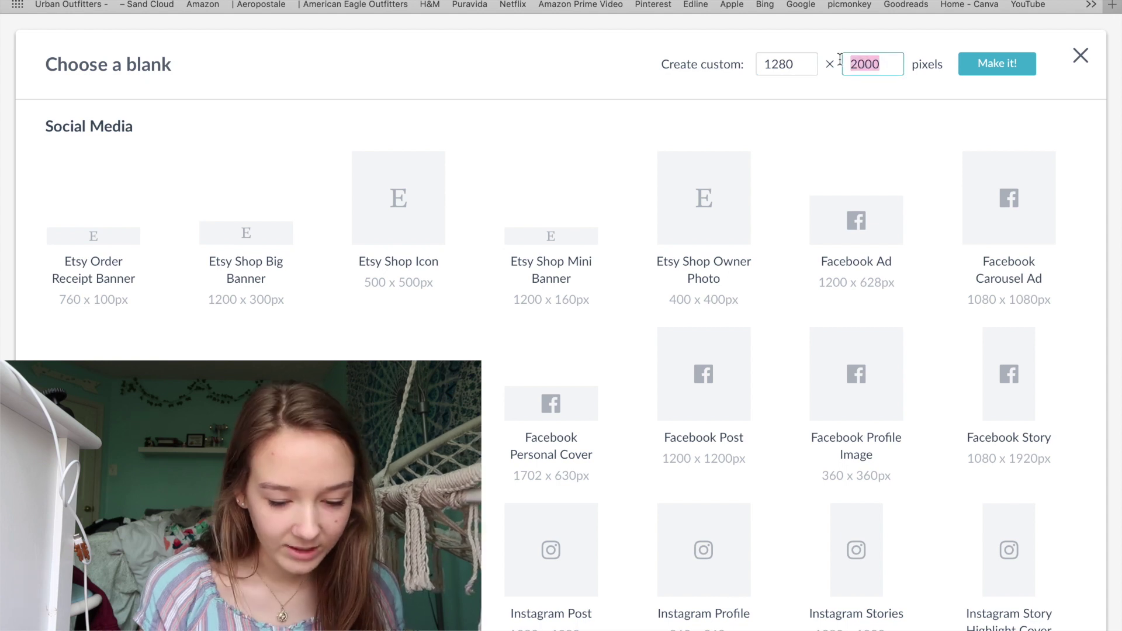
{"action": "type", "text": "720"}
{"action": "key", "text": "Return"}
{"action": "left_click_drag", "start_coordinate": [558, 281], "coordinate": [386, 280]}
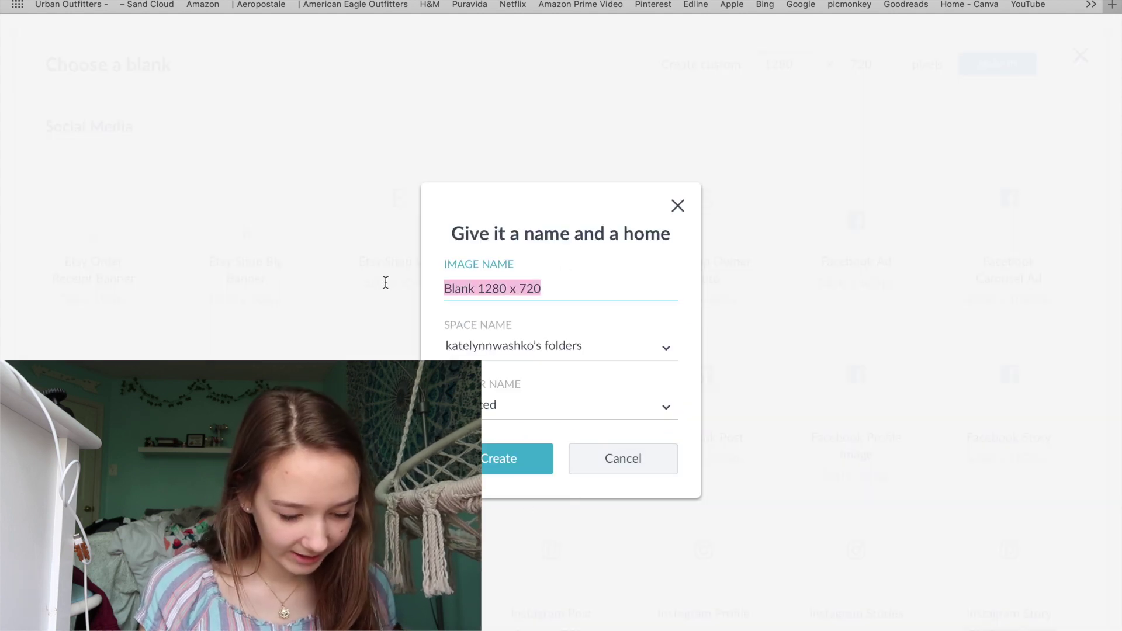
{"action": "type", "text": "text"}
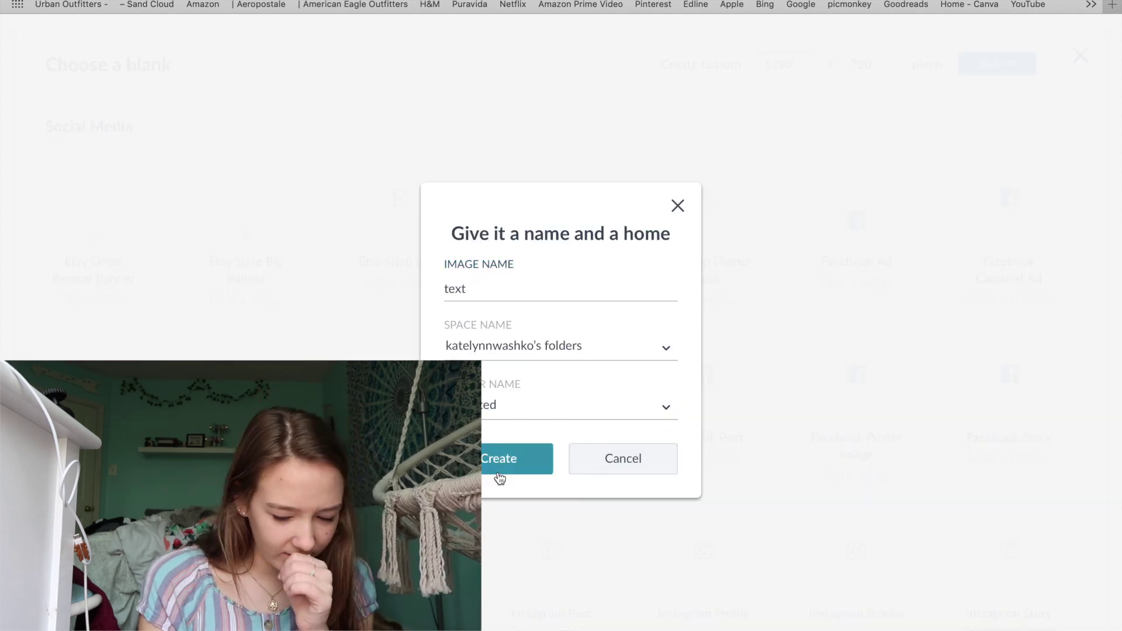
{"action": "left_click", "coordinate": [498, 470]}
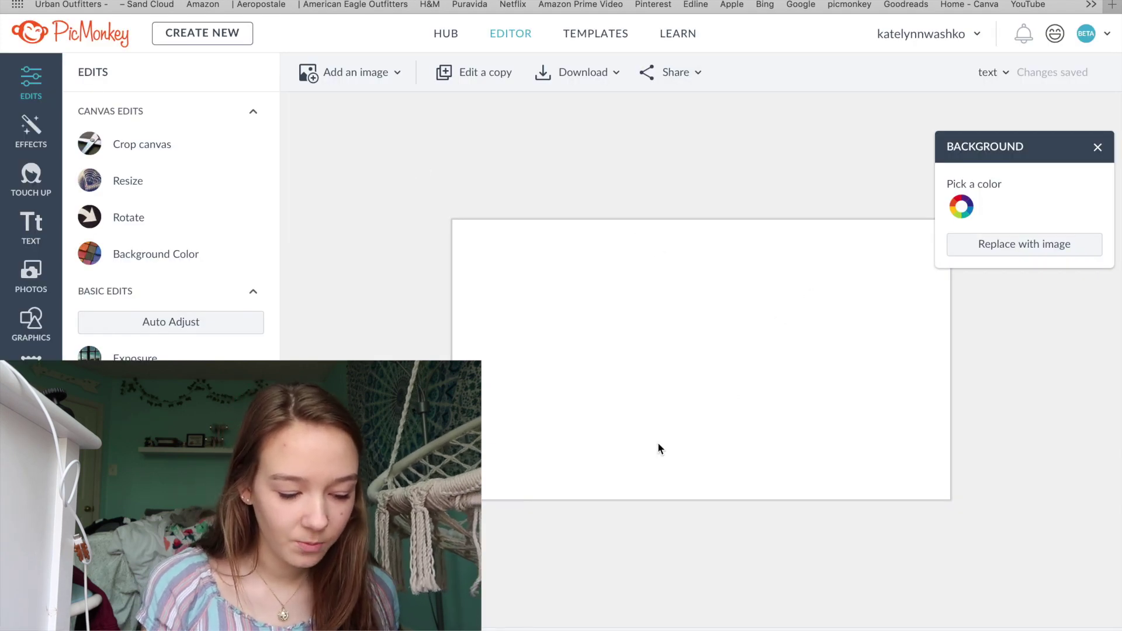
- Make the blank canvas background transparent
{"action": "left_click", "coordinate": [208, 258]}
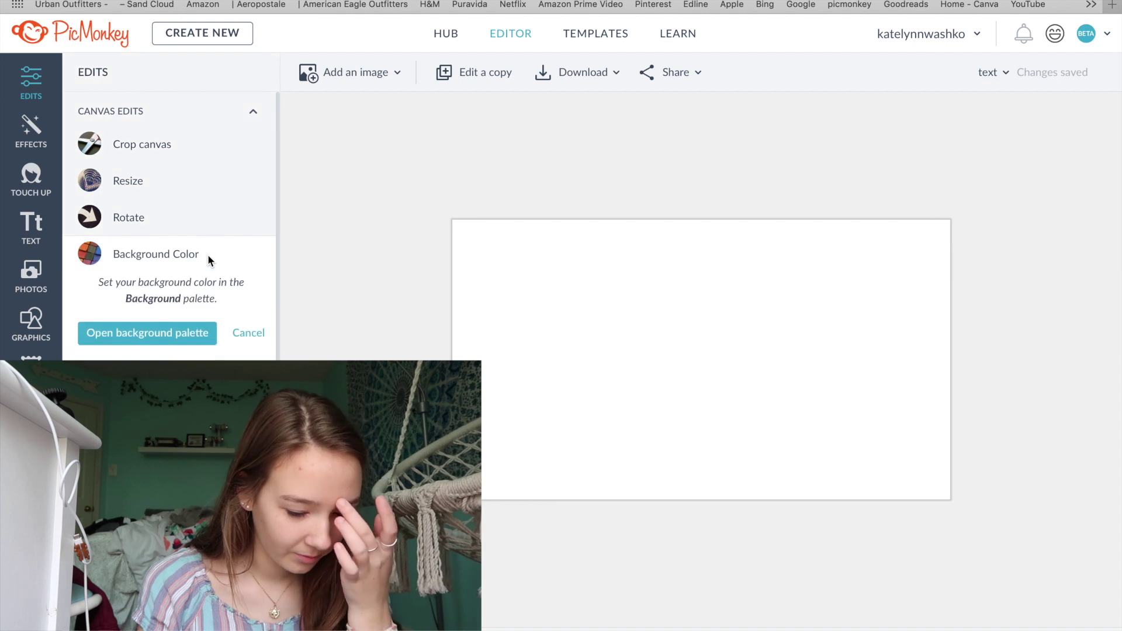
{"action": "left_click", "coordinate": [199, 332]}
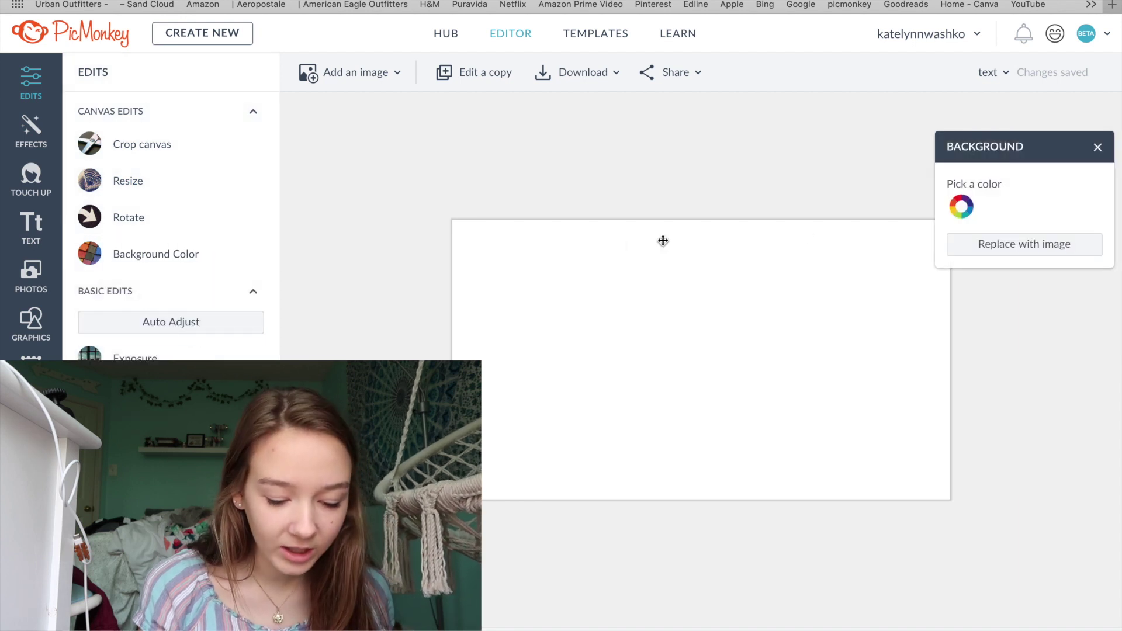
{"action": "left_click", "coordinate": [962, 207]}
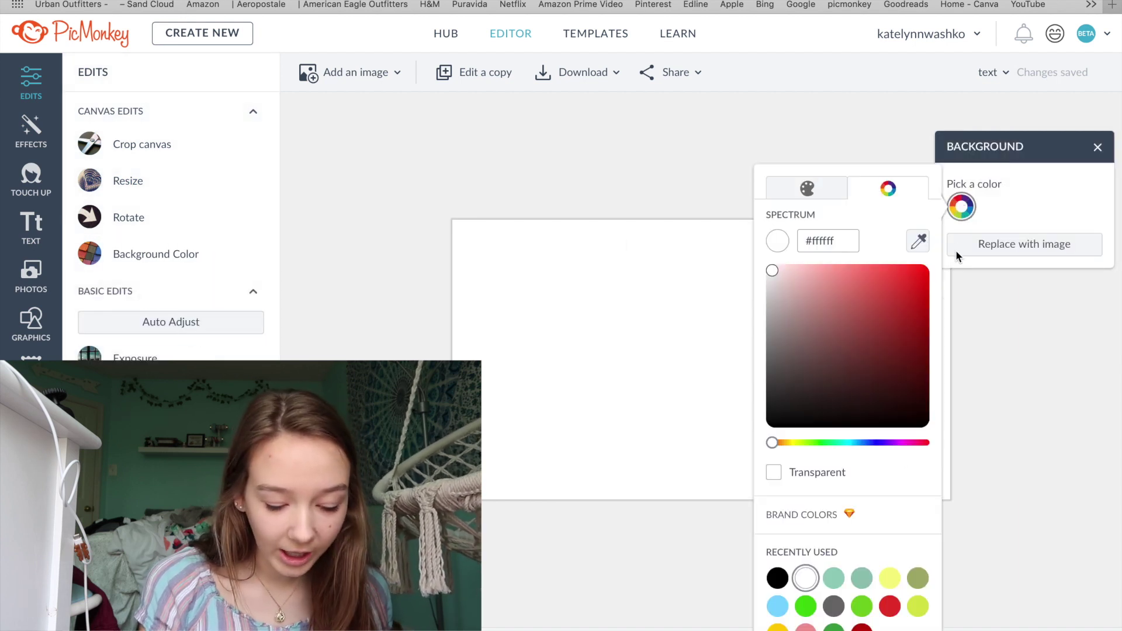
{"action": "left_click", "coordinate": [772, 471]}
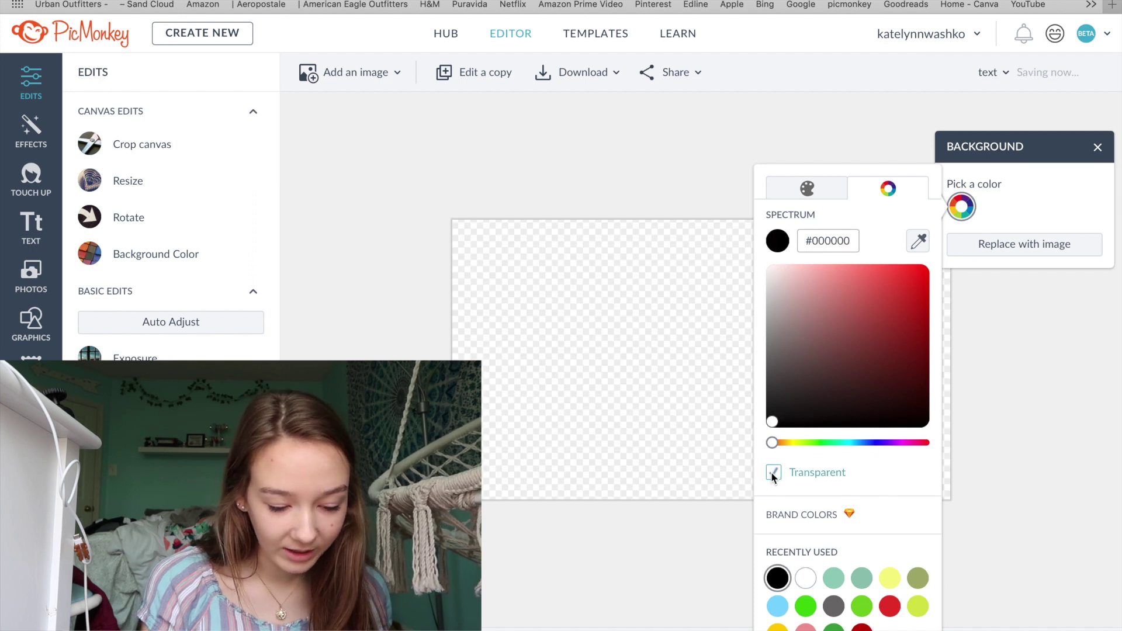
{"action": "left_click", "coordinate": [658, 395]}
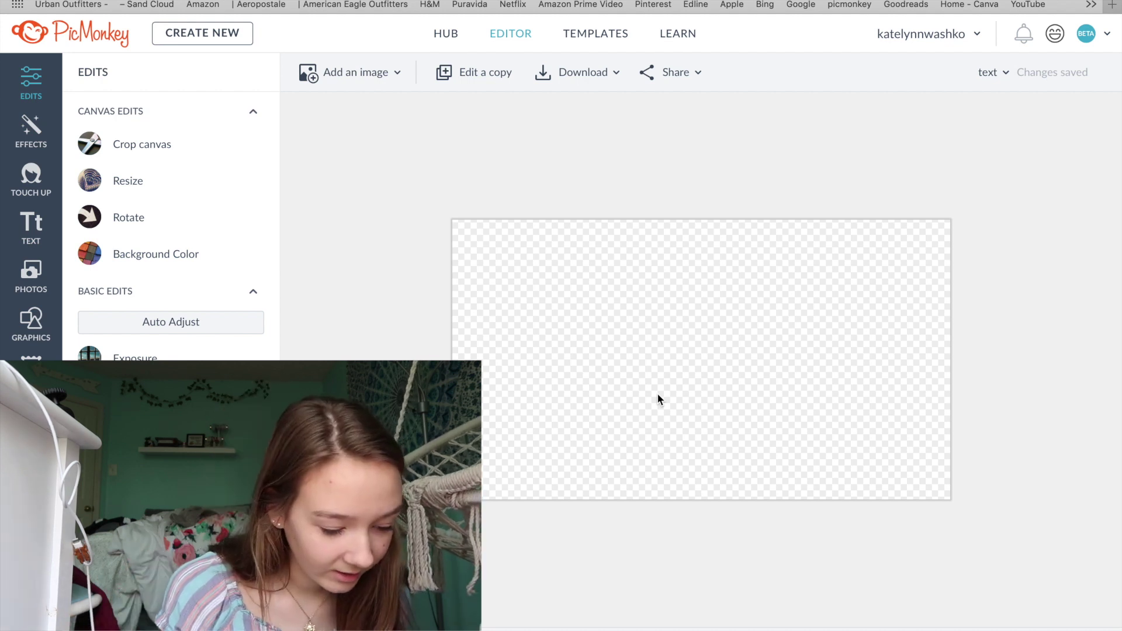
- Add a text box to the canvas and set its font to Helvetica Neue Bold Italic
{"action": "left_click", "coordinate": [37, 236]}
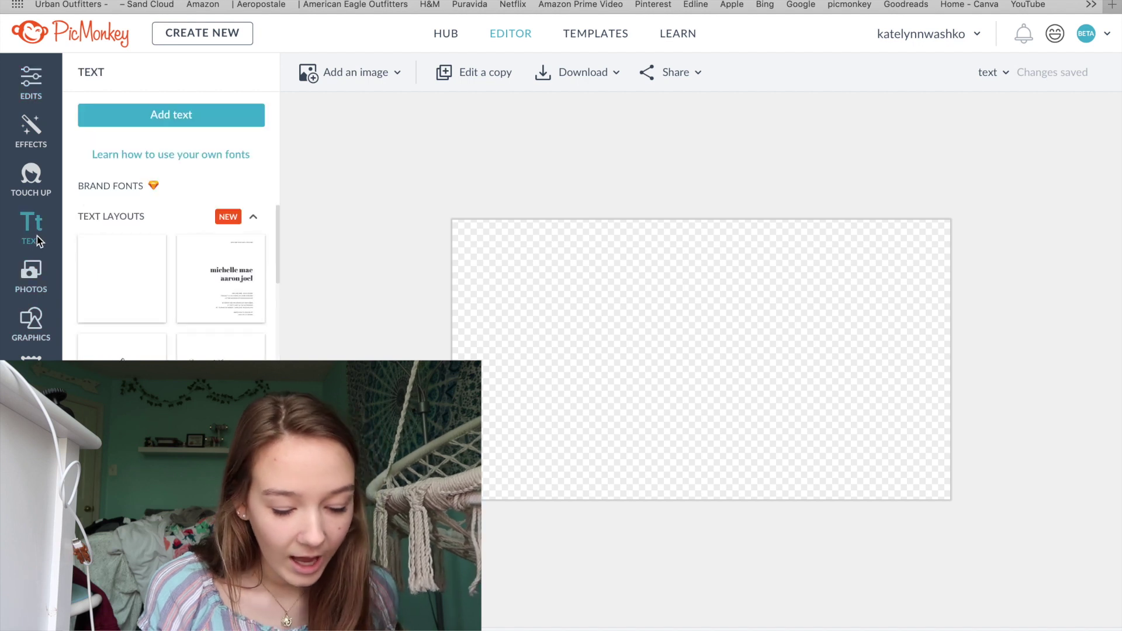
{"action": "left_click", "coordinate": [191, 114]}
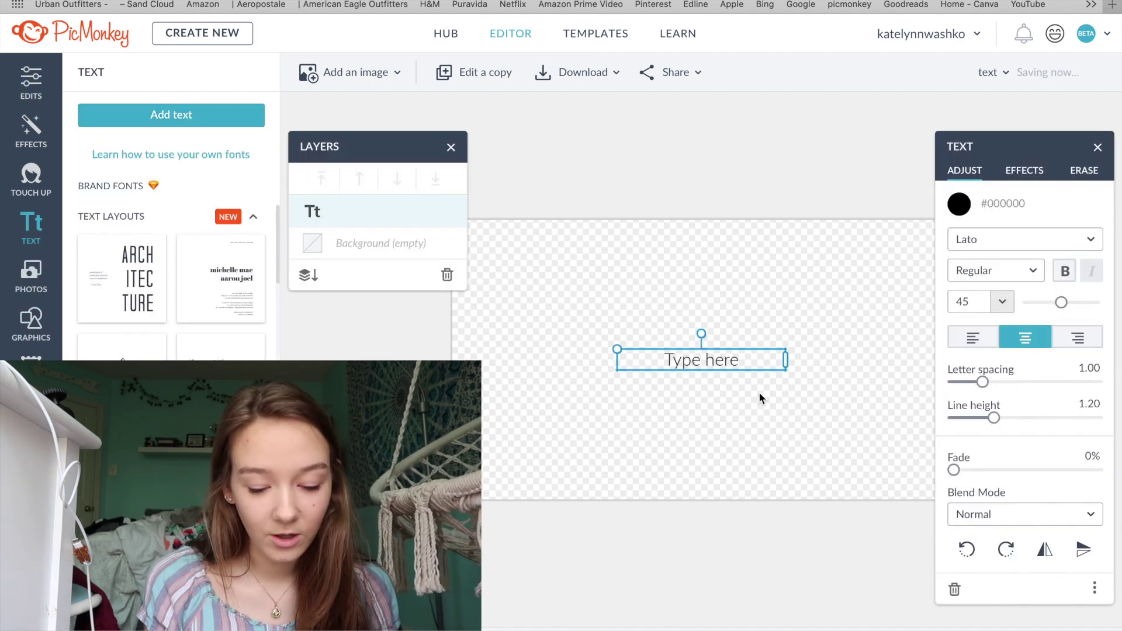
{"action": "left_click", "coordinate": [987, 240]}
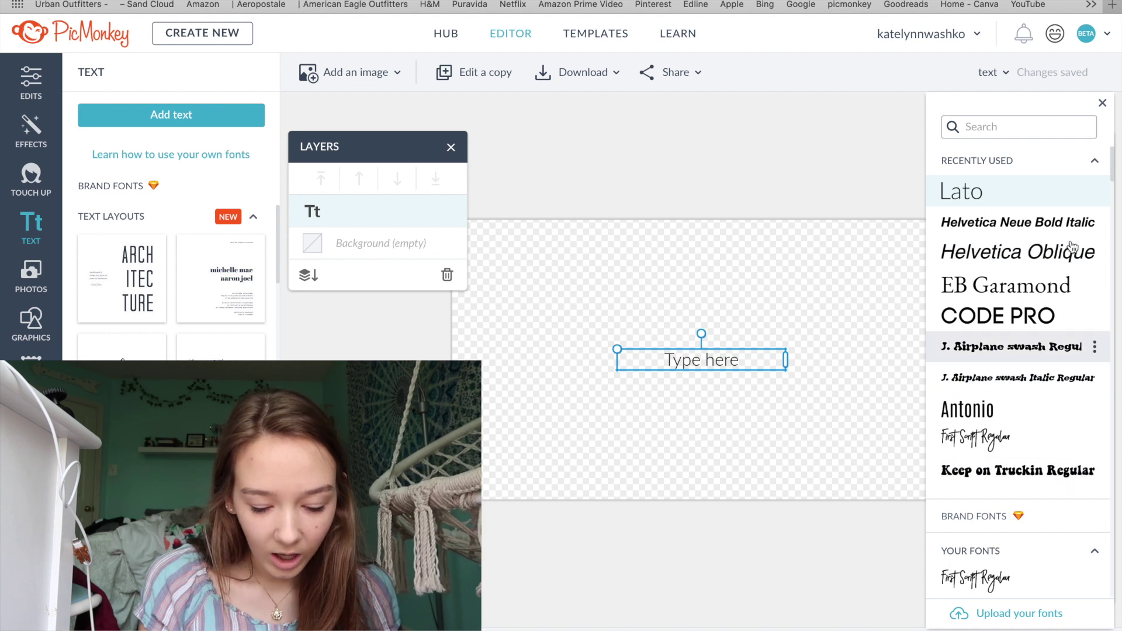
{"action": "scroll", "coordinate": [1008, 409], "scroll_direction": "down", "scroll_amount": 5}
{"action": "scroll", "coordinate": [1008, 430], "scroll_direction": "down", "scroll_amount": 7}
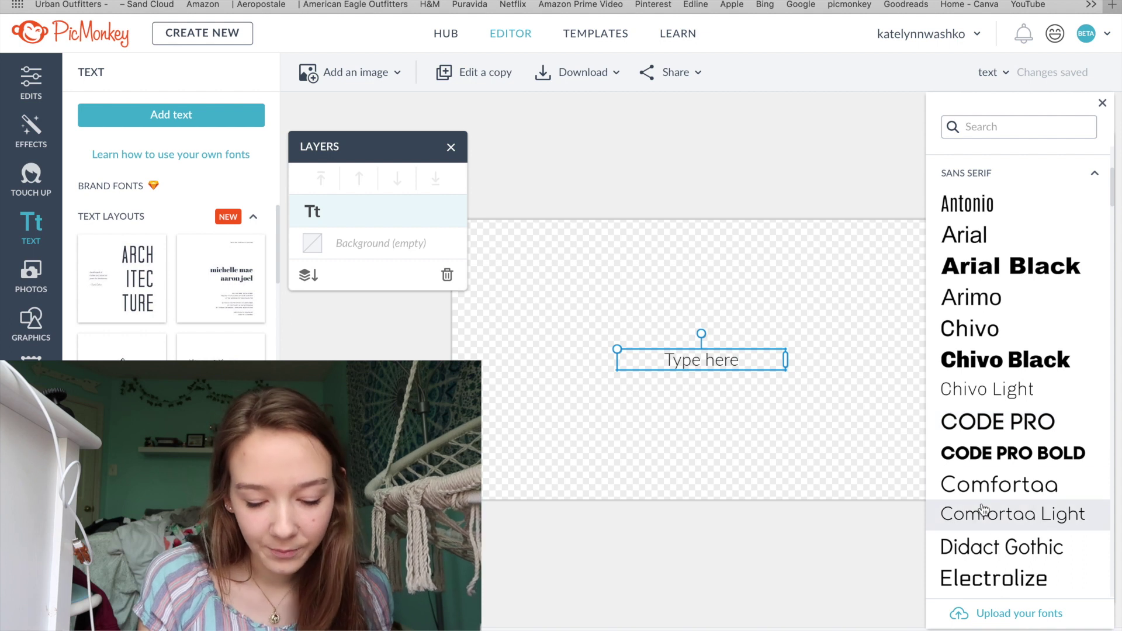
{"action": "scroll", "coordinate": [984, 510], "scroll_direction": "up", "scroll_amount": 12}
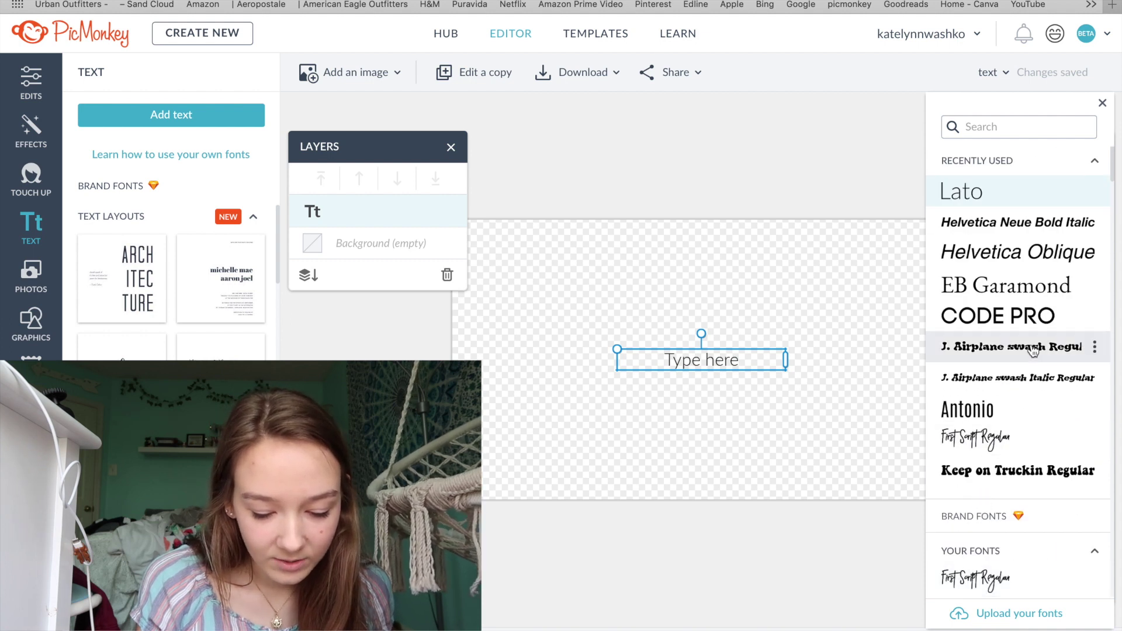
{"action": "left_click", "coordinate": [1049, 232]}
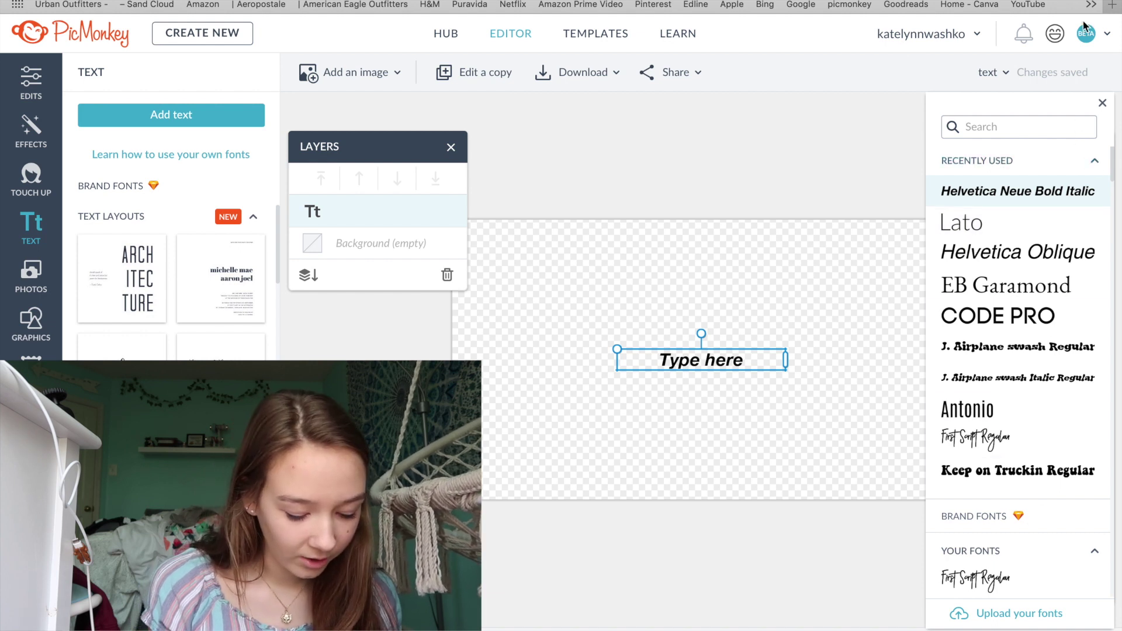
- Open DaFont in a new browser tab and download the Clarista font
{"action": "left_click", "coordinate": [1111, 4]}
{"action": "type", "text": "da"}
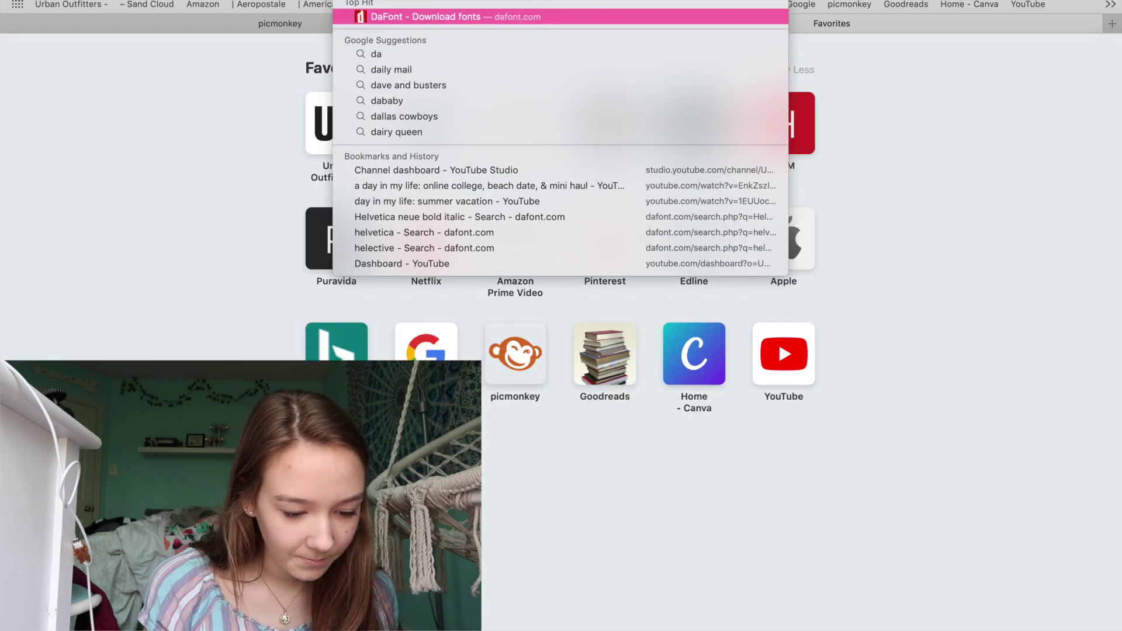
{"action": "key", "text": "Return"}
{"action": "scroll", "coordinate": [502, 513], "scroll_direction": "down", "scroll_amount": 4}
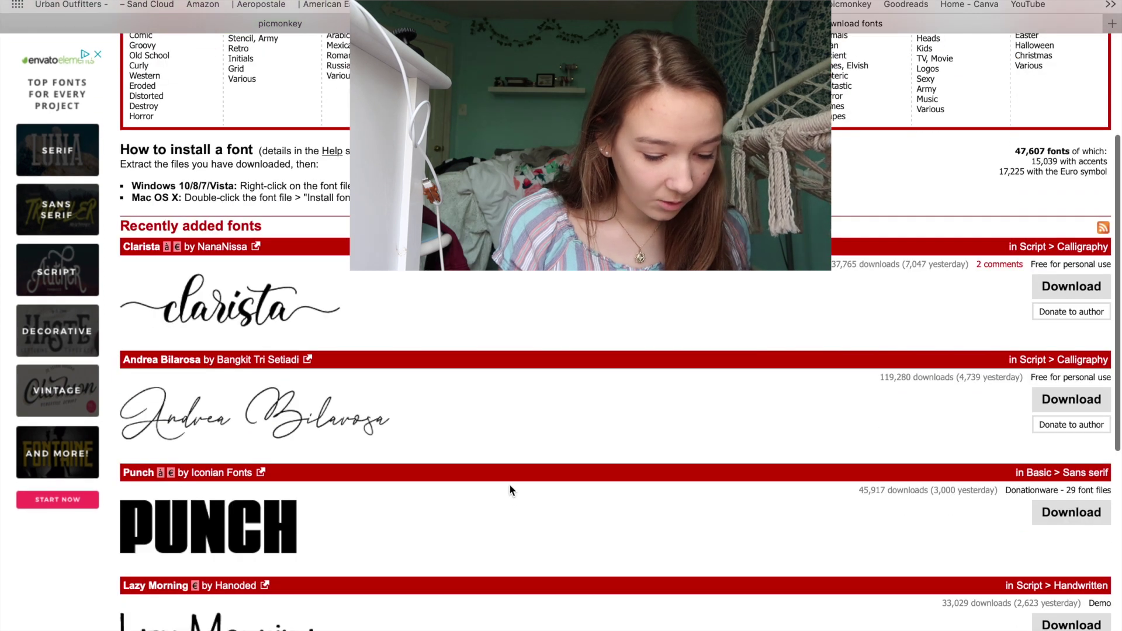
{"action": "scroll", "coordinate": [509, 486], "scroll_direction": "up", "scroll_amount": 4}
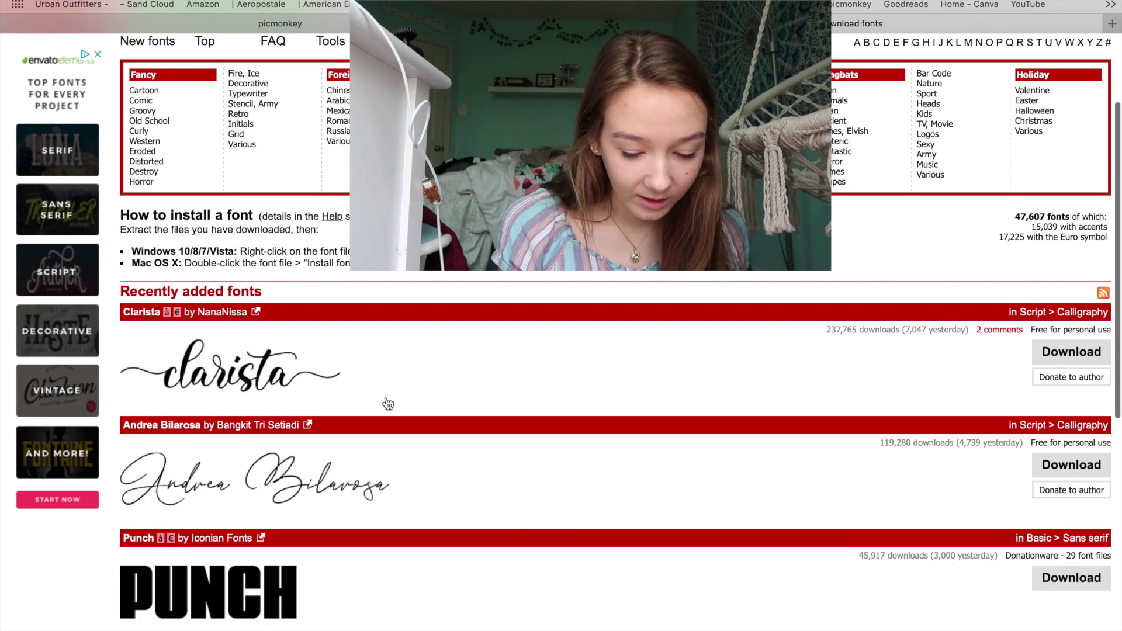
{"action": "left_click", "coordinate": [1070, 351]}
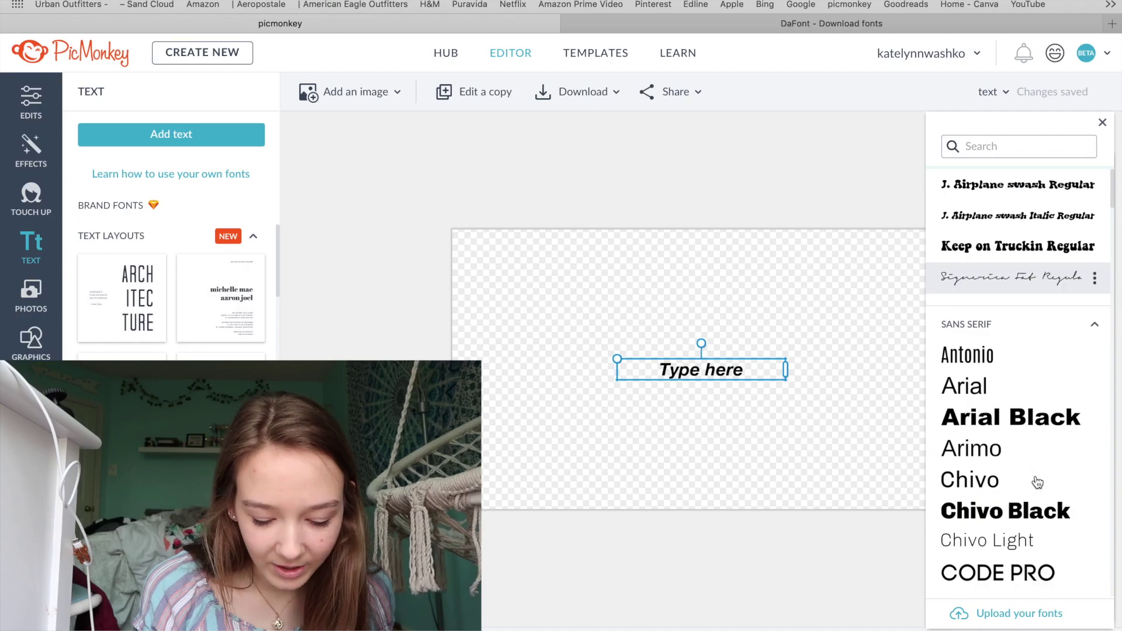
- Upload Clarista.otf from the clarista folder in Downloads to PicMonkey's own fonts
{"action": "scroll", "coordinate": [1038, 482], "scroll_direction": "down", "scroll_amount": 1}
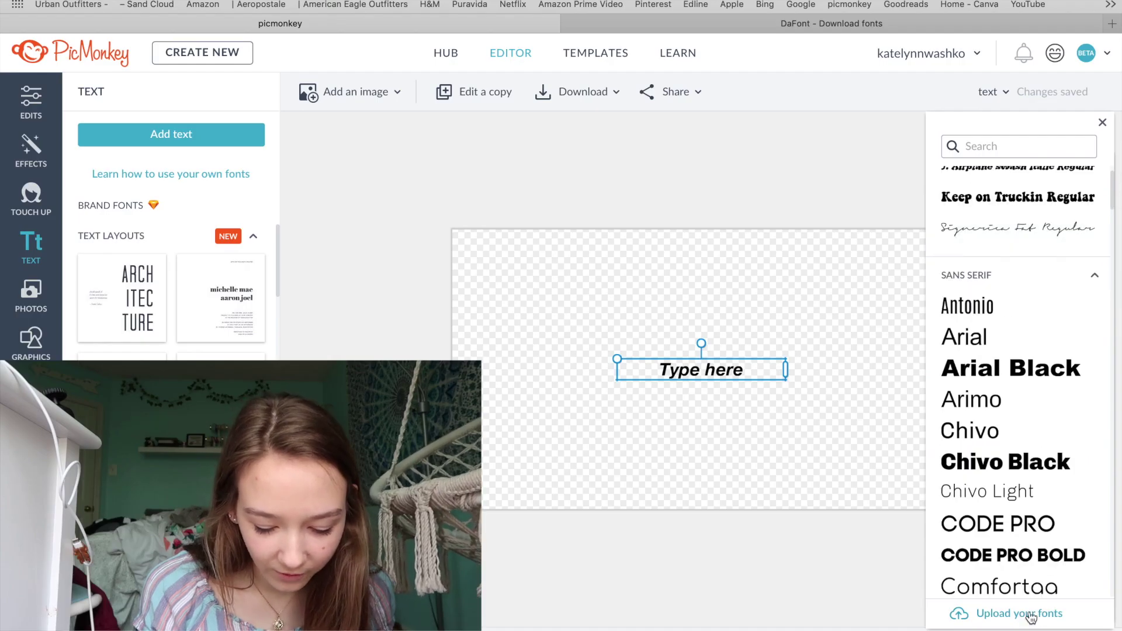
{"action": "left_click", "coordinate": [1034, 615]}
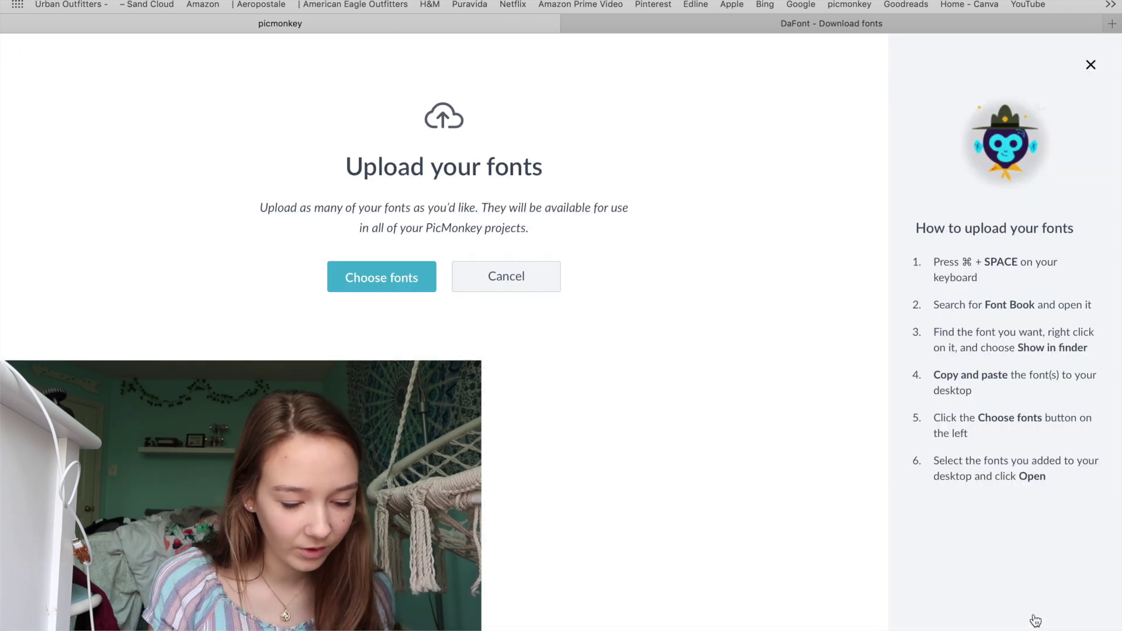
{"action": "left_click", "coordinate": [414, 281]}
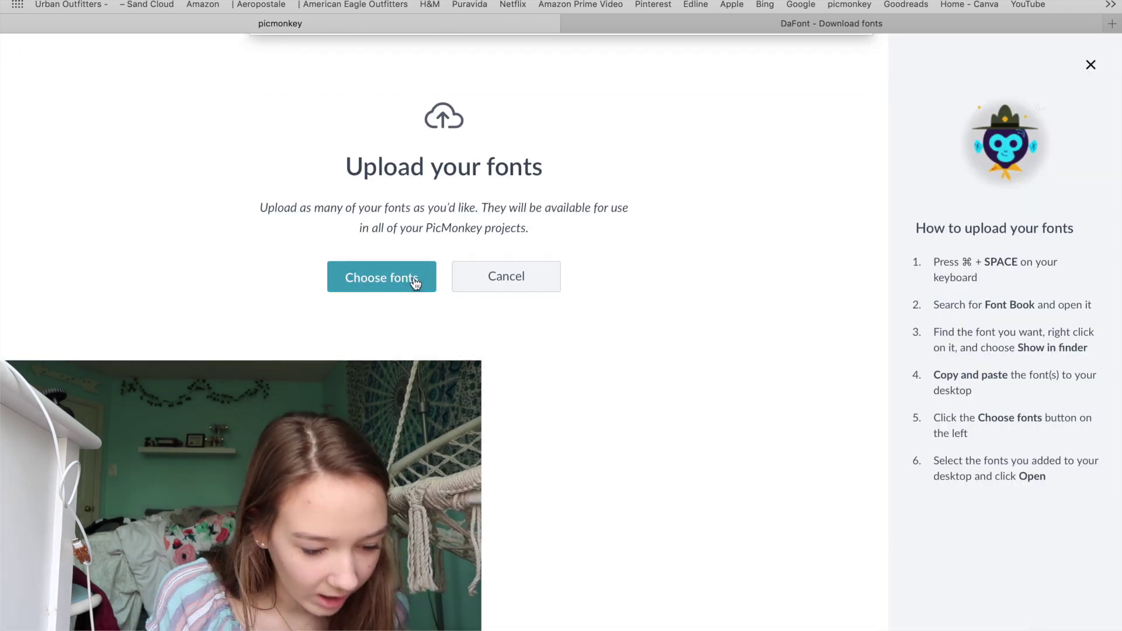
{"action": "left_click", "coordinate": [319, 94]}
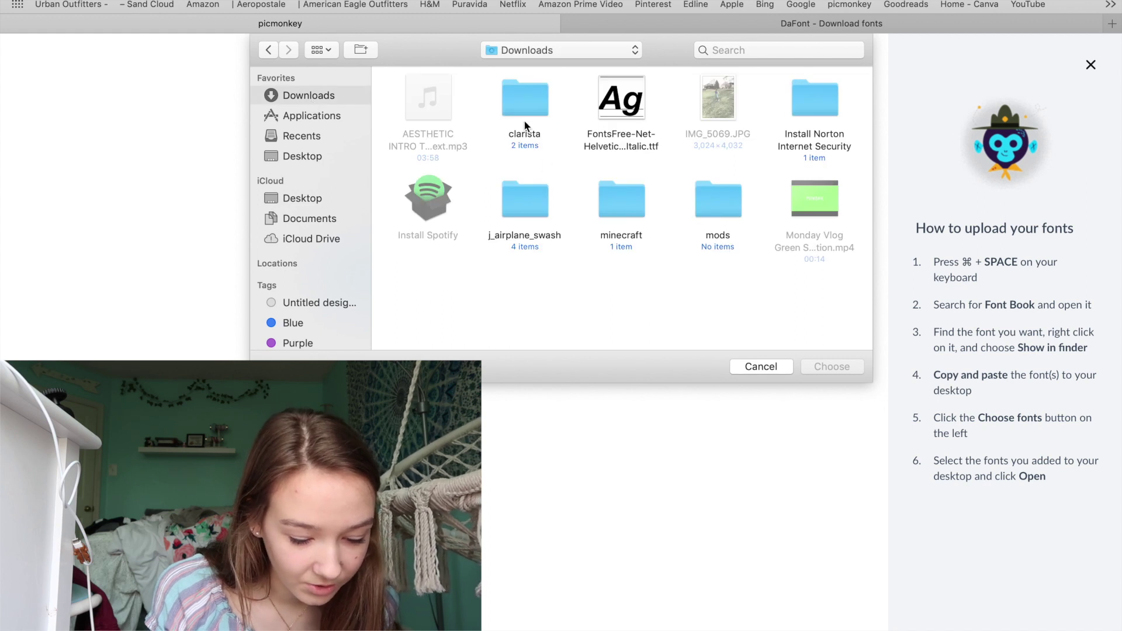
{"action": "double_click", "coordinate": [525, 101]}
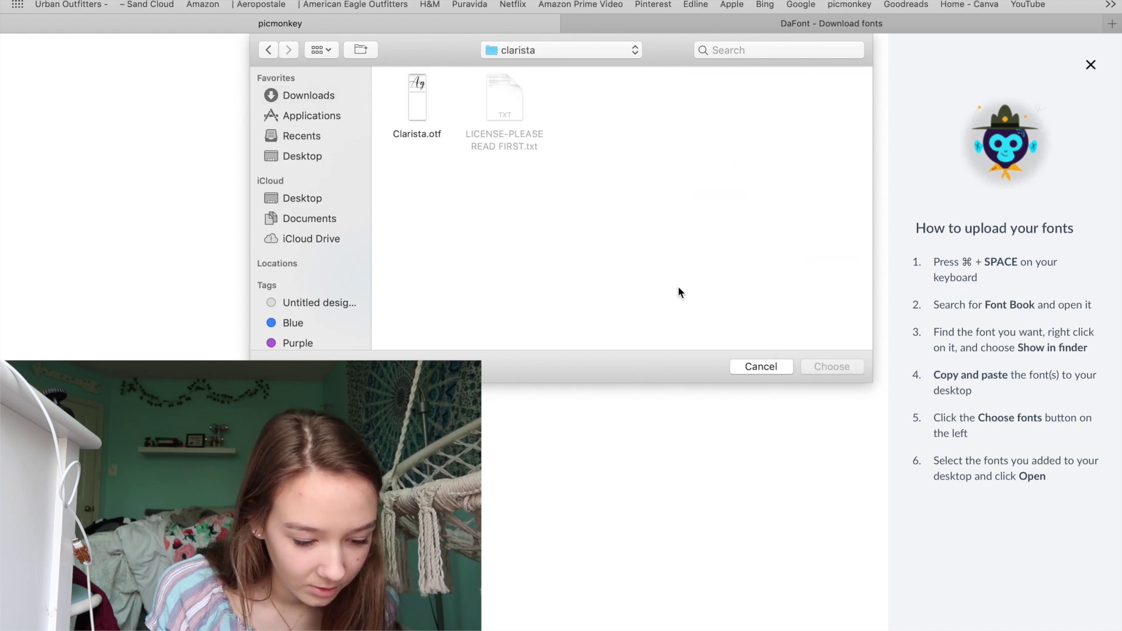
{"action": "left_click", "coordinate": [511, 111]}
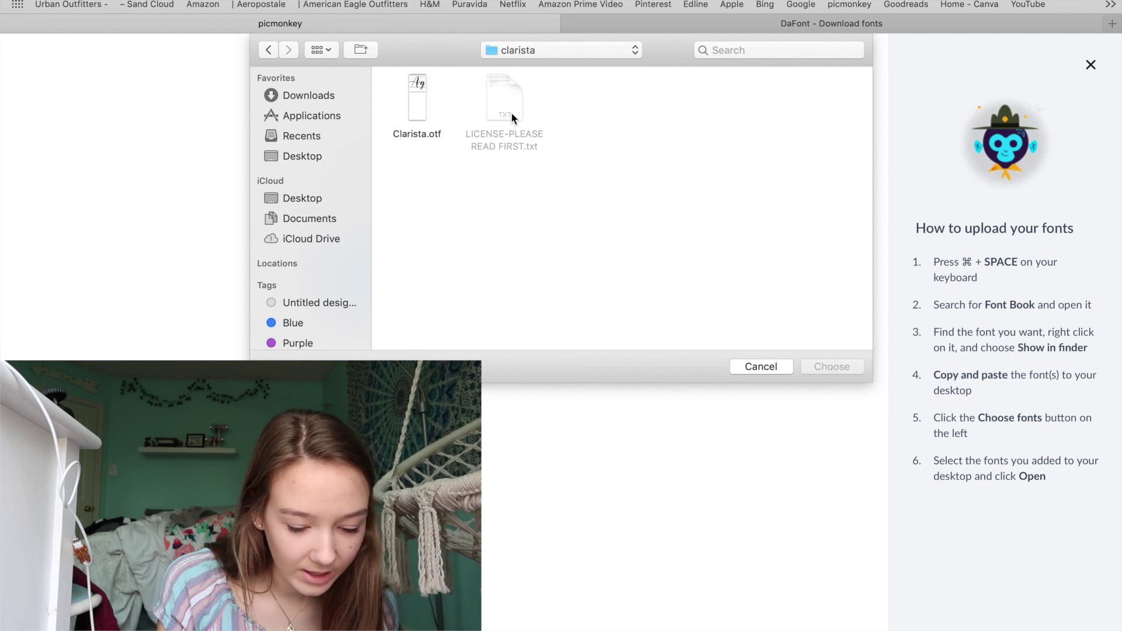
{"action": "left_click", "coordinate": [421, 132]}
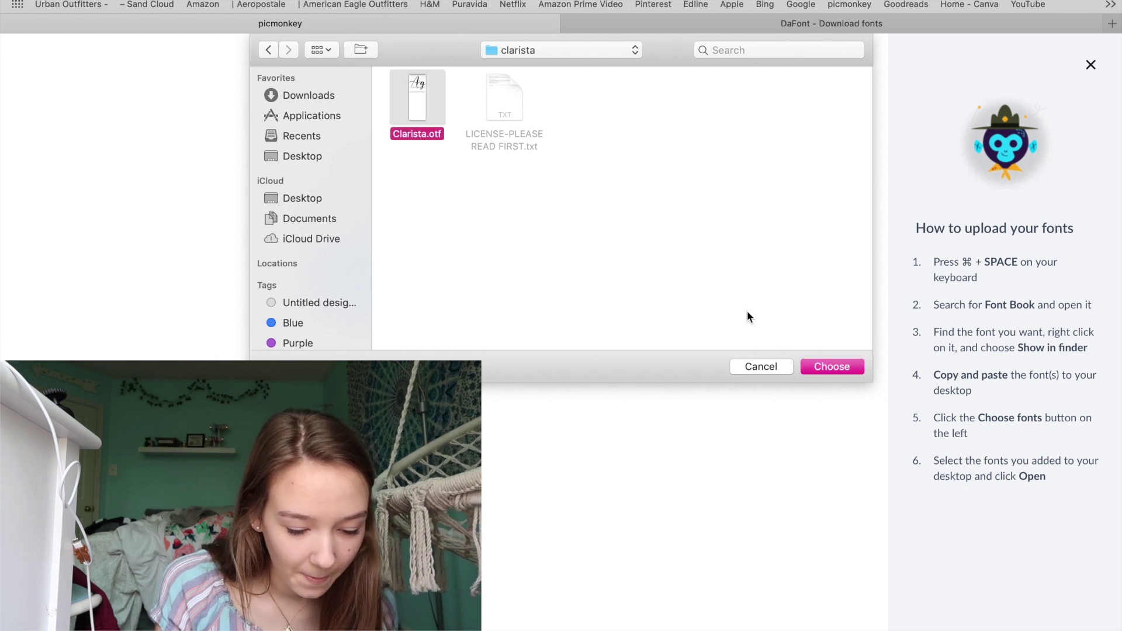
{"action": "left_click", "coordinate": [827, 368]}
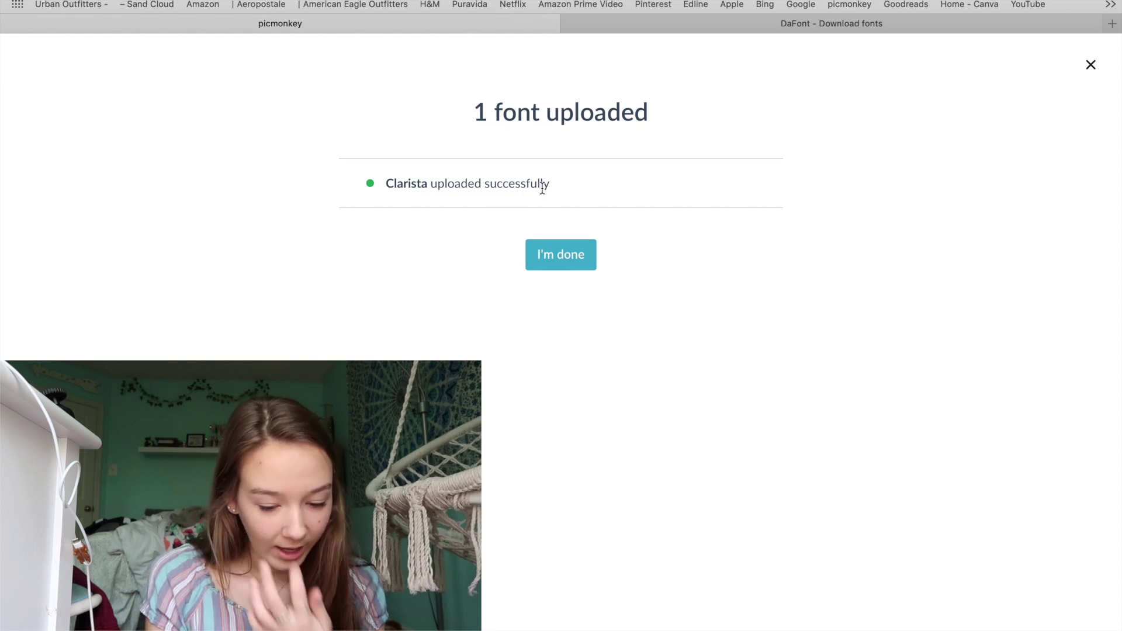
{"action": "left_click", "coordinate": [566, 263]}
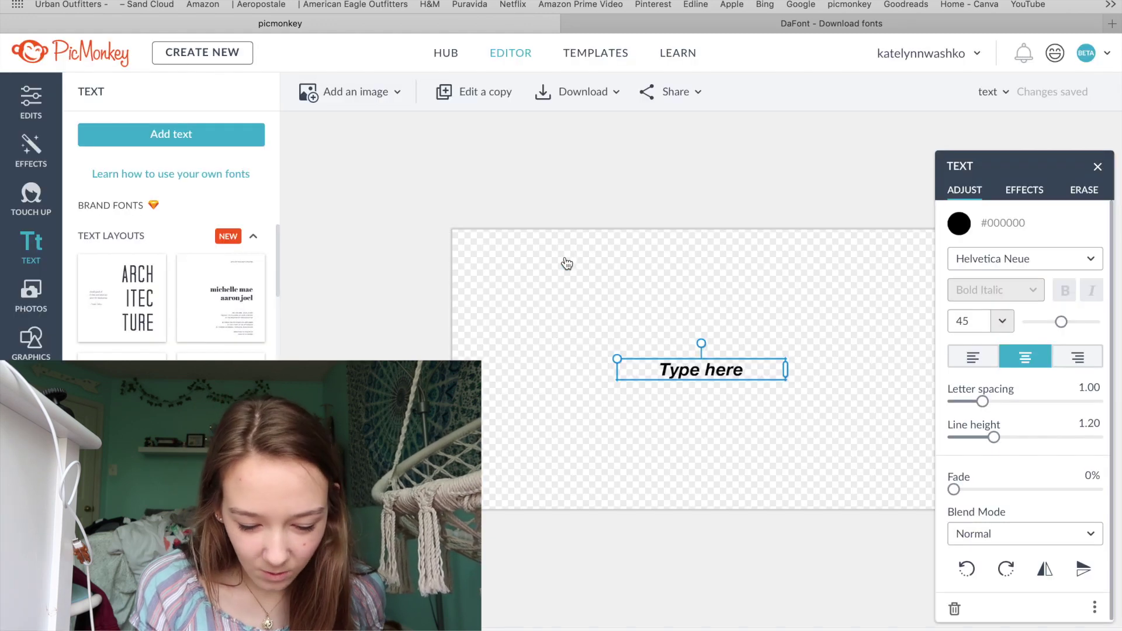
- Apply the uploaded Clarista Regular font to the placeholder text
{"action": "left_click", "coordinate": [1027, 274]}
{"action": "scroll", "coordinate": [1029, 333], "scroll_direction": "up", "scroll_amount": 5}
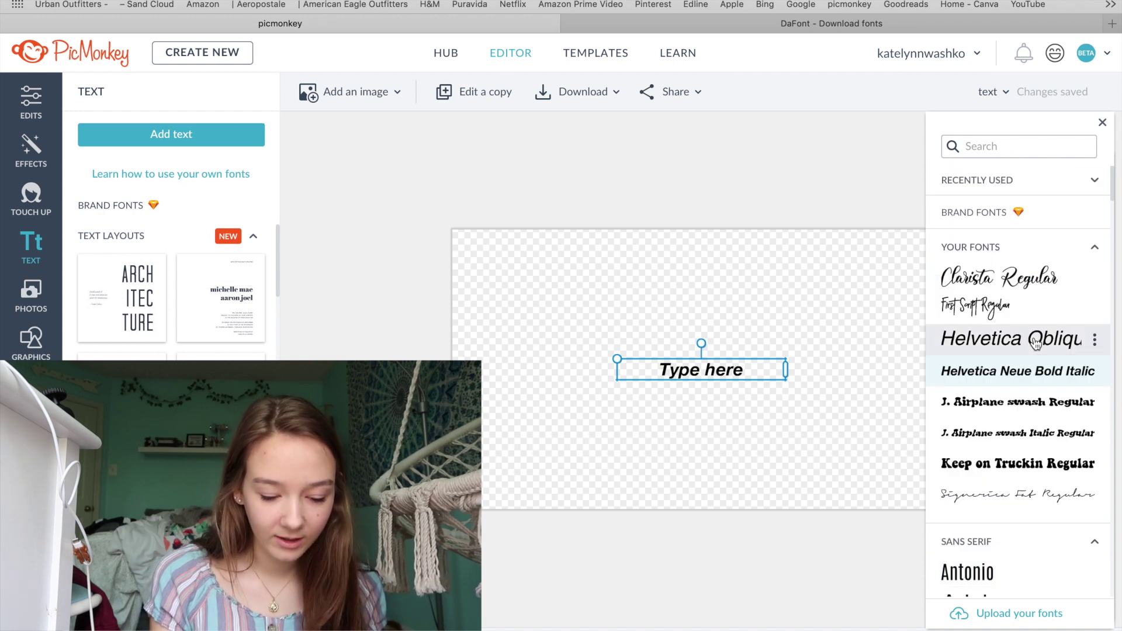
{"action": "left_click", "coordinate": [1059, 279]}
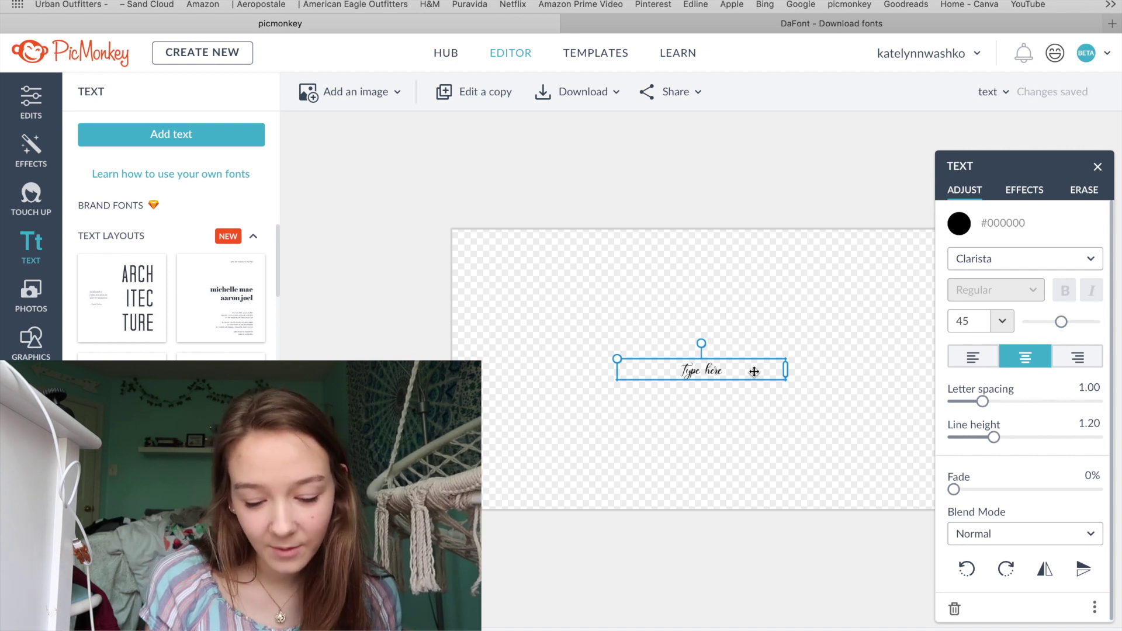
- Replace the placeholder with "ur cute boo!" in Helvetica Neue Bold Italic at size 72
{"action": "left_click", "coordinate": [1010, 263]}
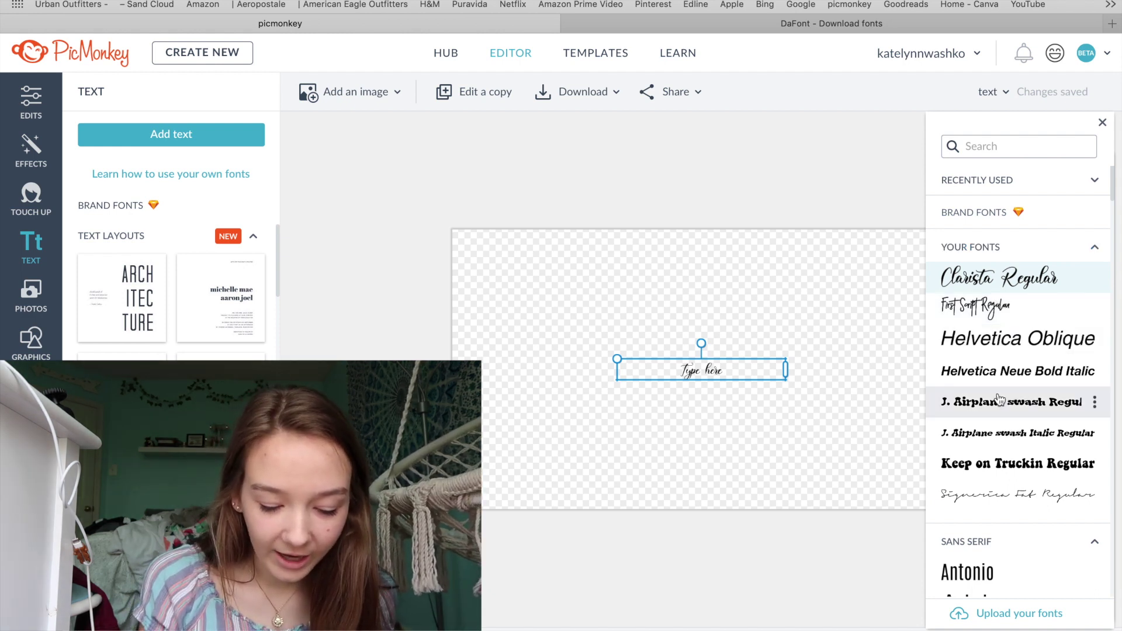
{"action": "left_click", "coordinate": [1017, 371]}
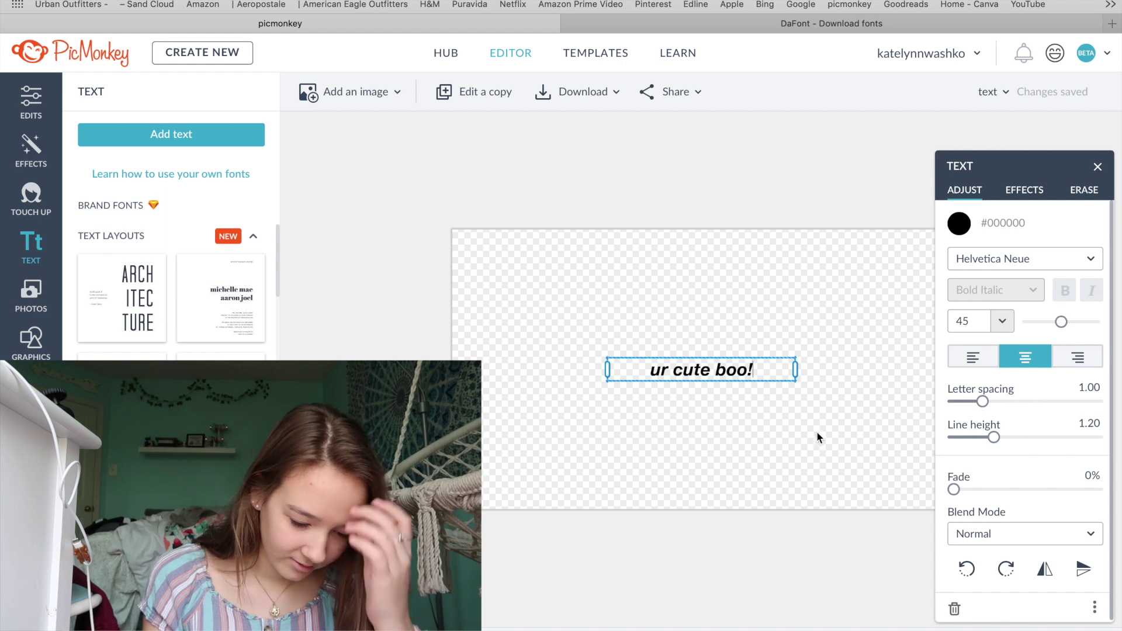
{"action": "left_click", "coordinate": [1002, 321]}
{"action": "scroll", "coordinate": [980, 404], "scroll_direction": "down", "scroll_amount": 2}
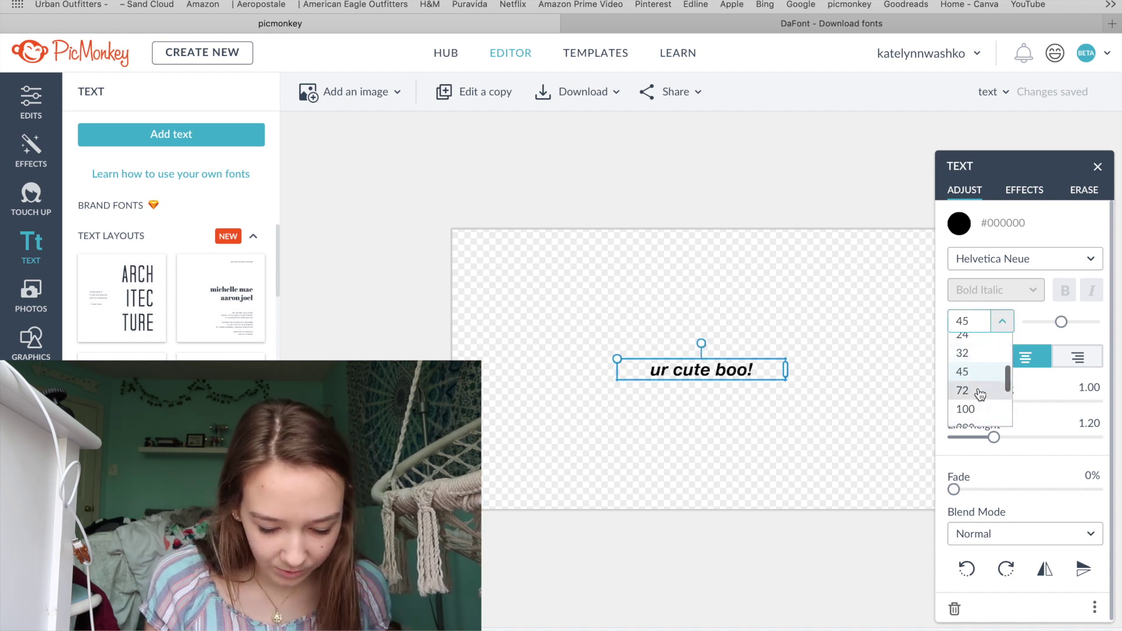
{"action": "left_click", "coordinate": [980, 392]}
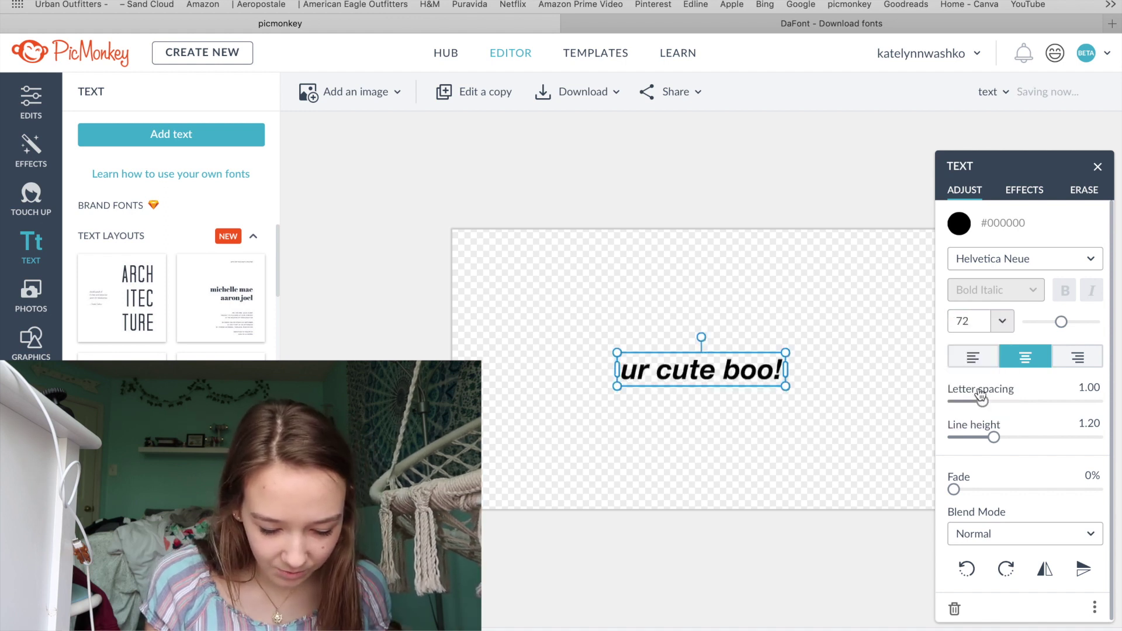
- Recolour the "ur cute boo!" text white (#FFFFFF) and download the graphic as a PNG
{"action": "left_click", "coordinate": [959, 223]}
{"action": "left_click", "coordinate": [803, 578]}
{"action": "left_click", "coordinate": [692, 453]}
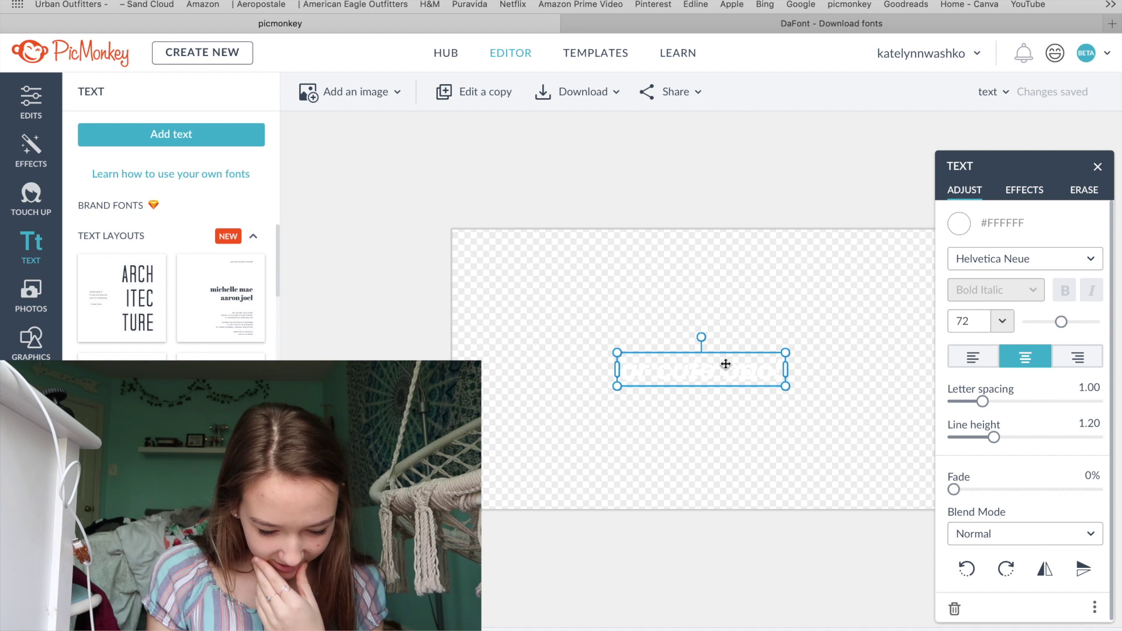
{"action": "mouse_move", "coordinate": [726, 364]}
{"action": "left_mouse_down"}
{"action": "mouse_move", "coordinate": [726, 384]}
{"action": "mouse_move", "coordinate": [728, 360]}
{"action": "left_mouse_up"}
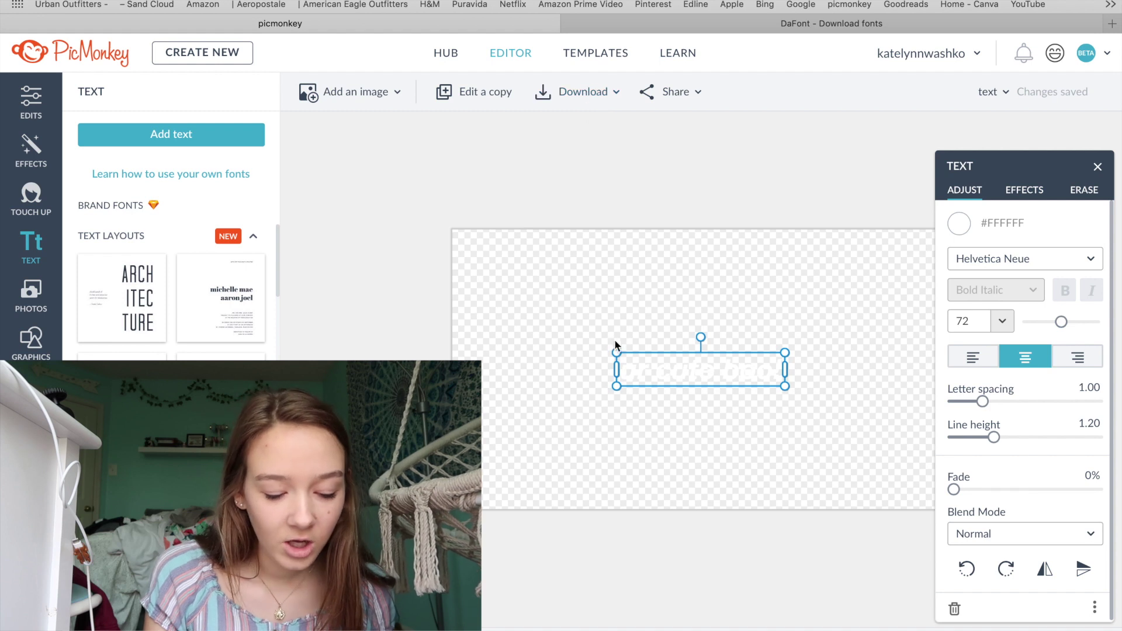
{"action": "left_click", "coordinate": [575, 93]}
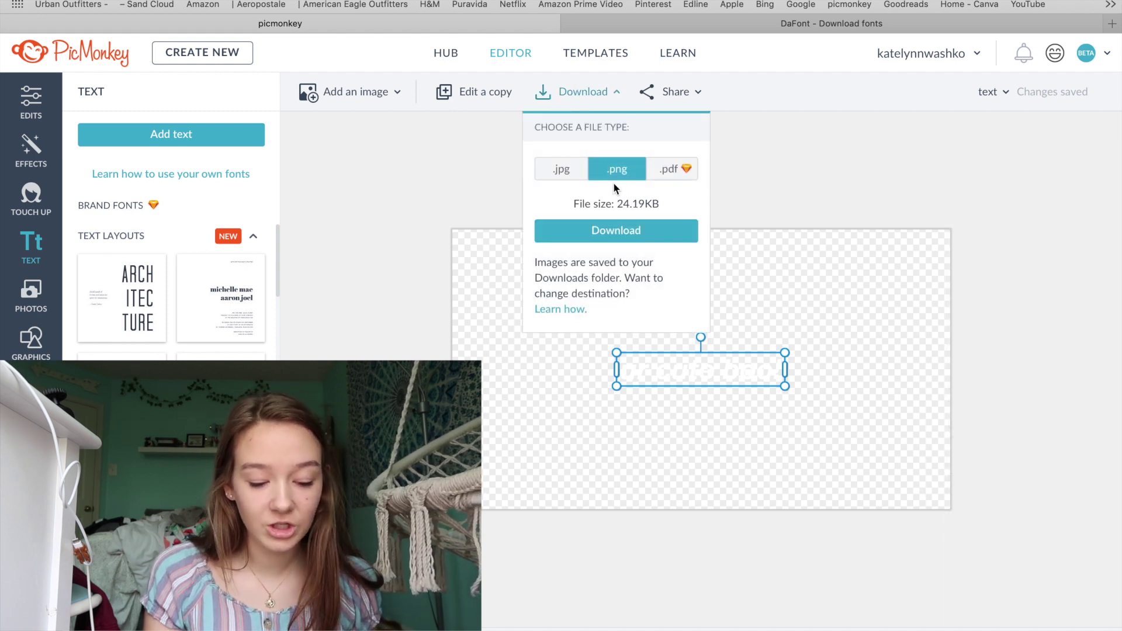
{"action": "left_click", "coordinate": [623, 227]}
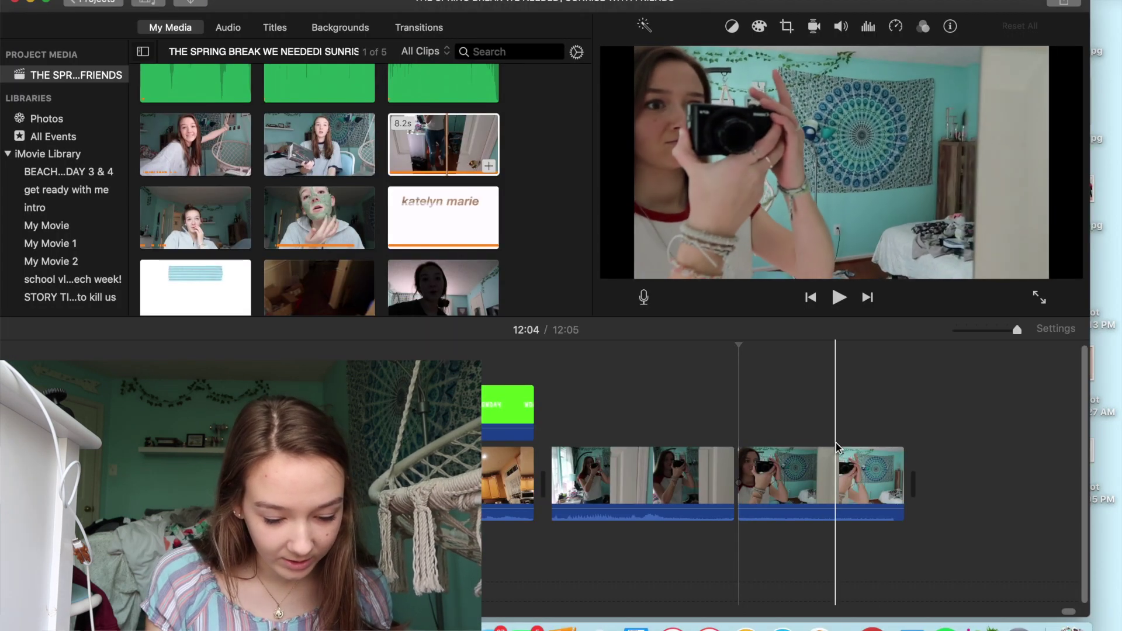
- Switch to iMovie, split the last mirror clip about halfway through and delete the part after the cut
{"action": "left_click", "coordinate": [836, 474]}
{"action": "key", "text": "super+b"}
{"action": "key", "text": "Delete"}
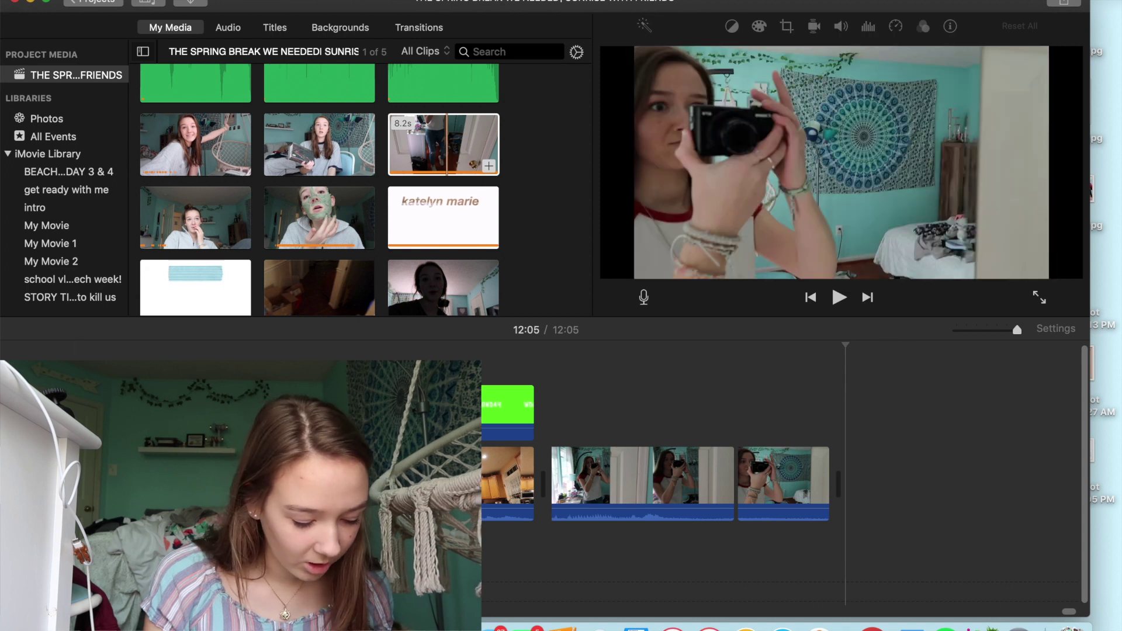
- Import text.png from Downloads, overlay it above the last mirror clip, trim it to that clip's end and play the result
{"action": "left_click", "coordinate": [235, 354]}
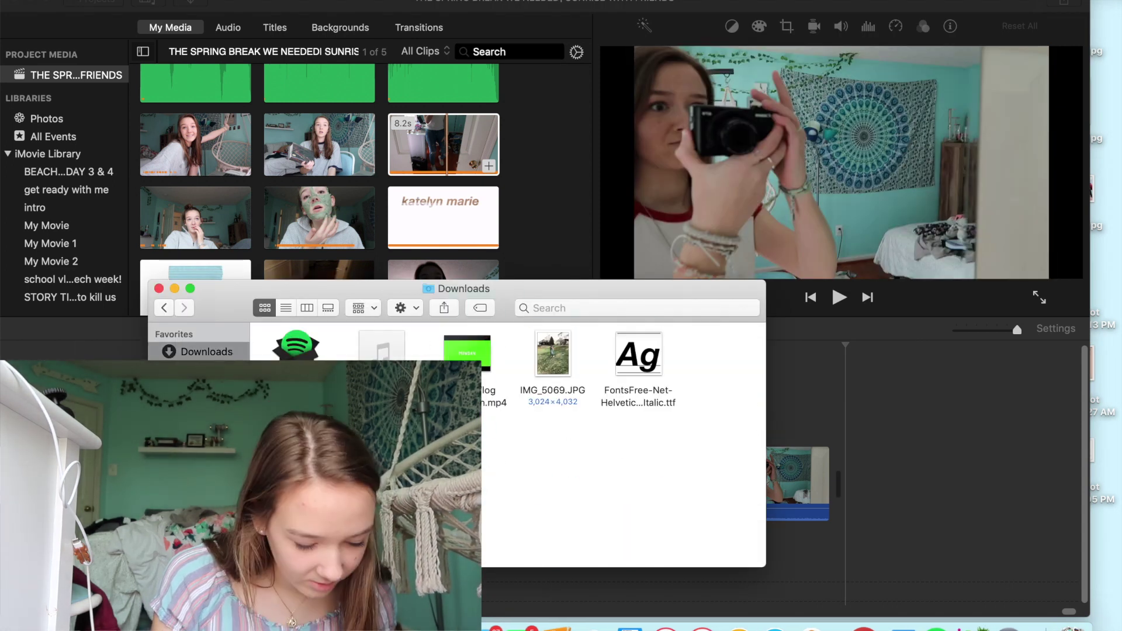
{"action": "key", "text": "super+o"}
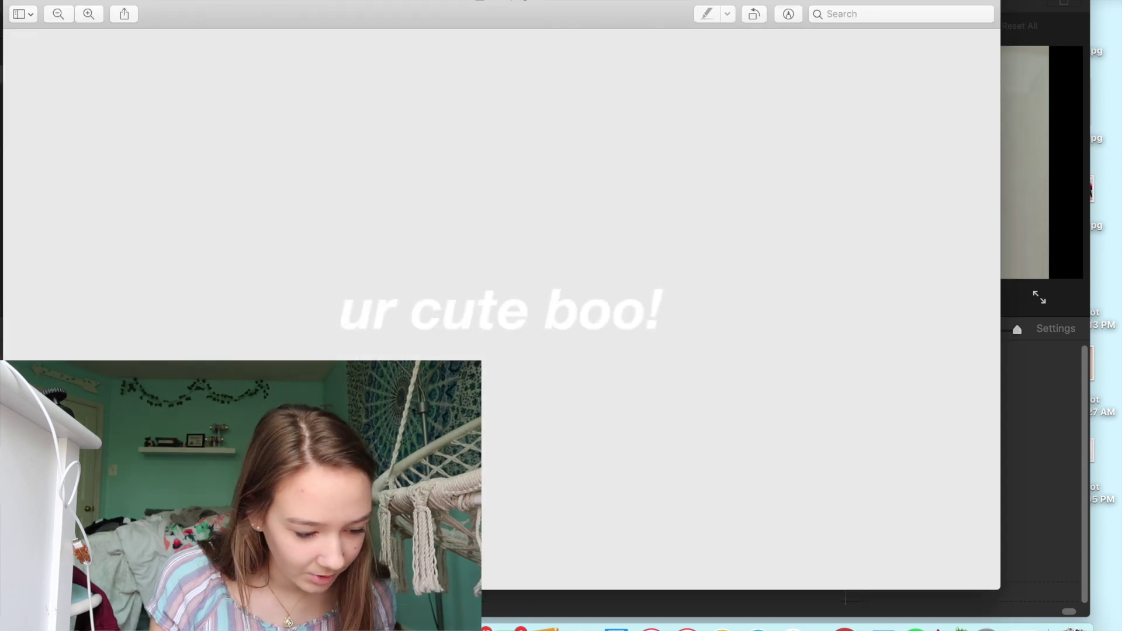
{"action": "left_click", "coordinate": [16, 3]}
{"action": "scroll", "coordinate": [476, 200], "scroll_direction": "down", "scroll_amount": 10}
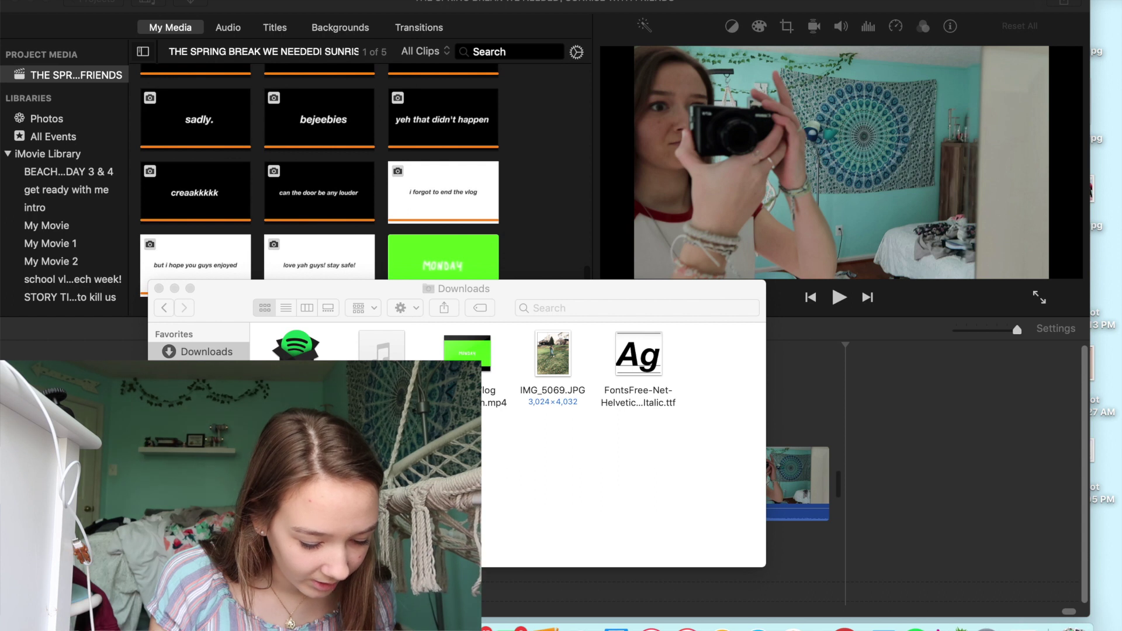
{"action": "left_click_drag", "start_coordinate": [381, 444], "coordinate": [842, 409]}
{"action": "left_click", "coordinate": [847, 412]}
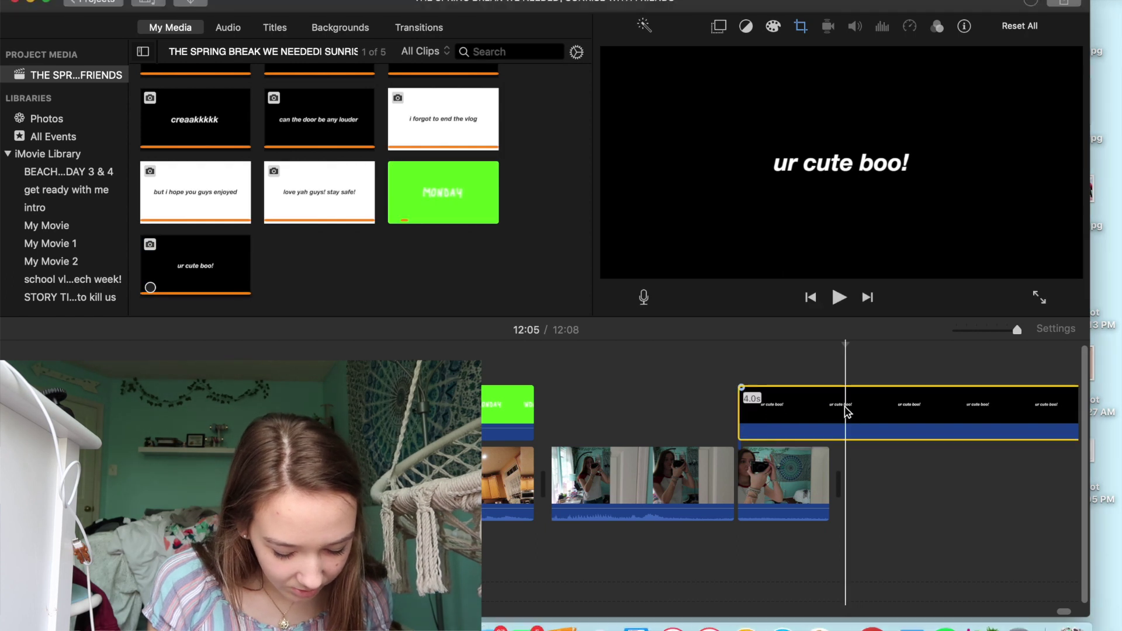
{"action": "key", "text": "alt+slash"}
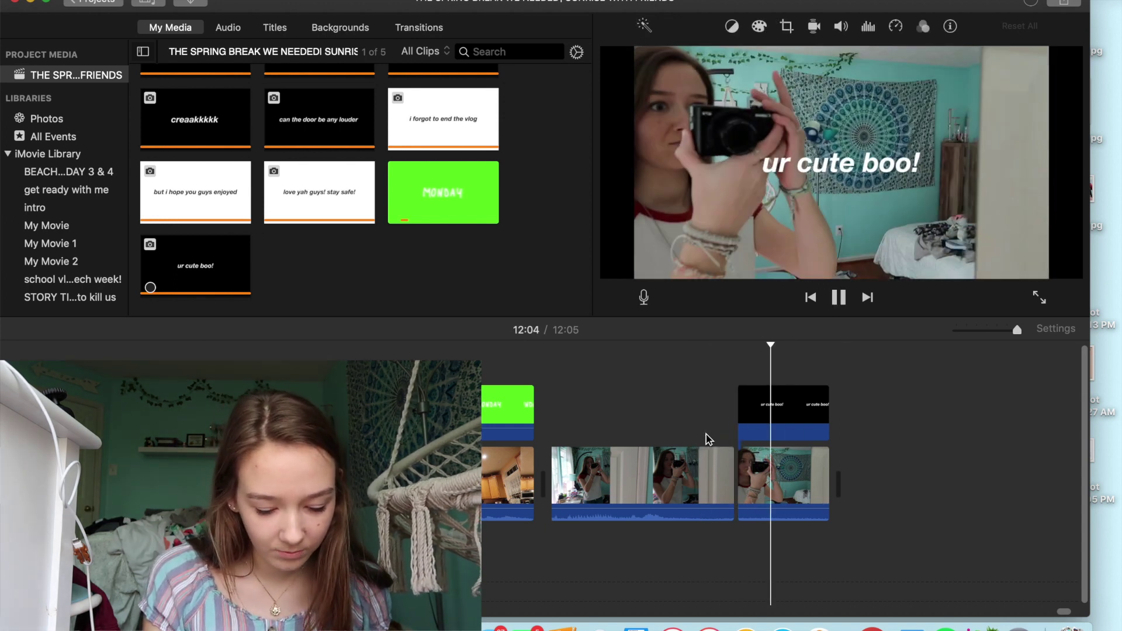
{"action": "key", "text": "space"}
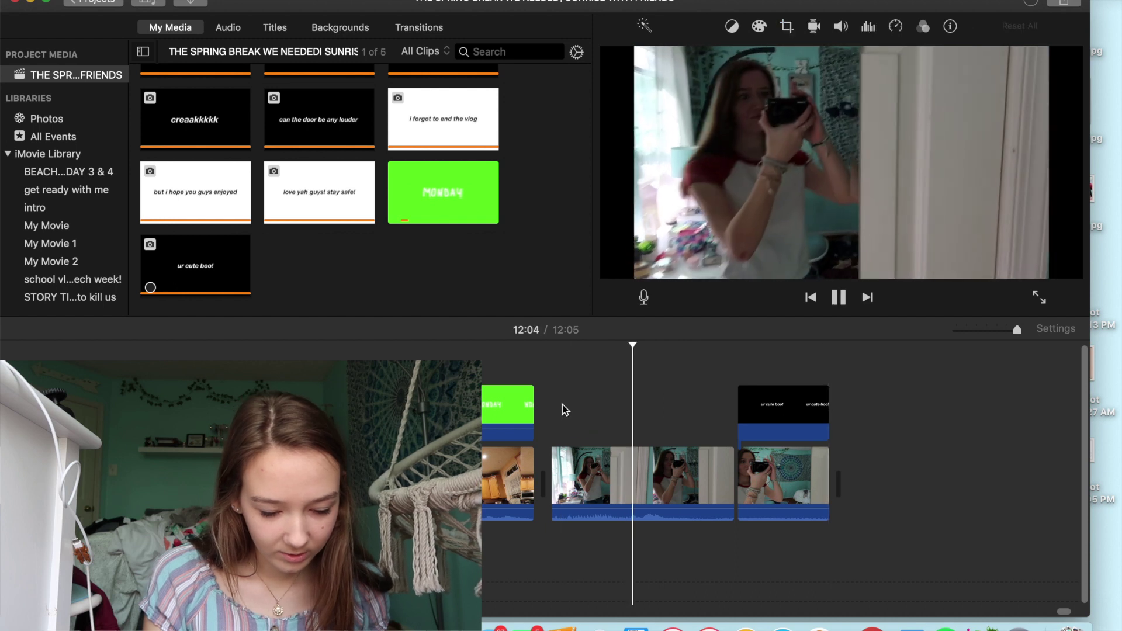
- Set the "ur cute boo!" overlay's crop style to Fit and its overlay mode to Picture in Picture
{"action": "left_click", "coordinate": [793, 408]}
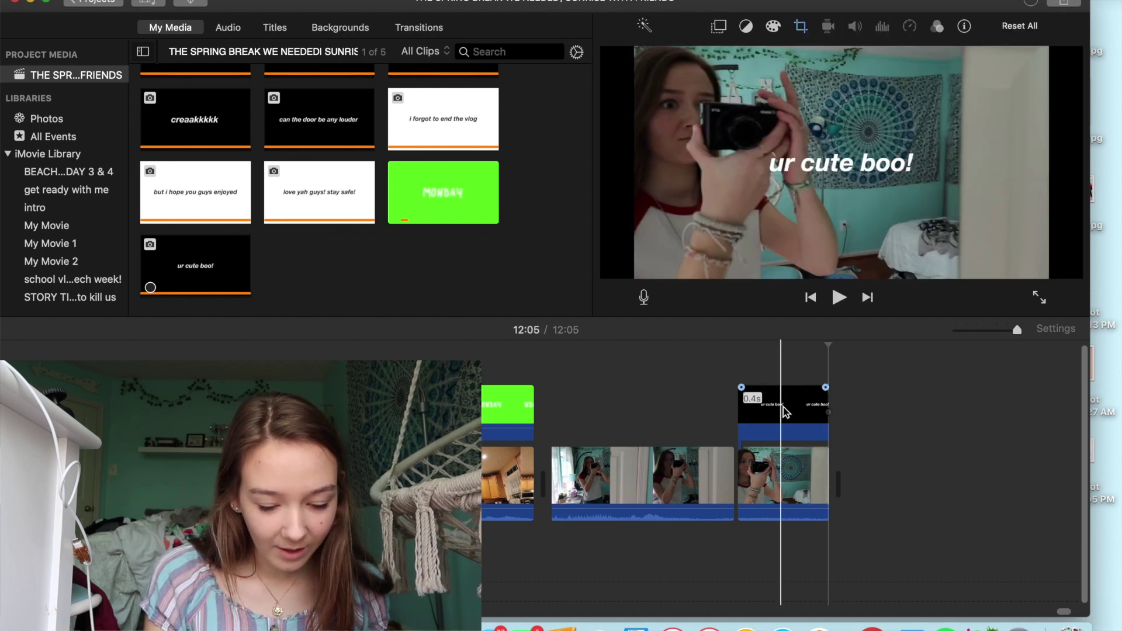
{"action": "left_click", "coordinate": [799, 24]}
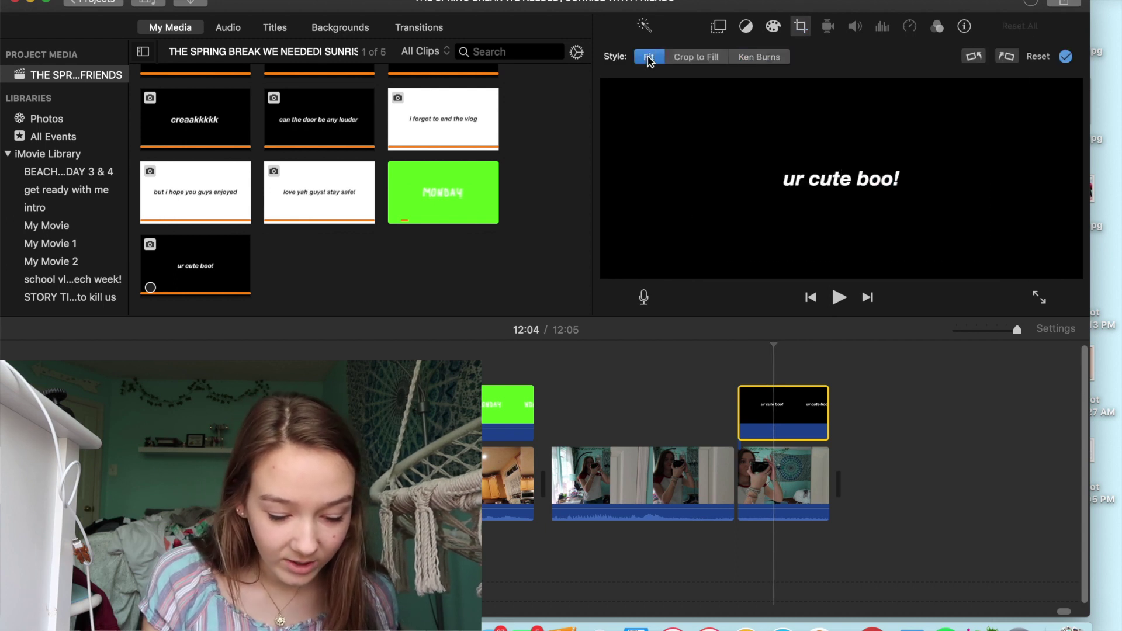
{"action": "left_click", "coordinate": [720, 27]}
{"action": "left_click", "coordinate": [701, 55]}
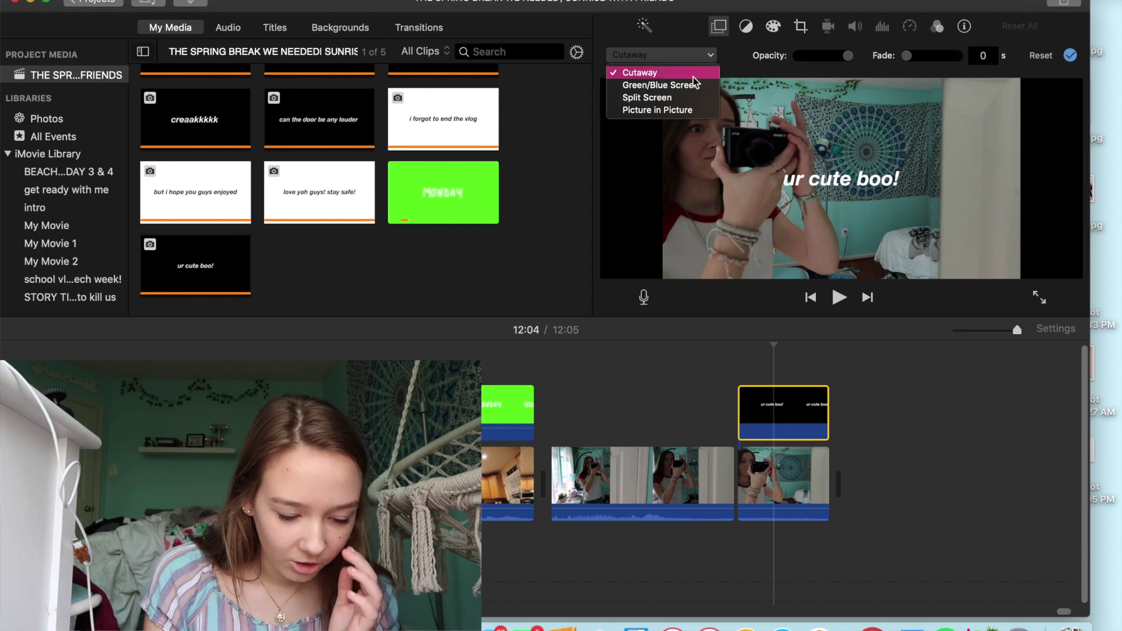
{"action": "left_click", "coordinate": [685, 110]}
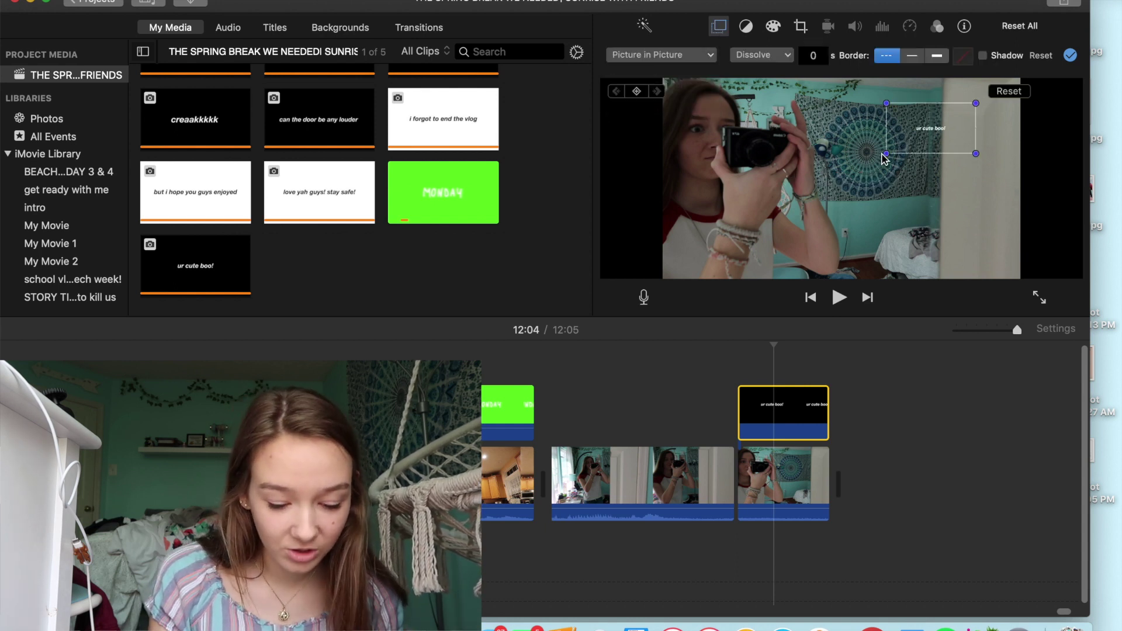
- Enlarge the "ur cute boo!" overlay, place its text over the top of the wall tapestry and play the section
{"action": "left_click_drag", "start_coordinate": [887, 153], "coordinate": [653, 326]}
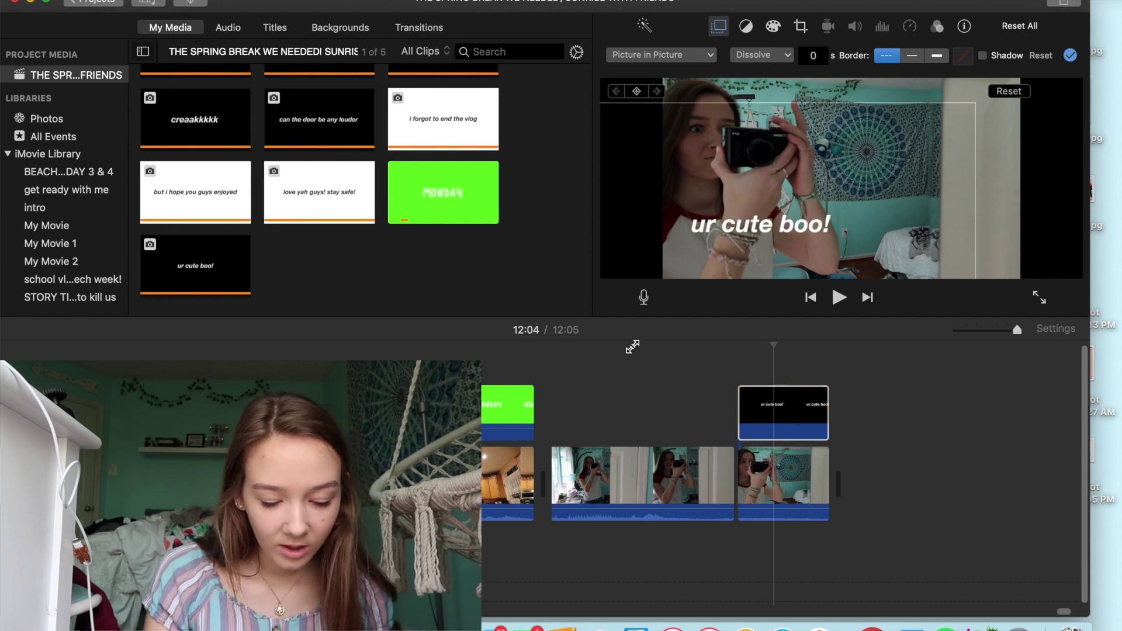
{"action": "left_click_drag", "start_coordinate": [621, 364], "coordinate": [623, 365]}
{"action": "left_click_drag", "start_coordinate": [763, 232], "coordinate": [932, 128]}
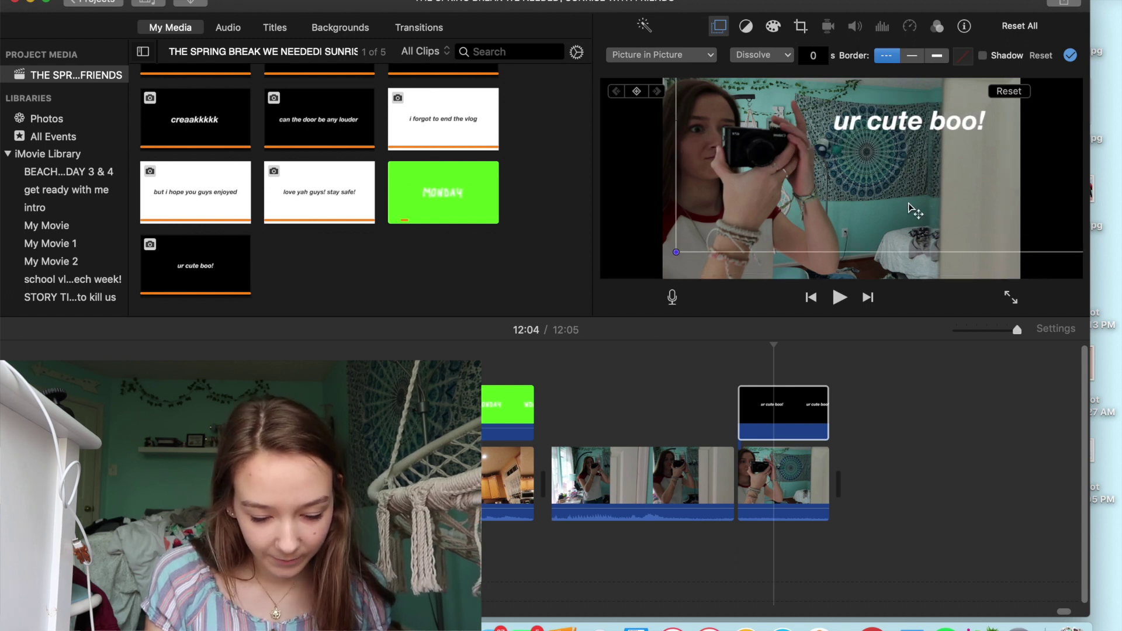
{"action": "left_click", "coordinate": [729, 401]}
{"action": "key", "text": "space"}
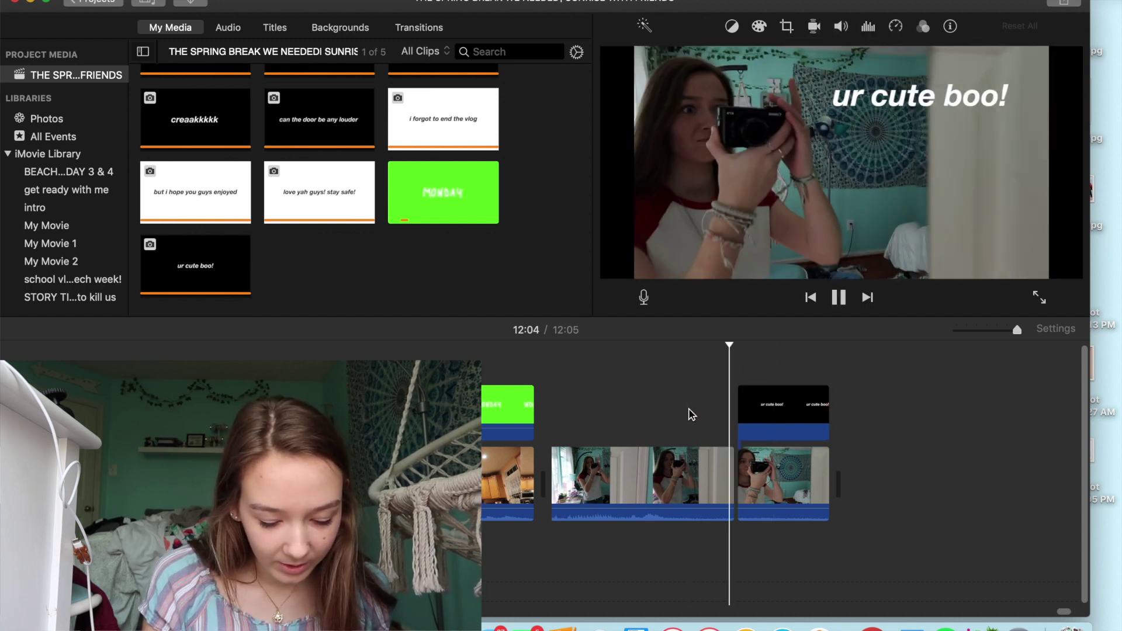
- Trim the start of the "ur cute boo!" overlay so it begins slightly after the clip beneath, and play it back
{"action": "left_click", "coordinate": [773, 412]}
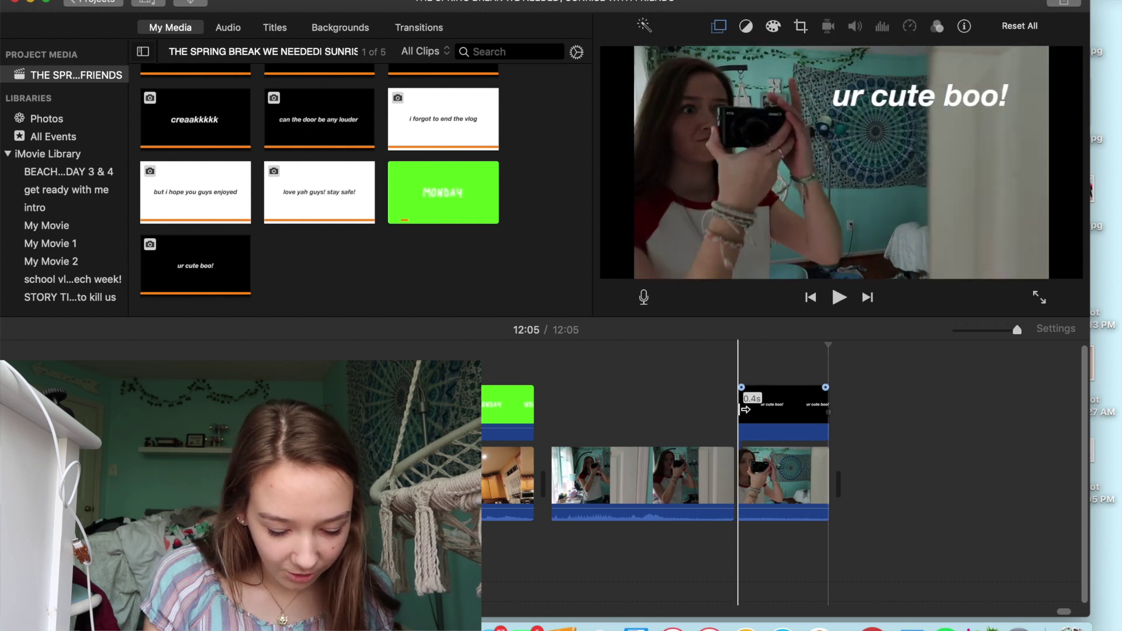
{"action": "left_click_drag", "start_coordinate": [741, 410], "coordinate": [756, 410]}
{"action": "left_click", "coordinate": [685, 431]}
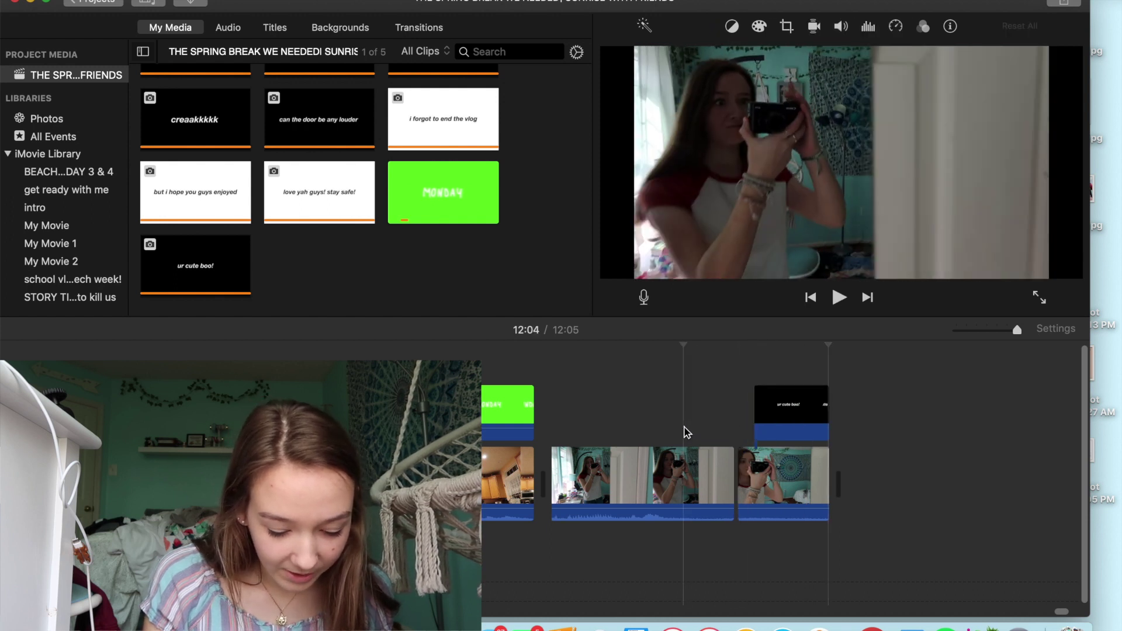
{"action": "key", "text": "space"}
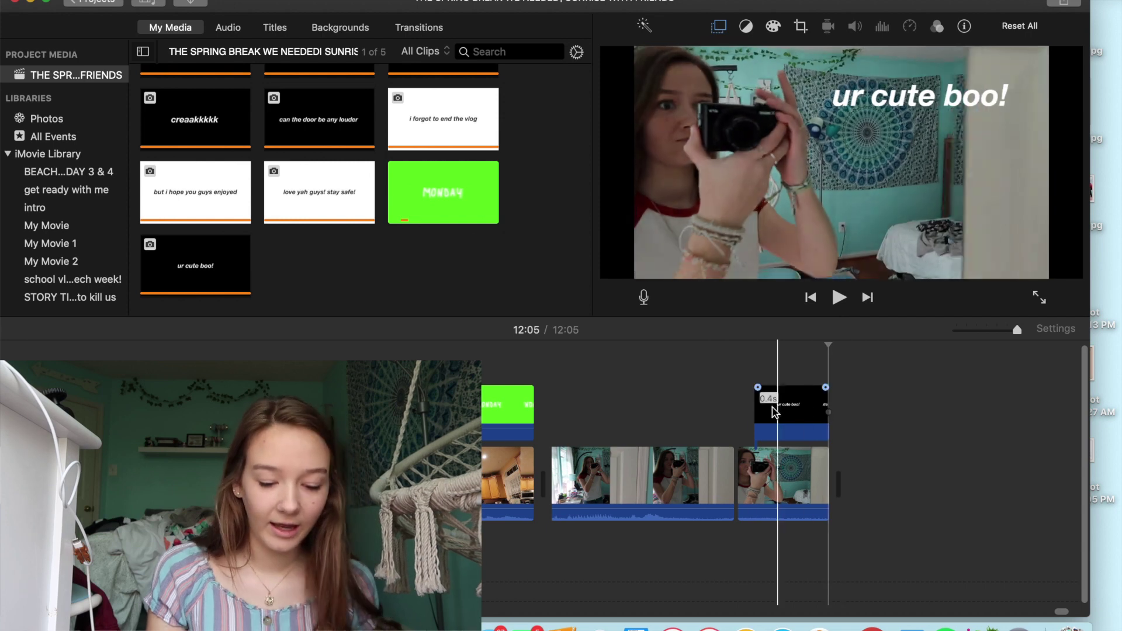
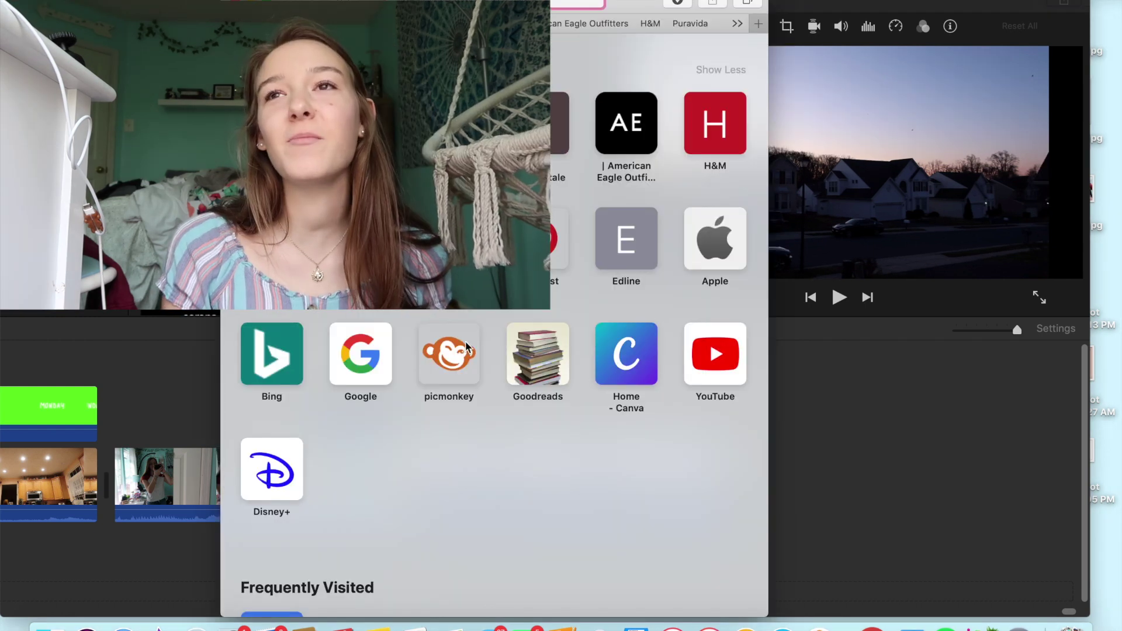
- Switch to PicMonkey in the browser, open a blank transparent design and add the Solid Circle graphic found by searching "ci"
{"action": "left_click", "coordinate": [466, 346]}
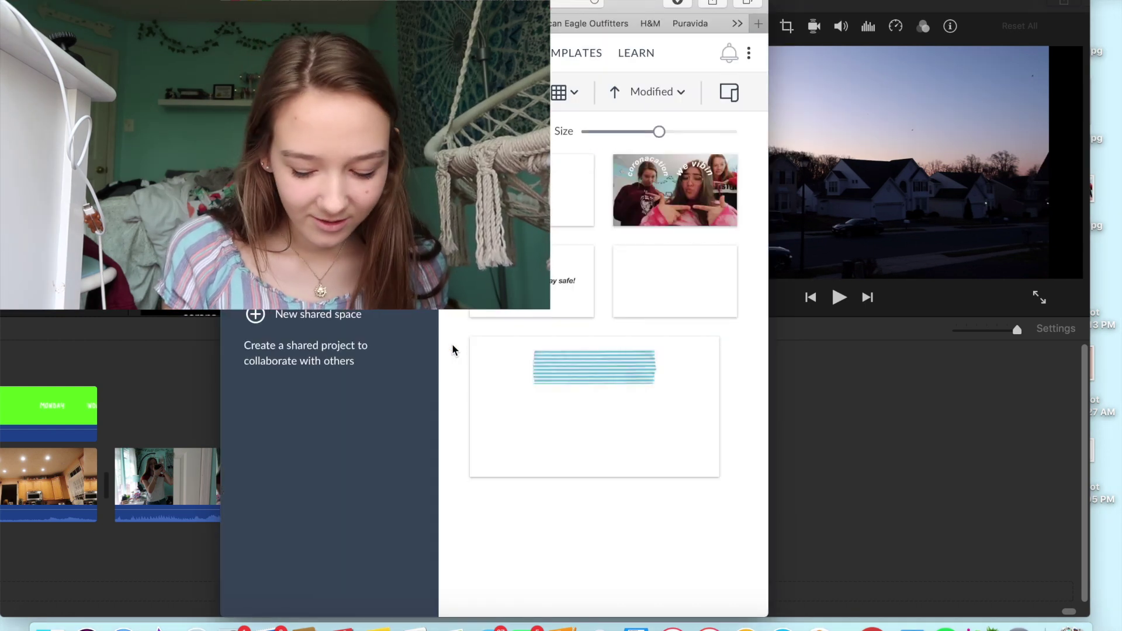
{"action": "left_click", "coordinate": [631, 265]}
{"action": "left_click", "coordinate": [573, 591]}
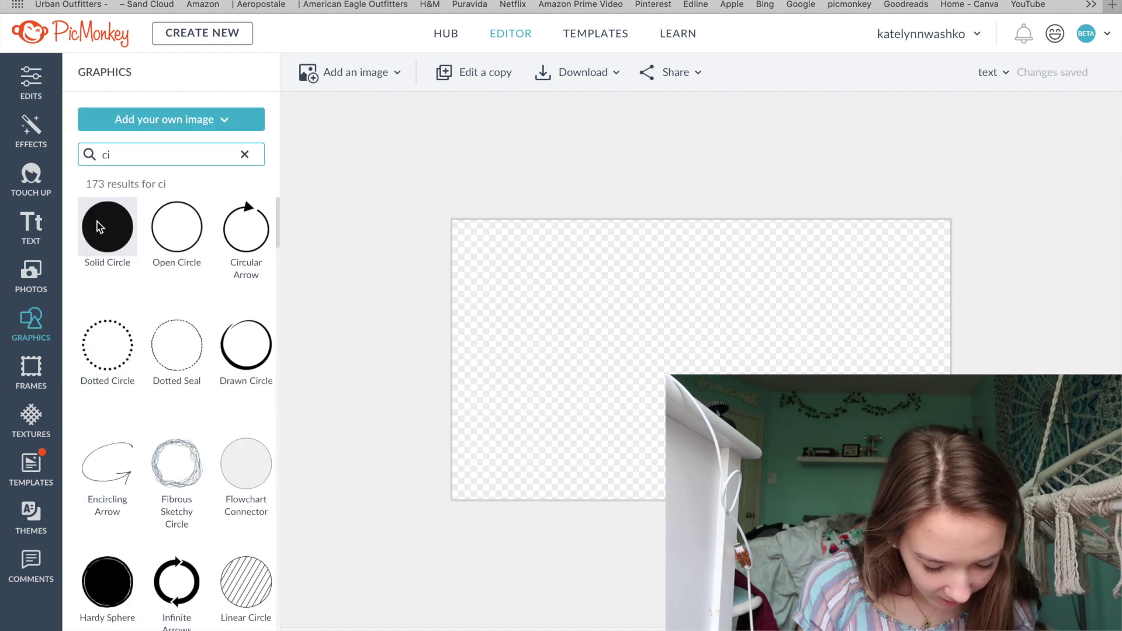
{"action": "left_click", "coordinate": [99, 223]}
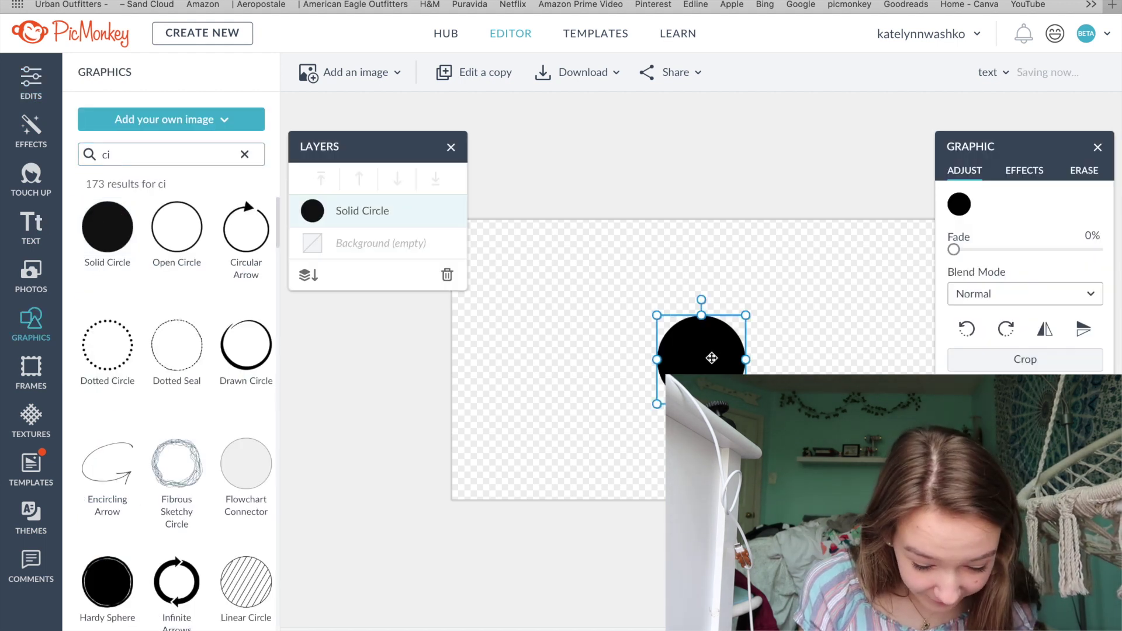
- Recolour the solid circle mint green (#94cebc) and deselect it
{"action": "left_click", "coordinate": [964, 204]}
{"action": "left_click_drag", "start_coordinate": [864, 325], "coordinate": [812, 299]}
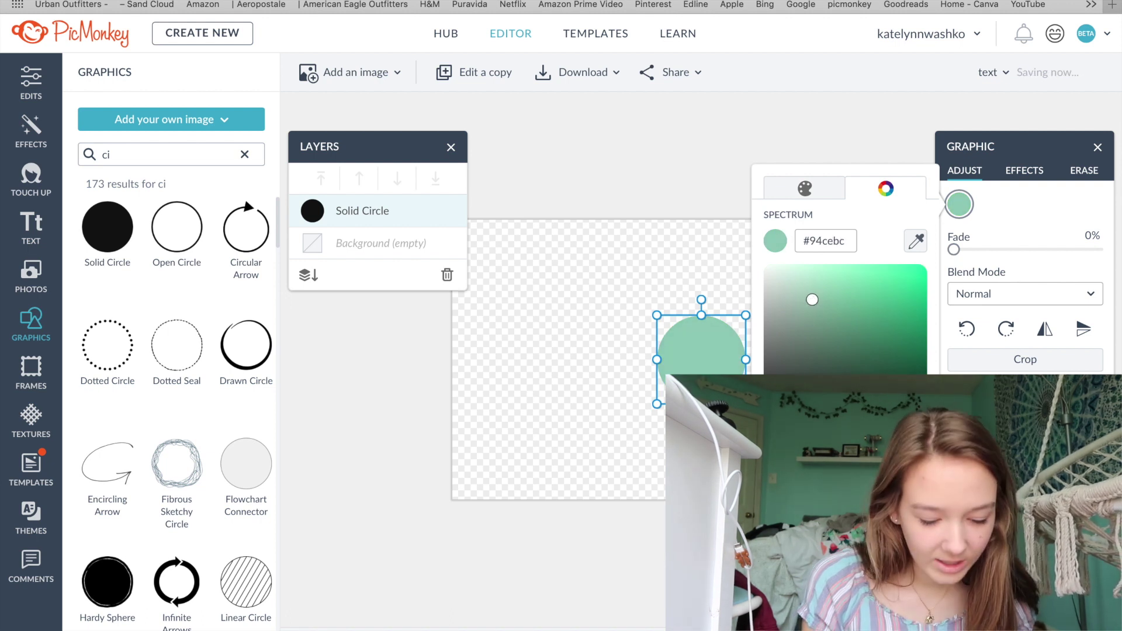
{"action": "left_click", "coordinate": [760, 351]}
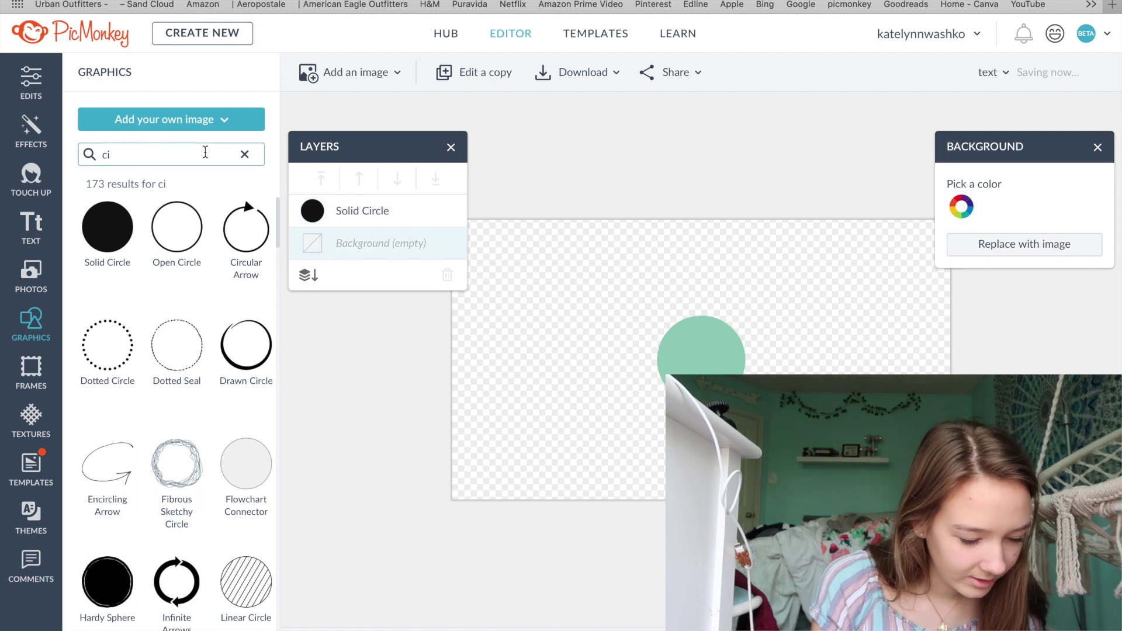
- Add a white bold italic "1" centred on the green circle and download the graphic as a PNG
{"action": "left_click", "coordinate": [31, 227]}
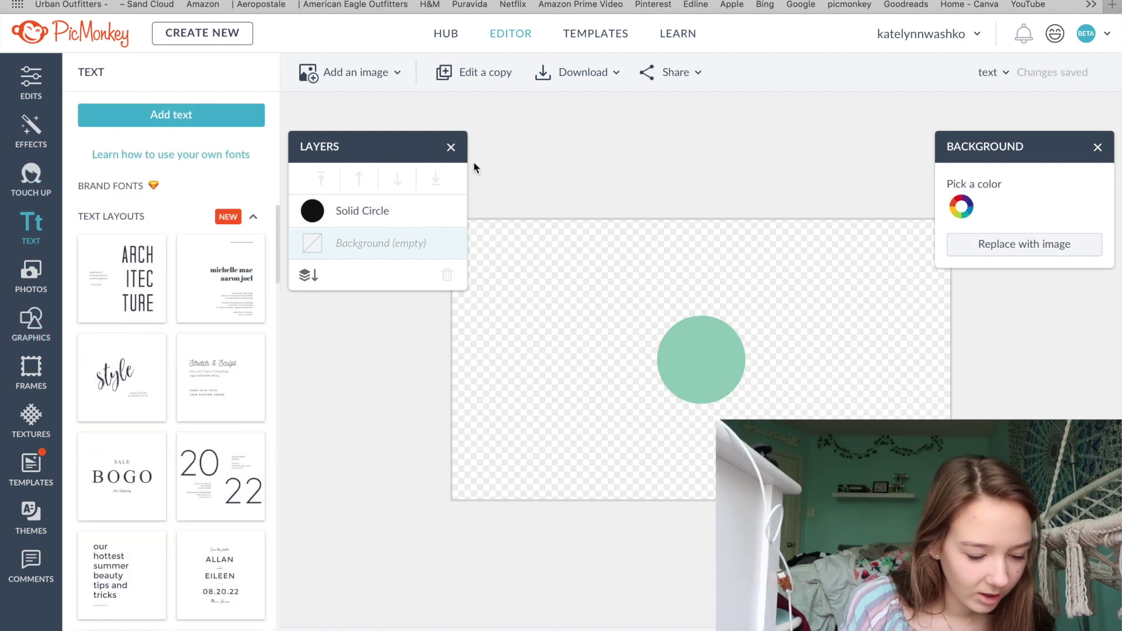
{"action": "left_click", "coordinate": [451, 148]}
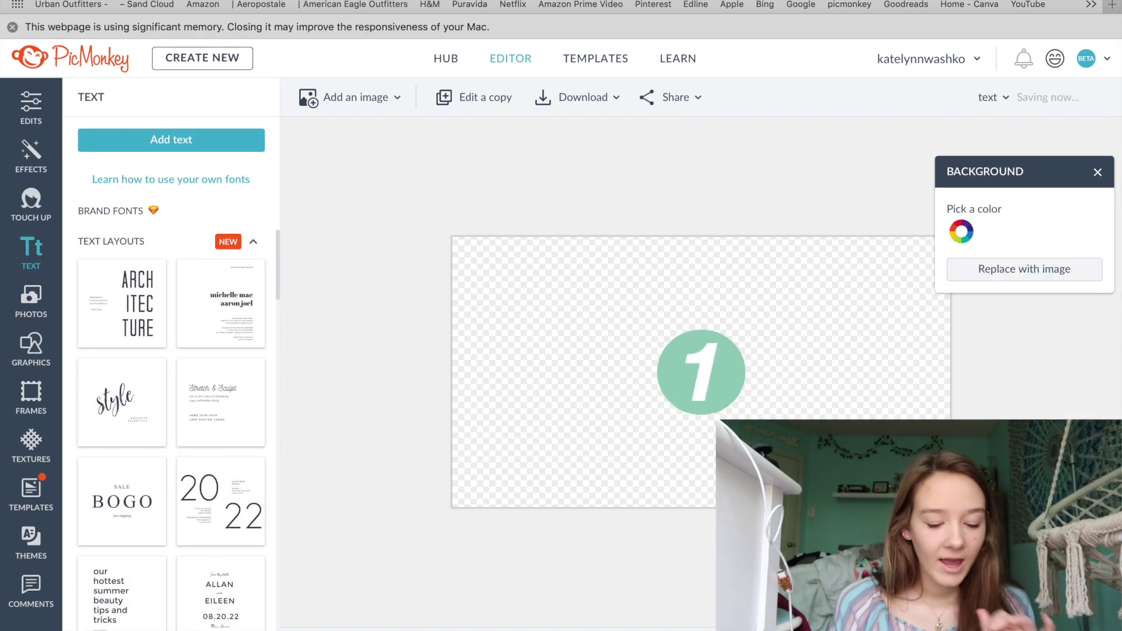
{"action": "left_click", "coordinate": [585, 98]}
{"action": "left_click", "coordinate": [618, 234]}
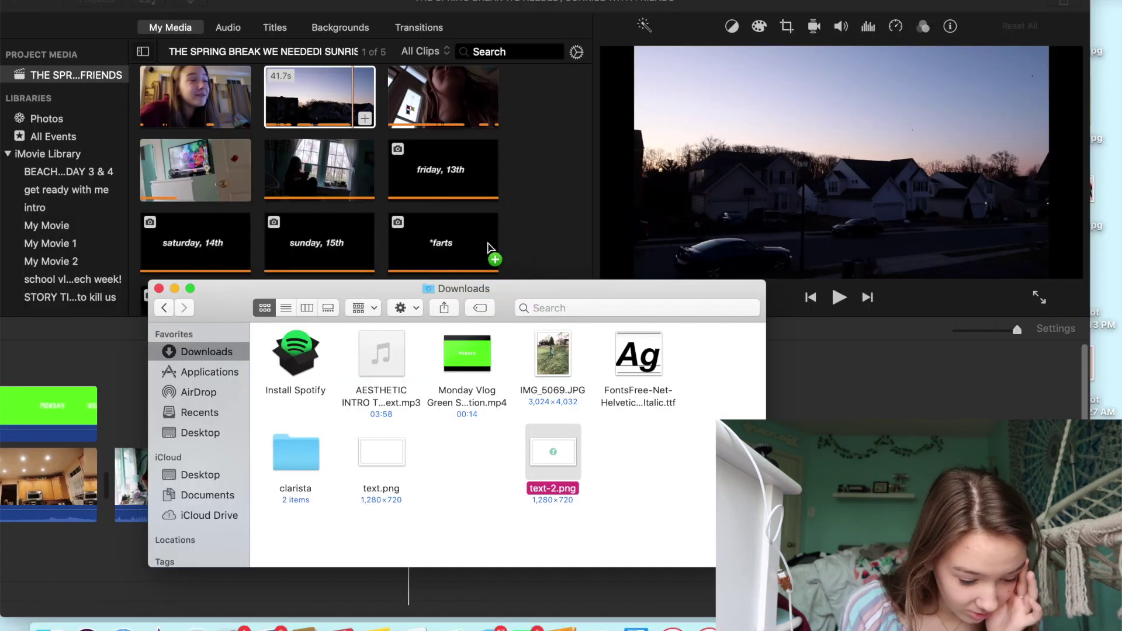
- Import text-2.png from Downloads into the iMovie project and overlay it above the sunset clip near its start
{"action": "left_click_drag", "start_coordinate": [490, 248], "coordinate": [489, 248]}
{"action": "left_click", "coordinate": [158, 288]}
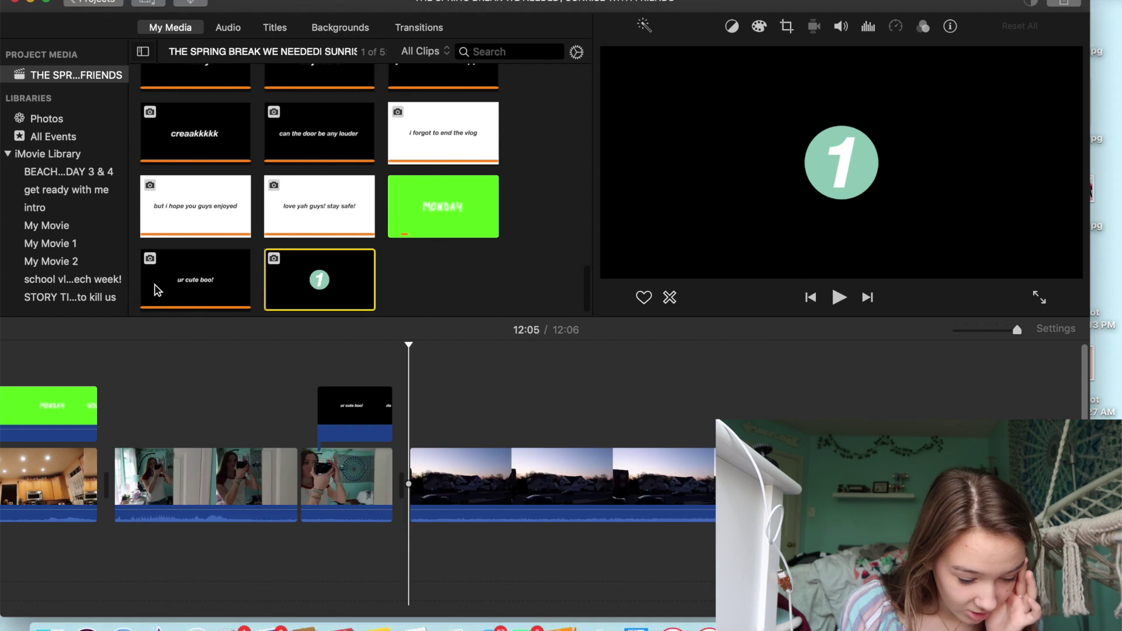
{"action": "left_click_drag", "start_coordinate": [318, 286], "coordinate": [426, 410]}
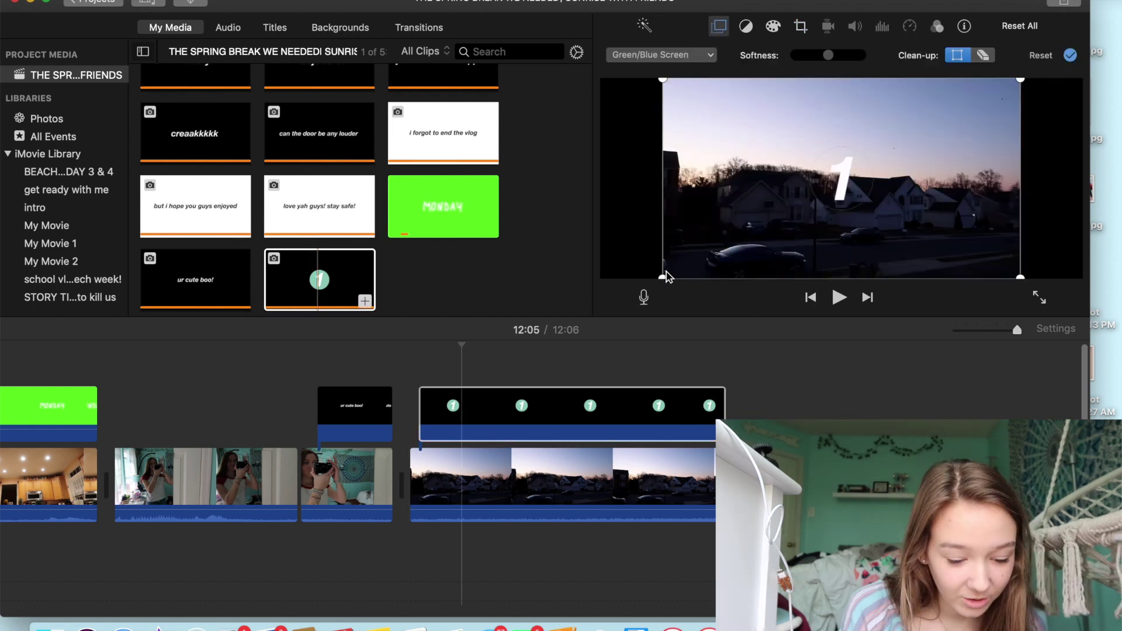
- Set the numbered-circle overlay to Picture in Picture, enlarge it and place the circle in the lower-left area of the sunset clip
{"action": "left_click", "coordinate": [678, 54]}
{"action": "left_click", "coordinate": [666, 108]}
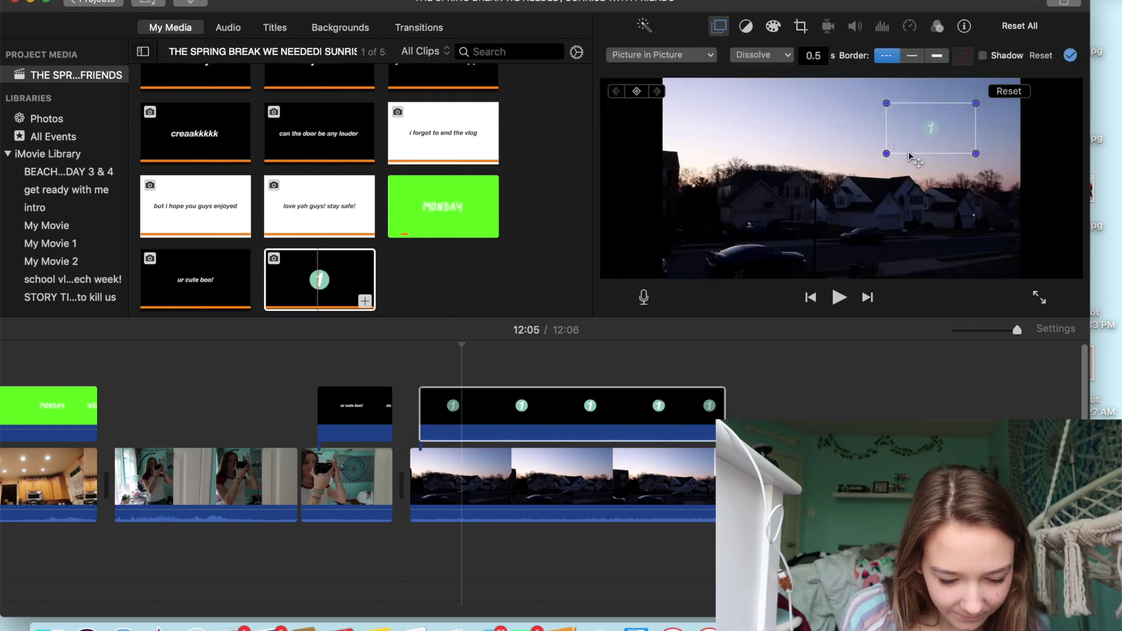
{"action": "left_click_drag", "start_coordinate": [790, 232], "coordinate": [608, 347]}
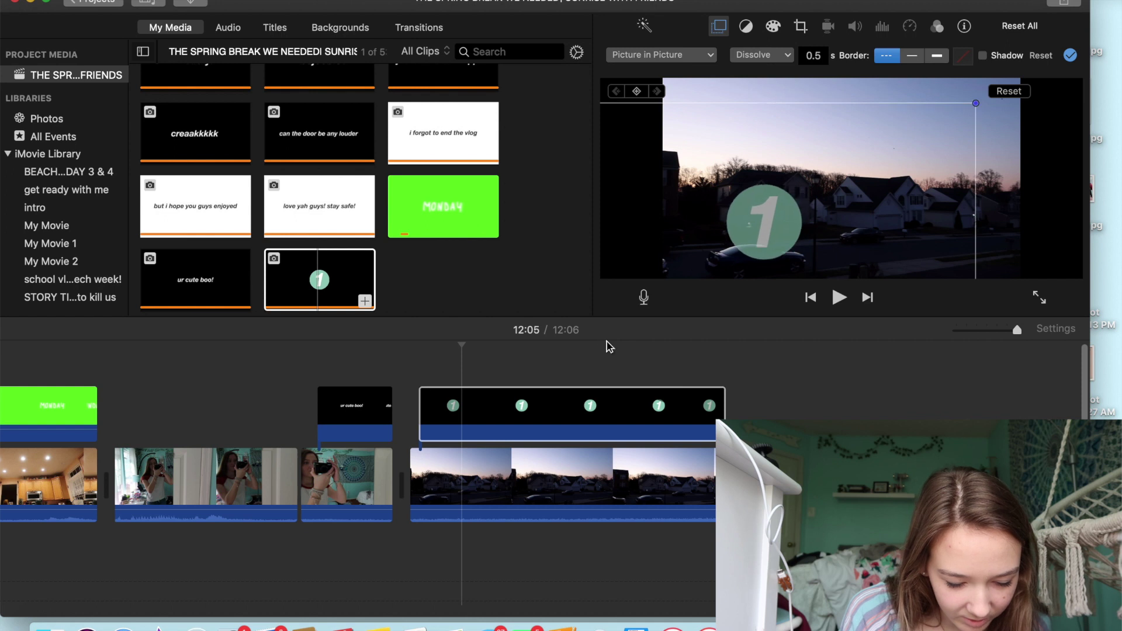
{"action": "mouse_move", "coordinate": [743, 230]}
{"action": "left_mouse_down"}
{"action": "mouse_move", "coordinate": [724, 235]}
{"action": "mouse_move", "coordinate": [731, 223]}
{"action": "left_mouse_up"}
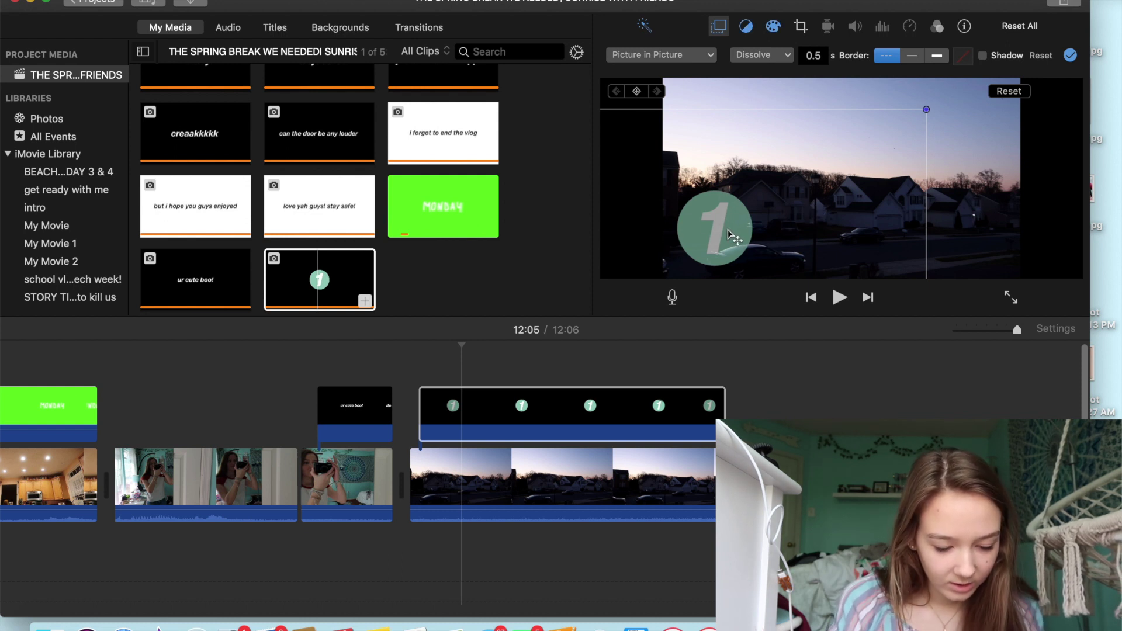
- Add a position keyframe to the numbered-circle overlay on the sunset clip and move the circle toward the frame's left side
{"action": "left_click", "coordinate": [639, 92]}
{"action": "left_click_drag", "start_coordinate": [712, 226], "coordinate": [638, 247]}
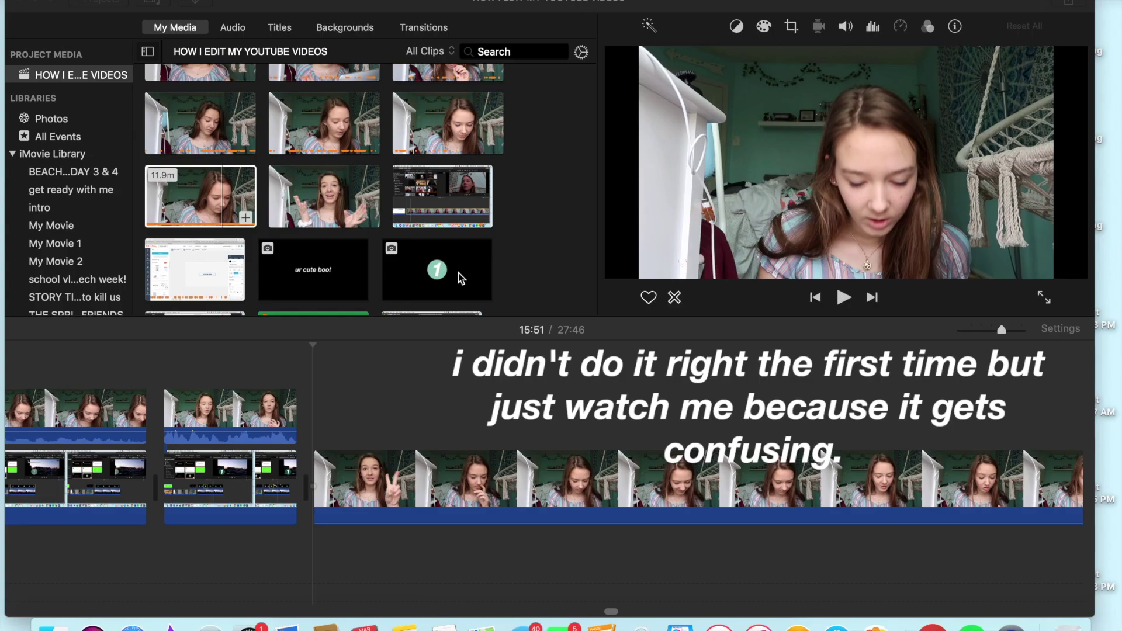
- In the HOW I EDIT MY YOUTUBE VIDEOS project, overlay the numbered circle at the talking clip's start as a 13.5 s Picture in Picture
{"action": "left_click_drag", "start_coordinate": [462, 279], "coordinate": [320, 415]}
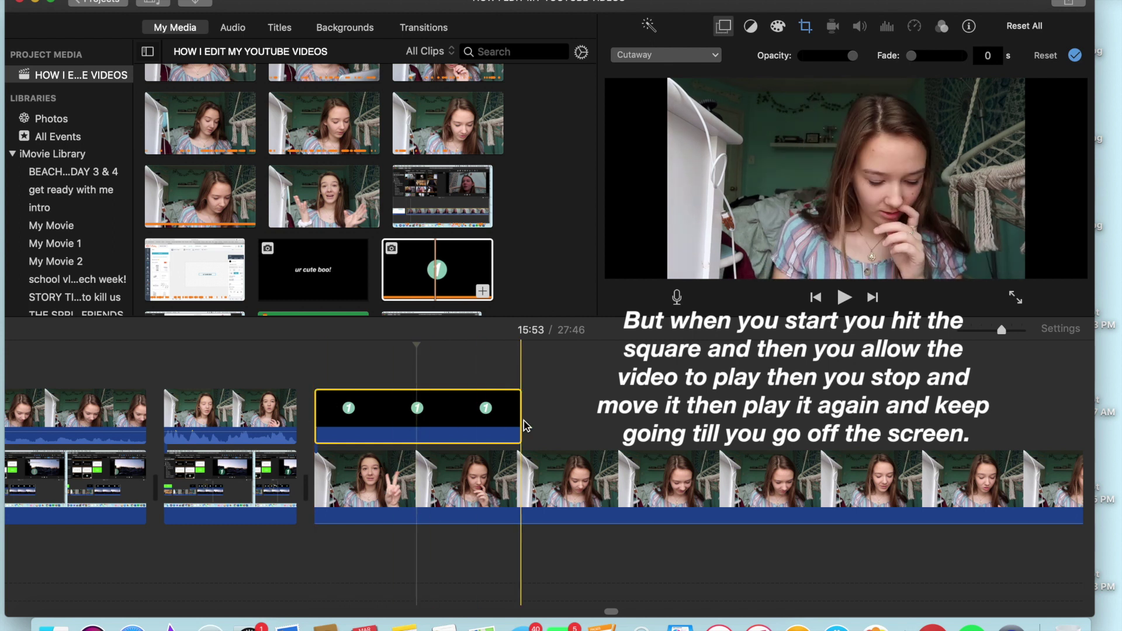
{"action": "left_click_drag", "start_coordinate": [520, 420], "coordinate": [1014, 419]}
{"action": "left_click", "coordinate": [416, 409]}
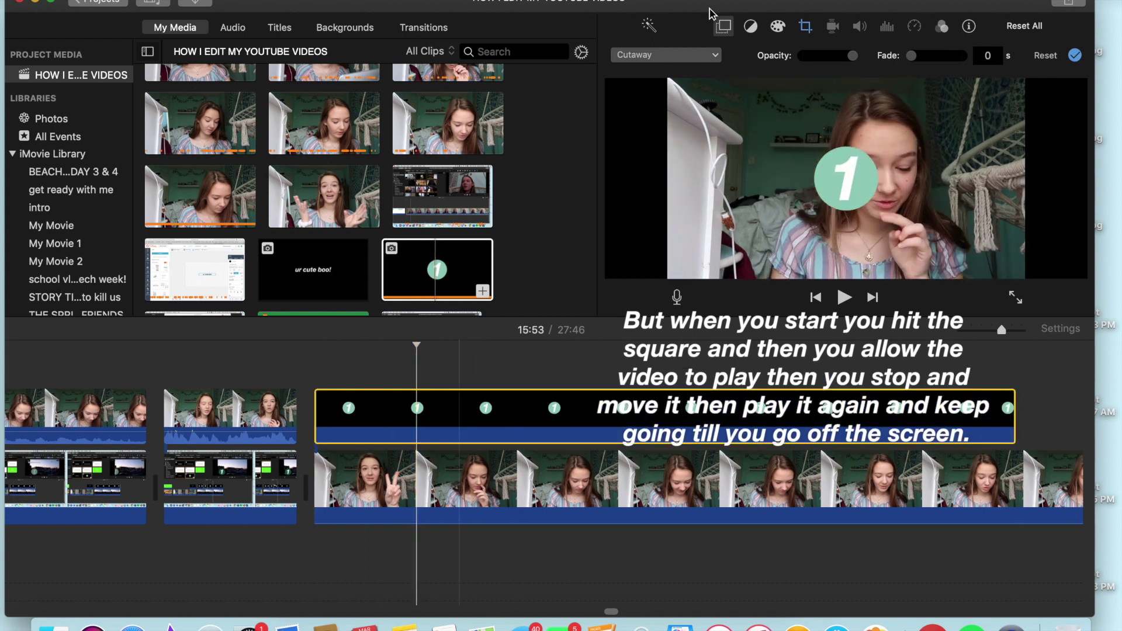
{"action": "left_click", "coordinate": [666, 55]}
{"action": "left_click", "coordinate": [649, 92]}
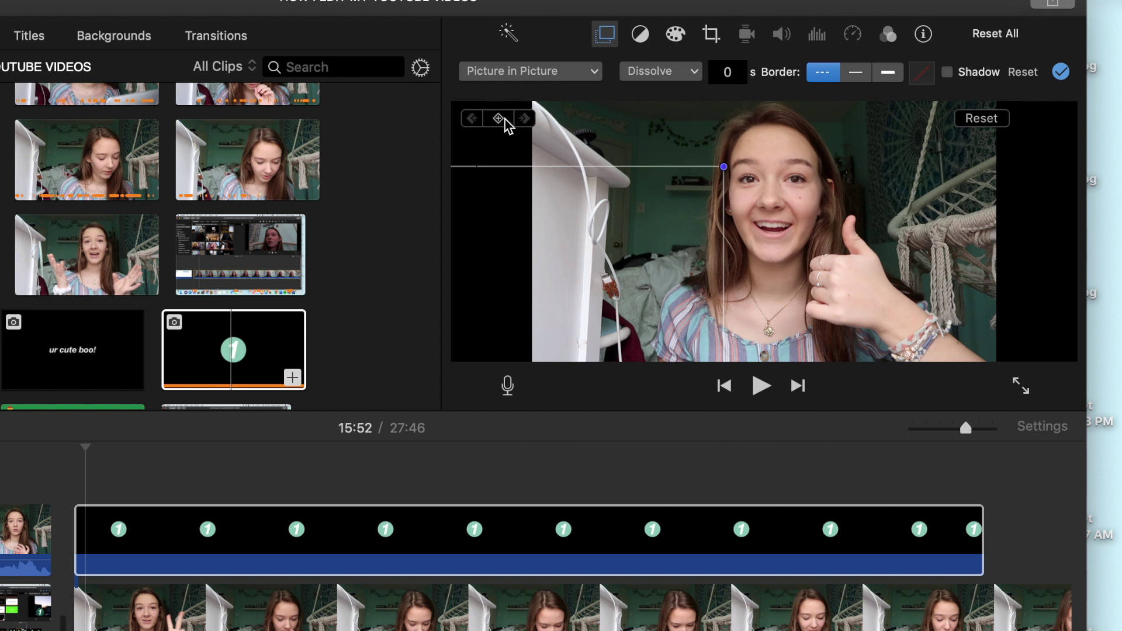
- Play from the overlay's start to 15:53 and move the off-frame circle into the lower-left area of the frame
{"action": "left_click", "coordinate": [74, 478]}
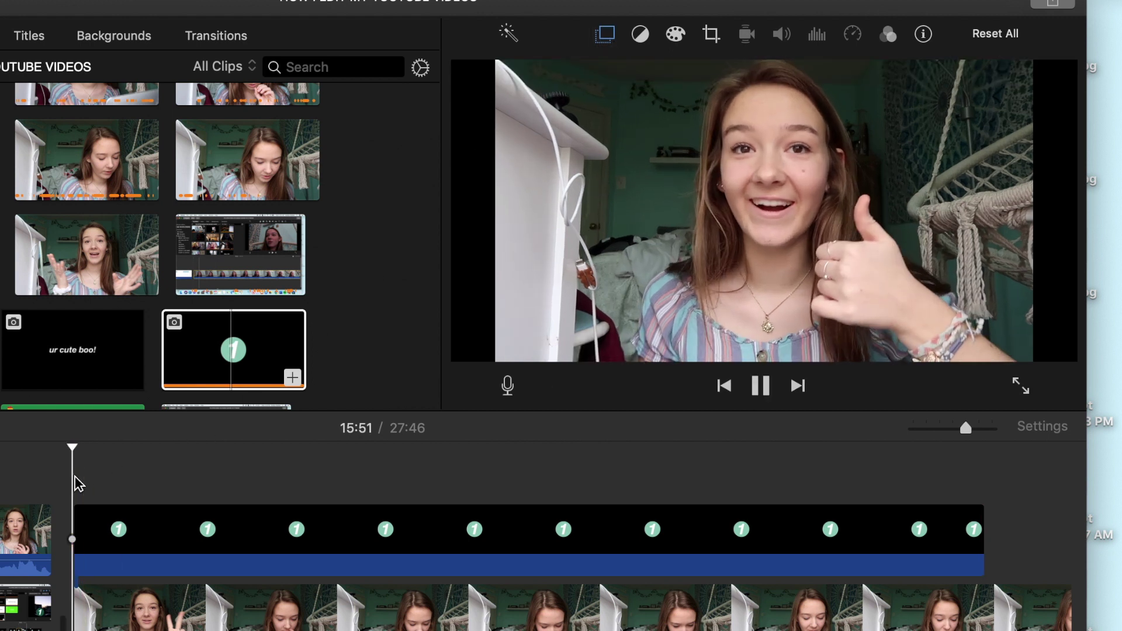
{"action": "key", "text": "space"}
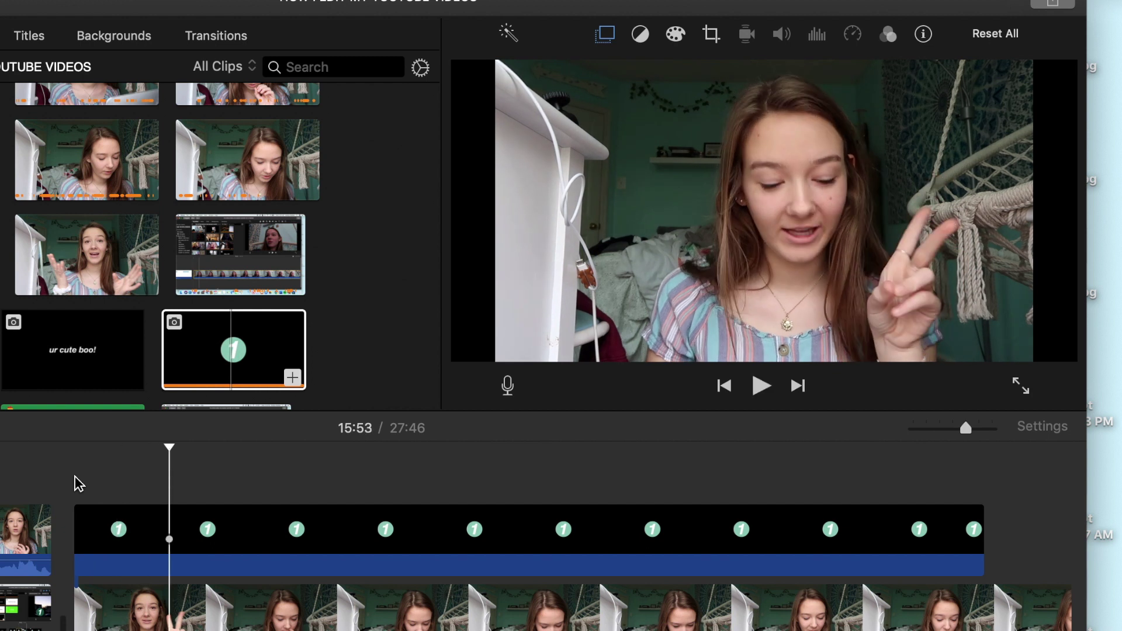
{"action": "left_click", "coordinate": [170, 522]}
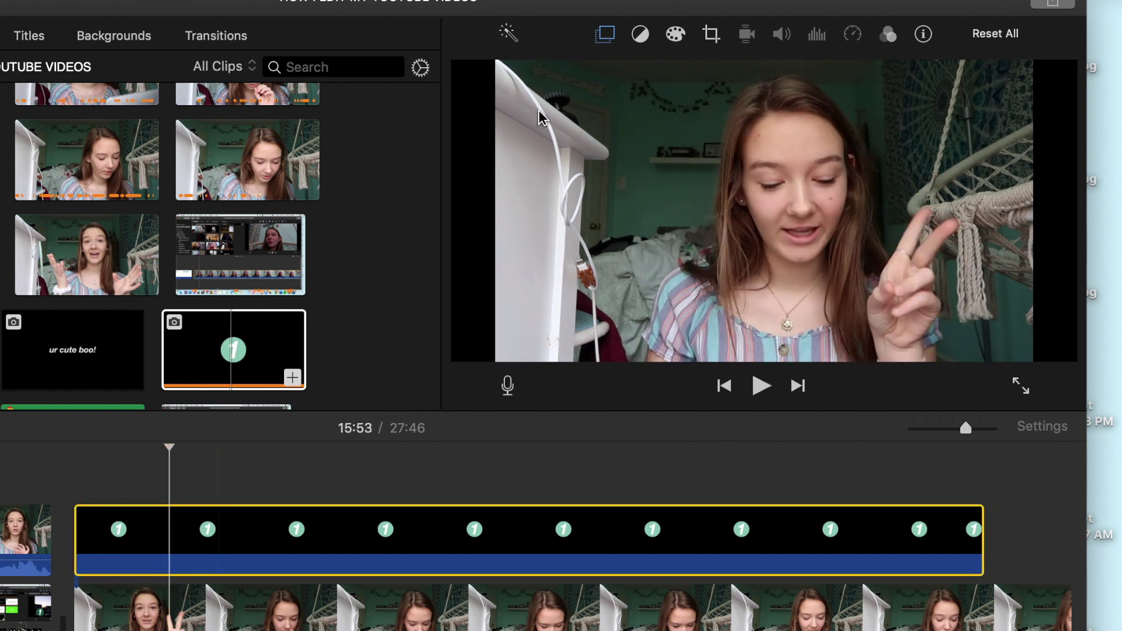
{"action": "left_click", "coordinate": [614, 35]}
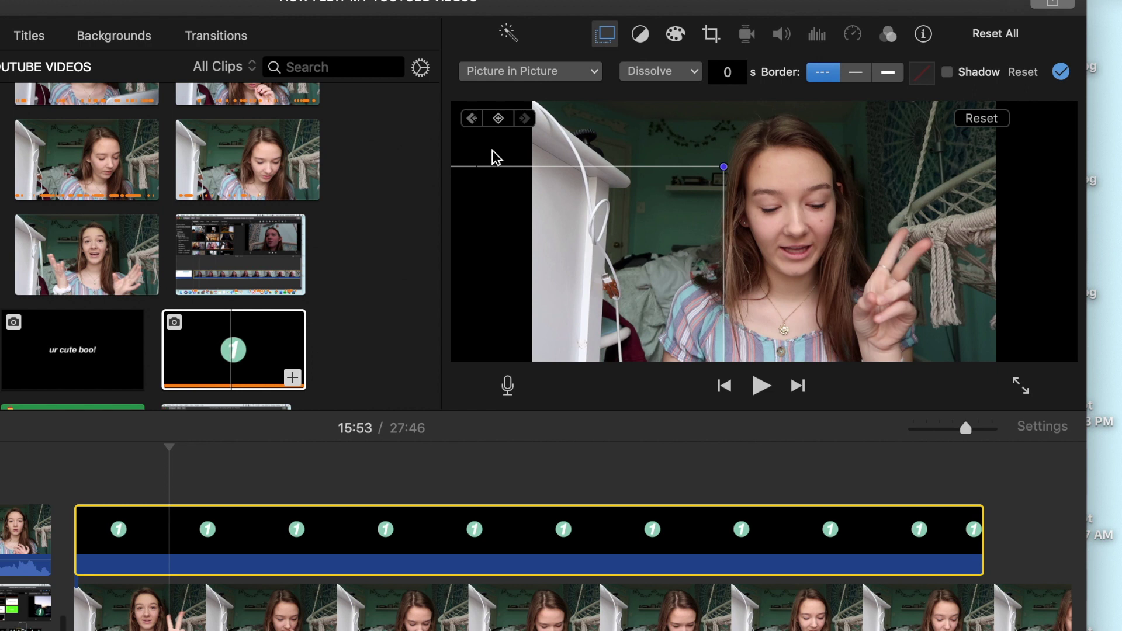
{"action": "left_click_drag", "start_coordinate": [558, 287], "coordinate": [665, 283]}
- Raise the circle slightly at 15:54, and shift it down and to the right at 15:56
{"action": "left_click", "coordinate": [175, 517]}
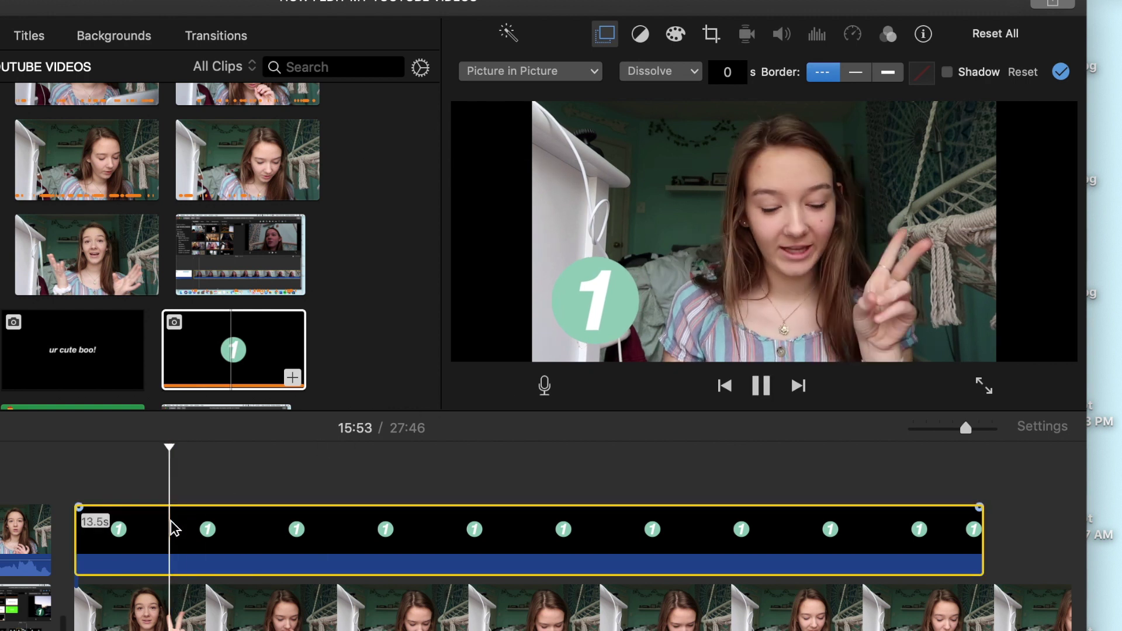
{"action": "key", "text": "space"}
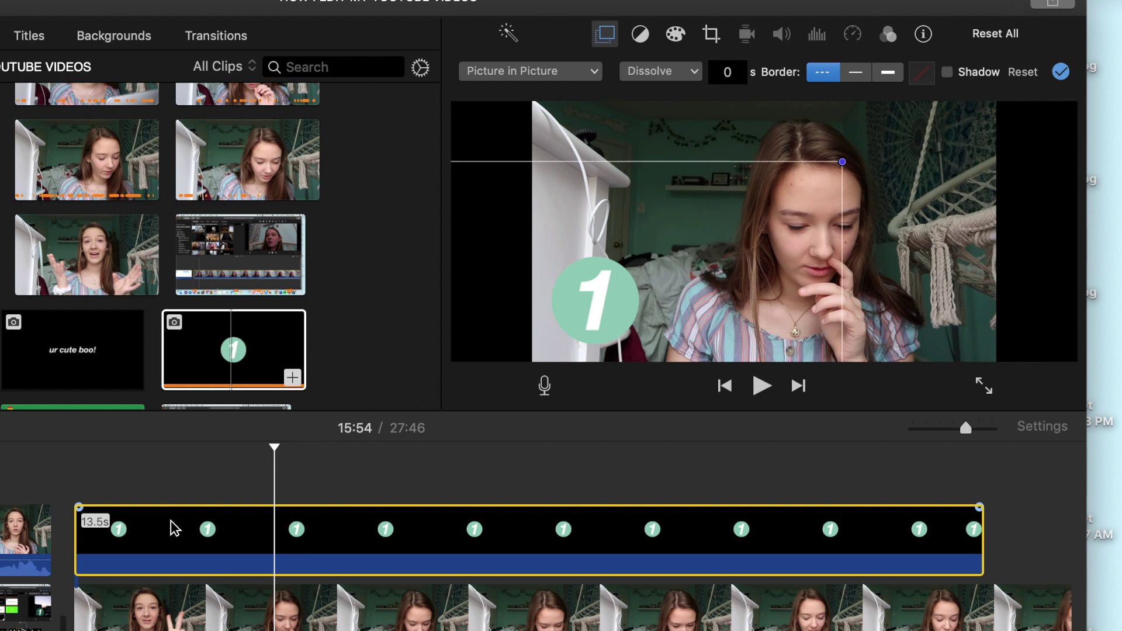
{"action": "left_click_drag", "start_coordinate": [593, 314], "coordinate": [604, 277]}
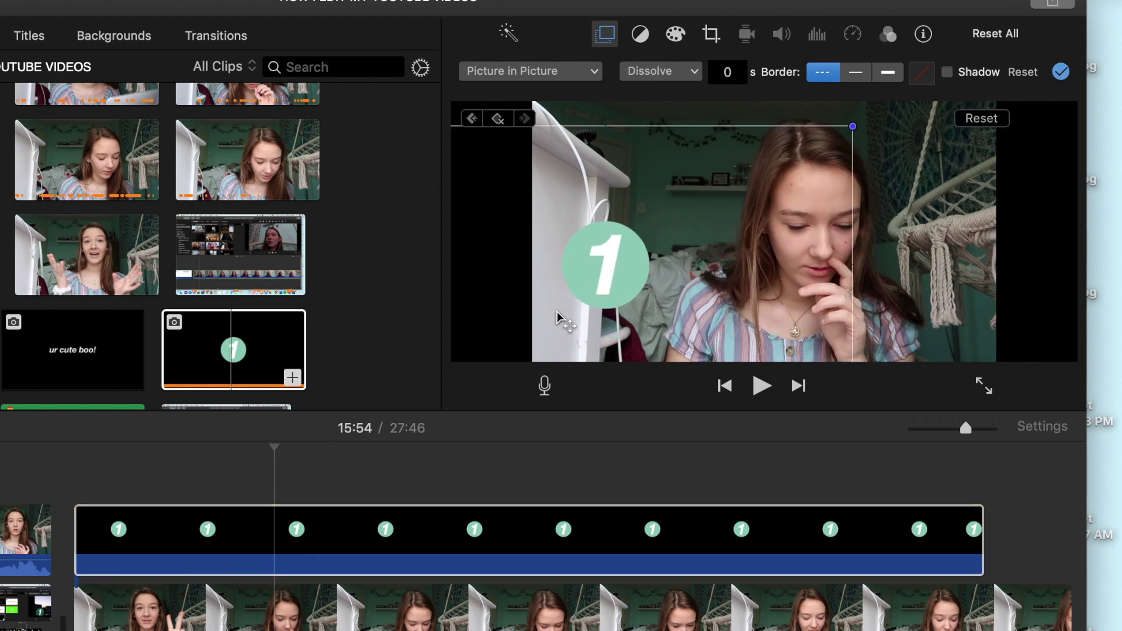
{"action": "left_click", "coordinate": [285, 532]}
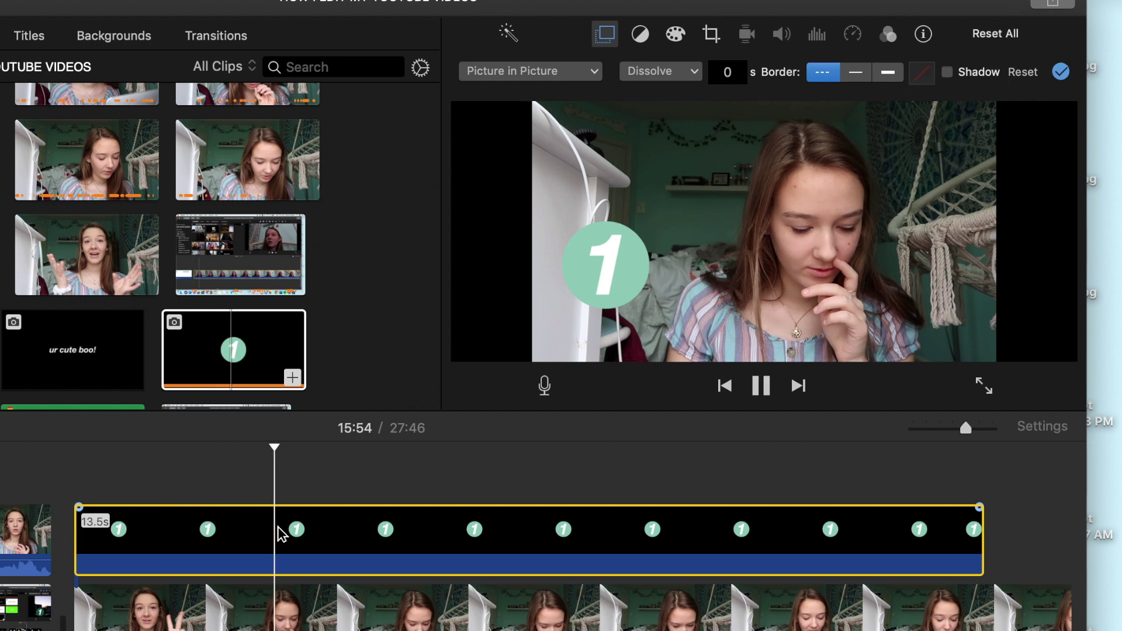
{"action": "key", "text": "space"}
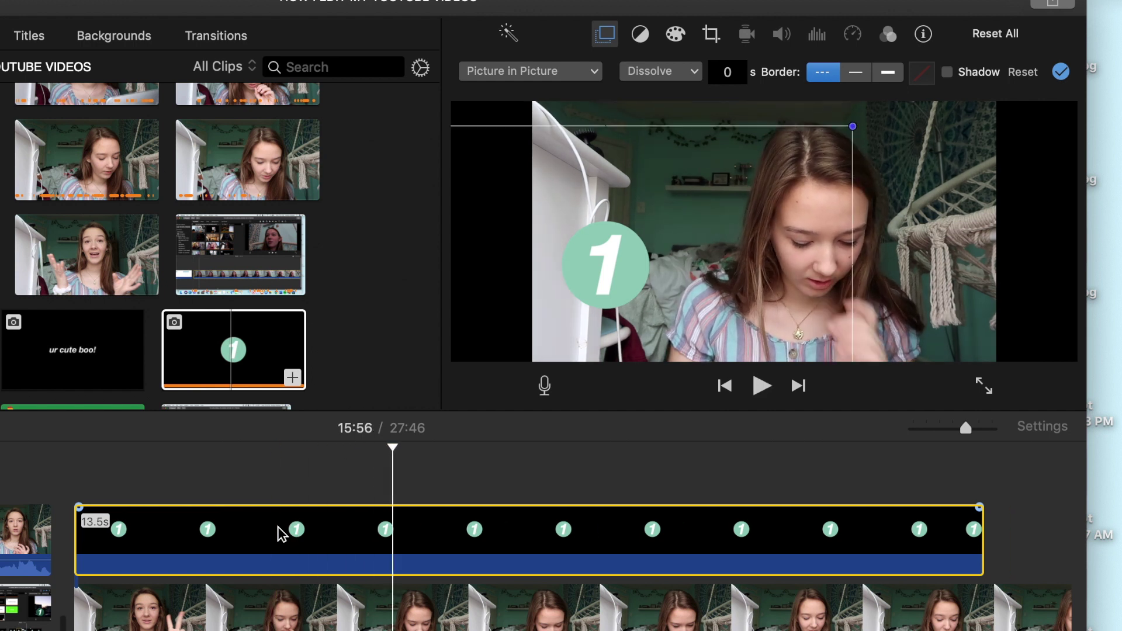
{"action": "left_click_drag", "start_coordinate": [583, 284], "coordinate": [636, 316]}
- Reposition the circle at 15:58 and around 16:00, ending with it moved off the frame's left edge at 16:02
{"action": "left_click", "coordinate": [396, 511]}
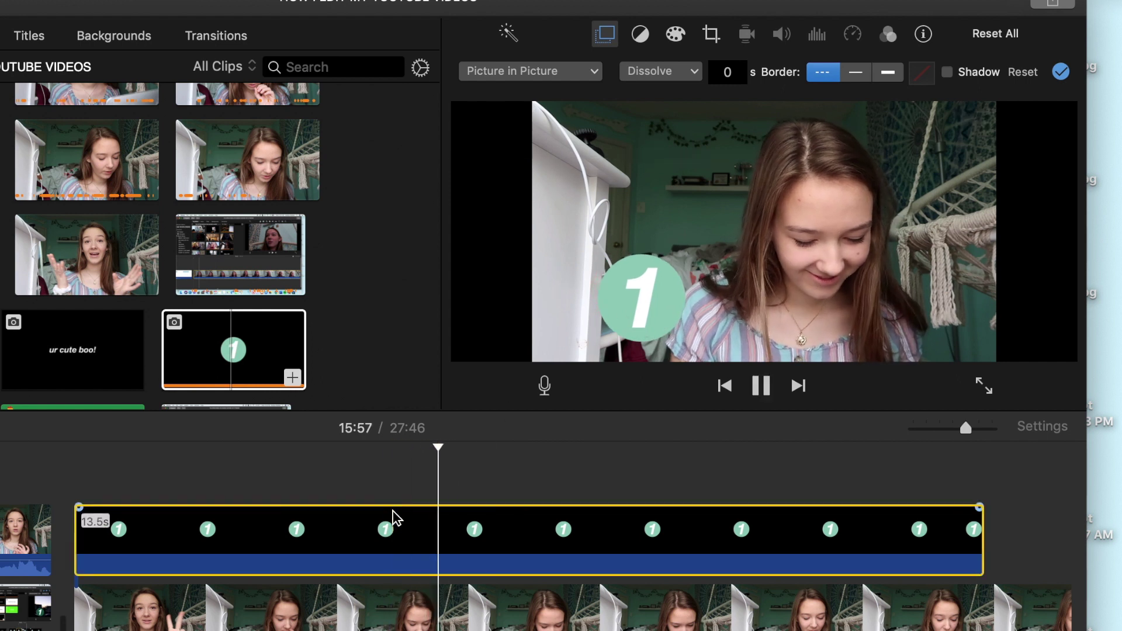
{"action": "left_click_drag", "start_coordinate": [593, 328], "coordinate": [579, 325]}
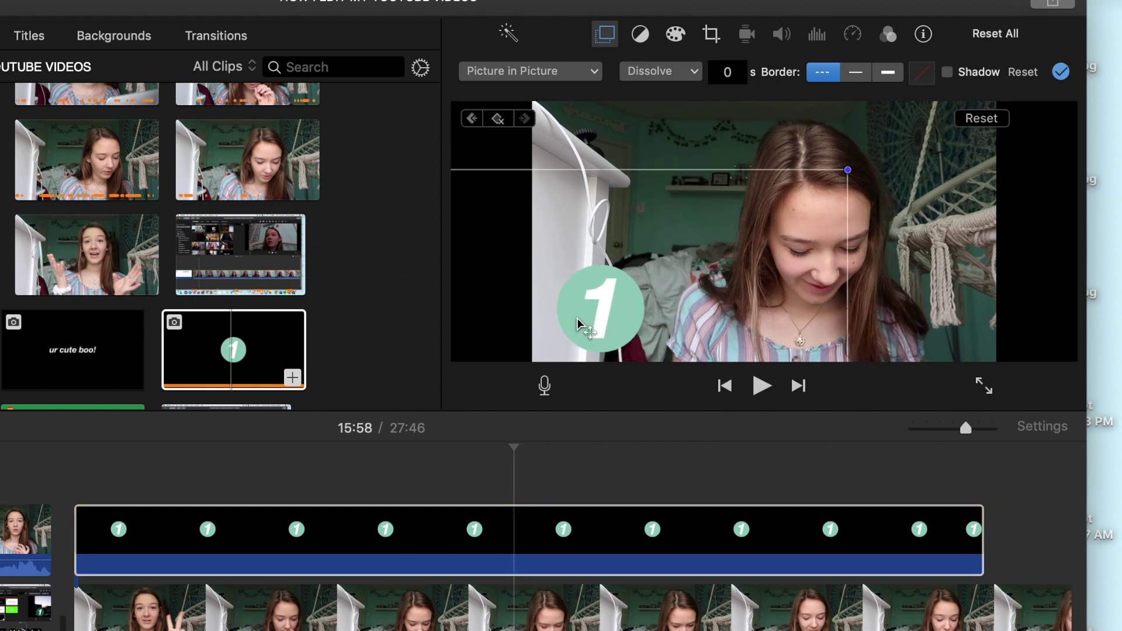
{"action": "key", "text": "space"}
{"action": "left_click", "coordinate": [621, 535]}
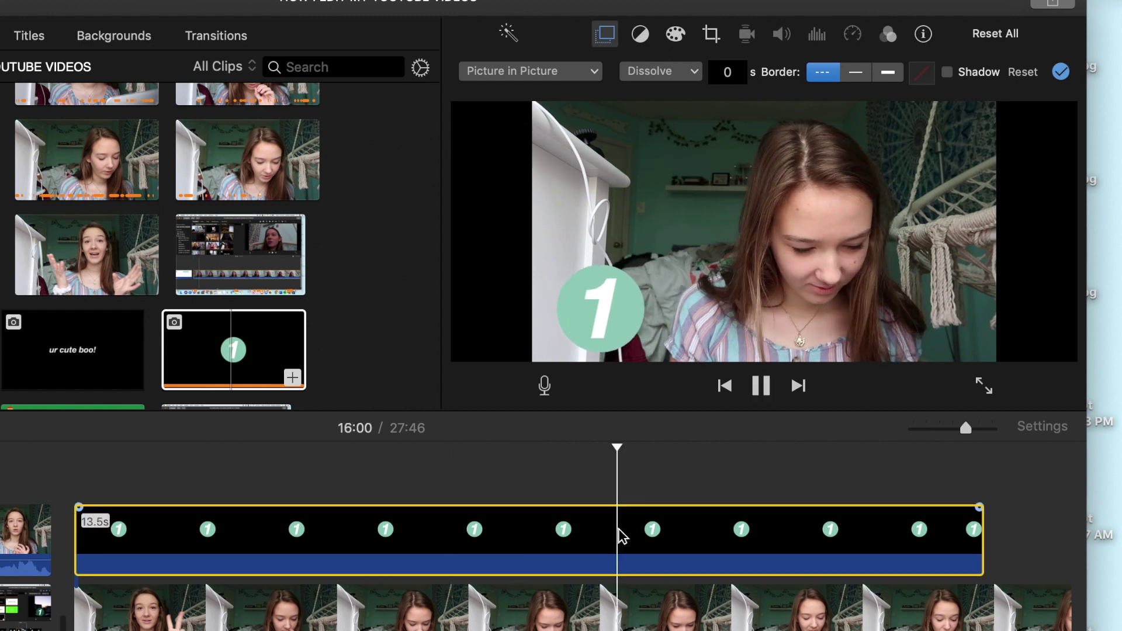
{"action": "key", "text": "space"}
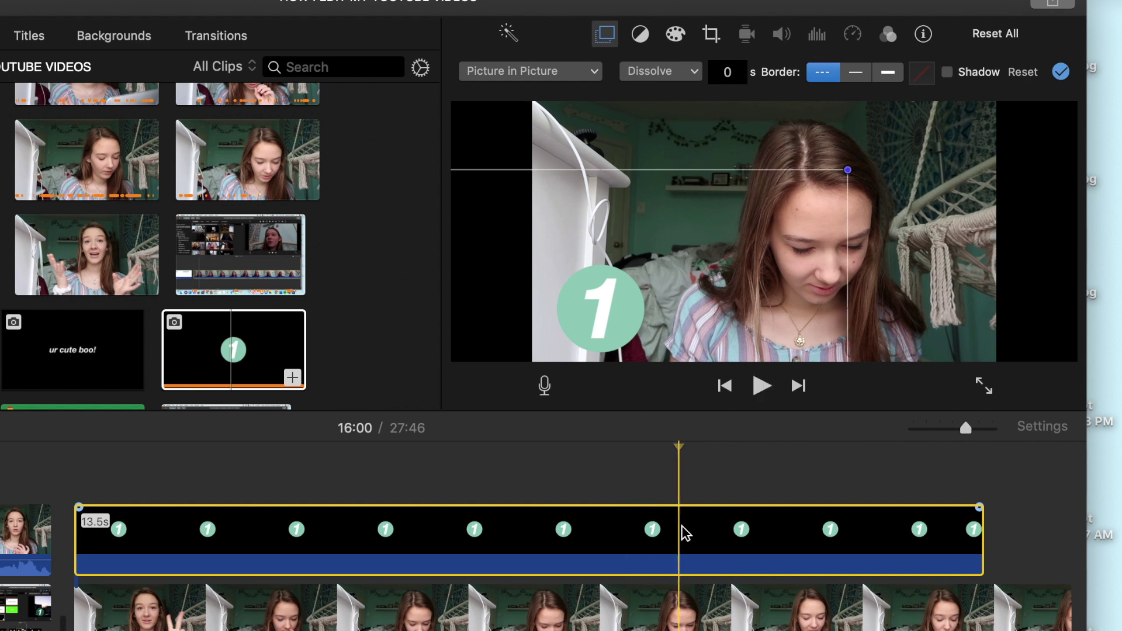
{"action": "left_click_drag", "start_coordinate": [605, 333], "coordinate": [644, 292]}
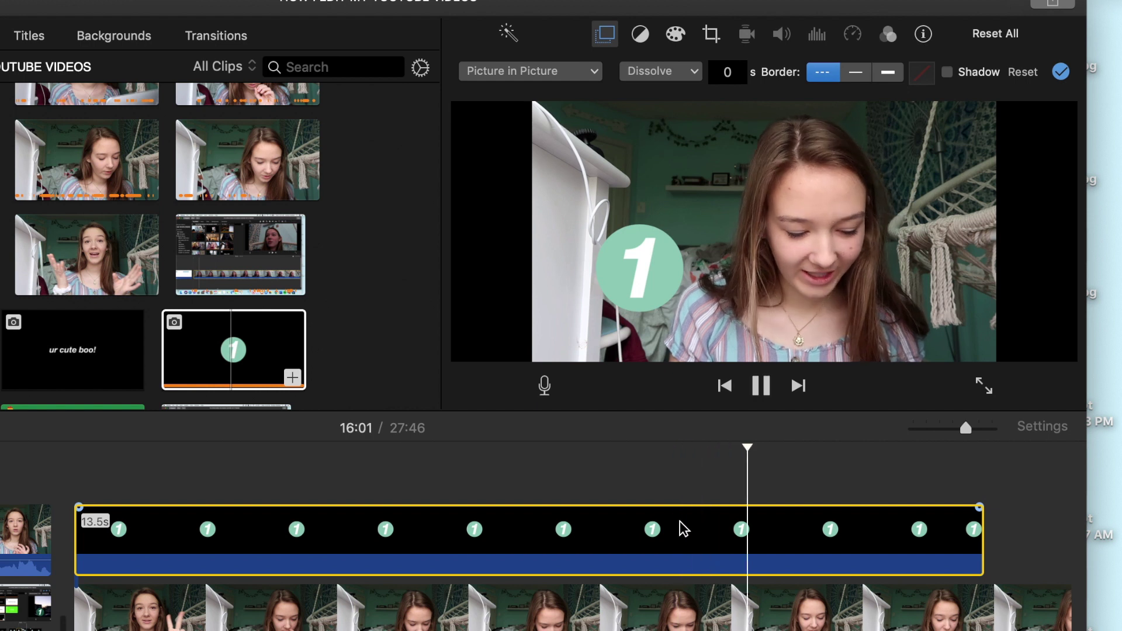
{"action": "key", "text": "space"}
{"action": "left_click_drag", "start_coordinate": [650, 270], "coordinate": [489, 324]}
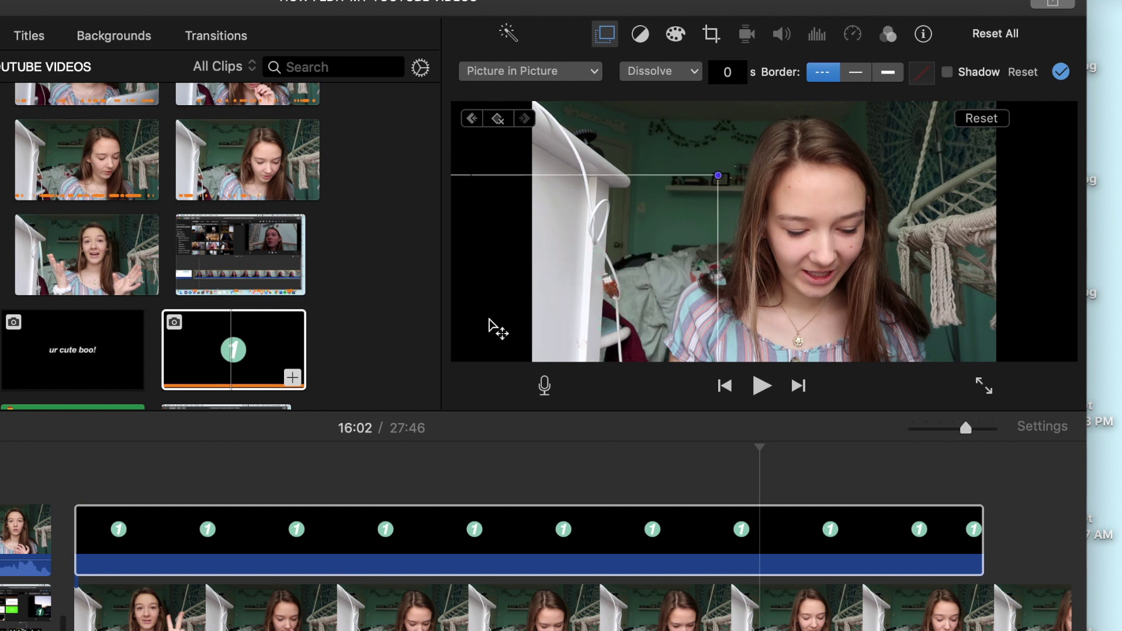
- Split the circle overlay at about 16:03, delete its final 2.0 s piece and return the playhead to the overlay's start
{"action": "left_click", "coordinate": [742, 530]}
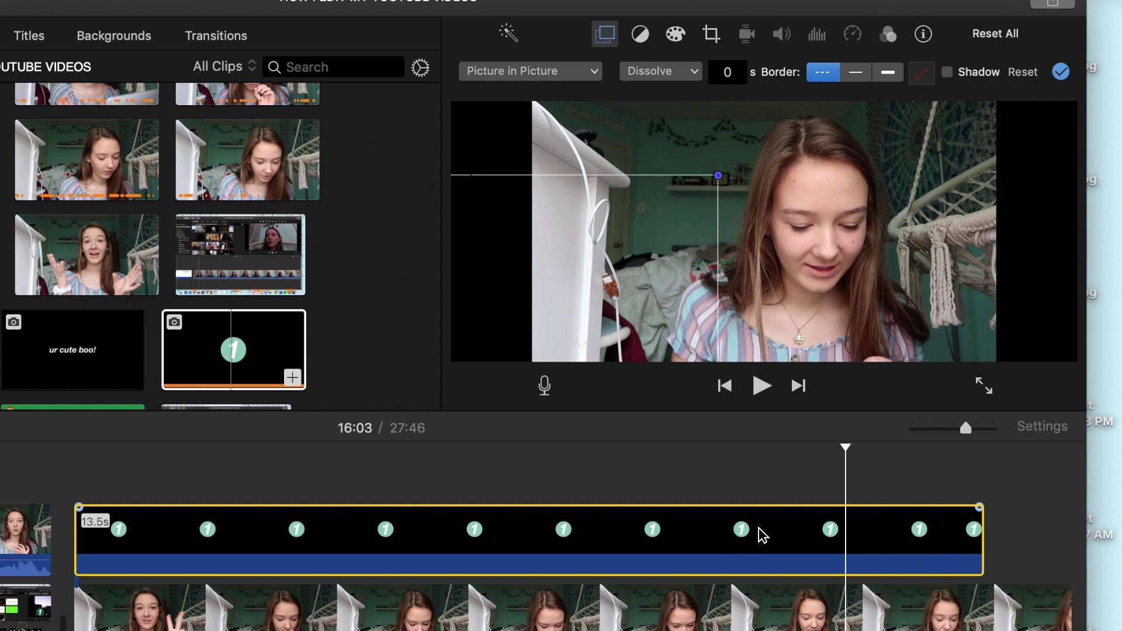
{"action": "key", "text": "super+b"}
{"action": "left_click", "coordinate": [914, 528]}
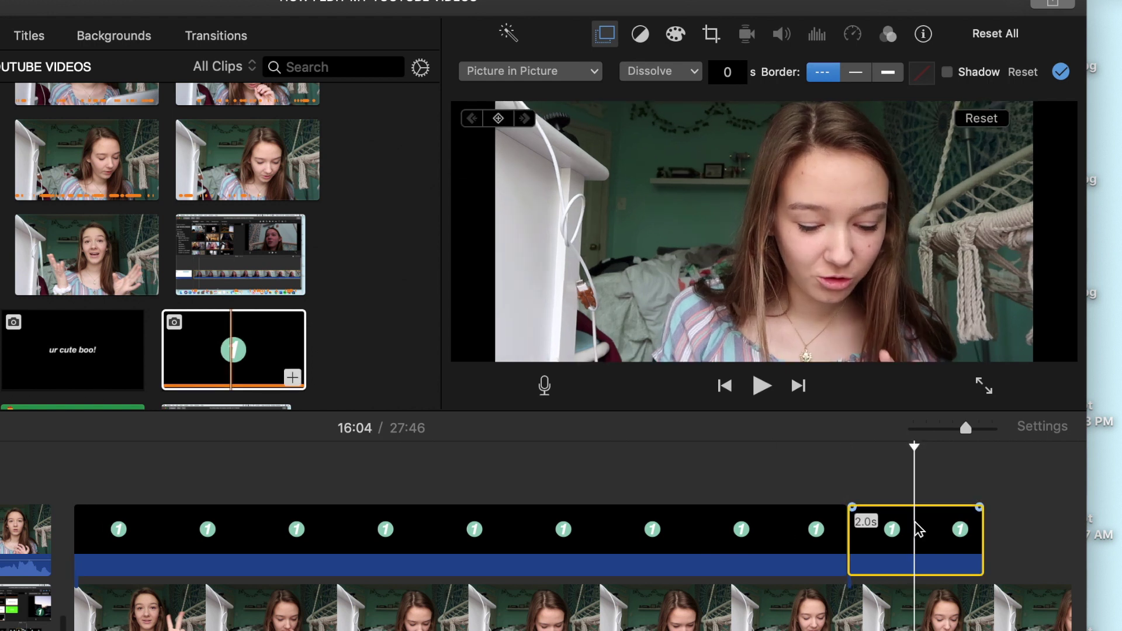
{"action": "key", "text": "Delete"}
{"action": "left_click", "coordinate": [76, 494]}
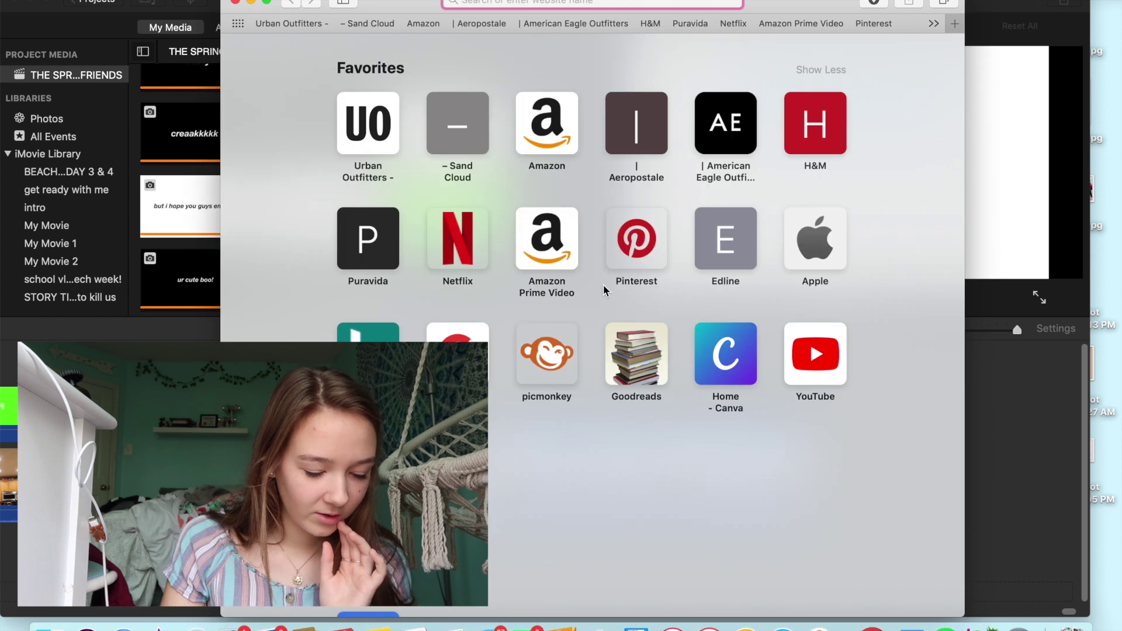
- In Safari, search YouTube for non copyrighted music and open the POPULAR AESTHETIC SONGS FOR INTROS, OUTROS, & BACKGROUND video
{"action": "left_click", "coordinate": [805, 354]}
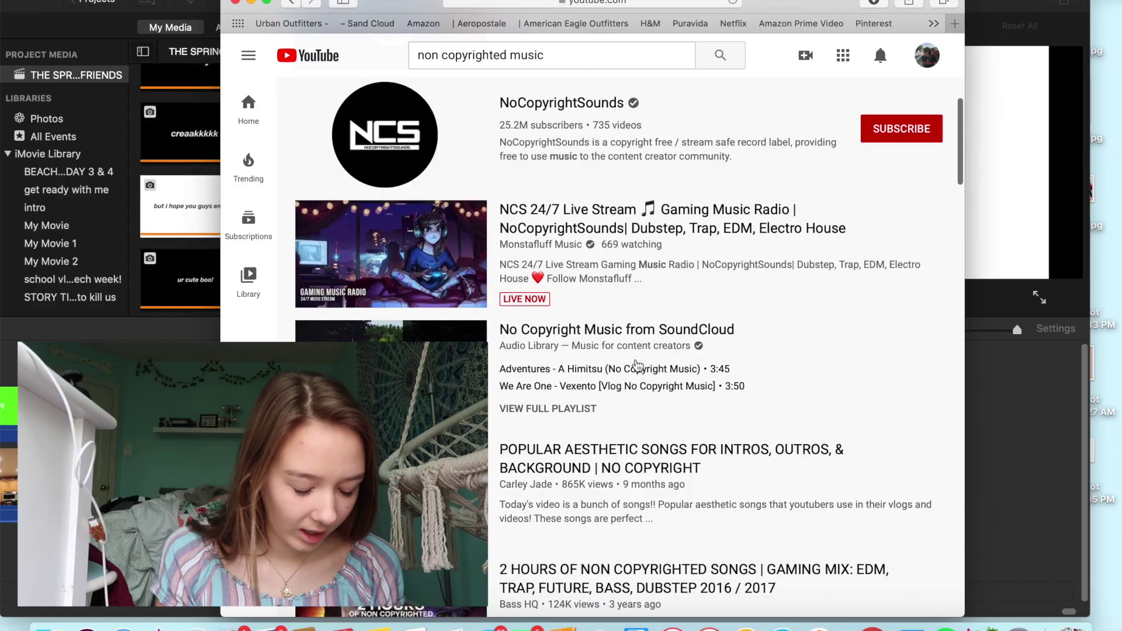
{"action": "scroll", "coordinate": [637, 360], "scroll_direction": "down", "scroll_amount": 2}
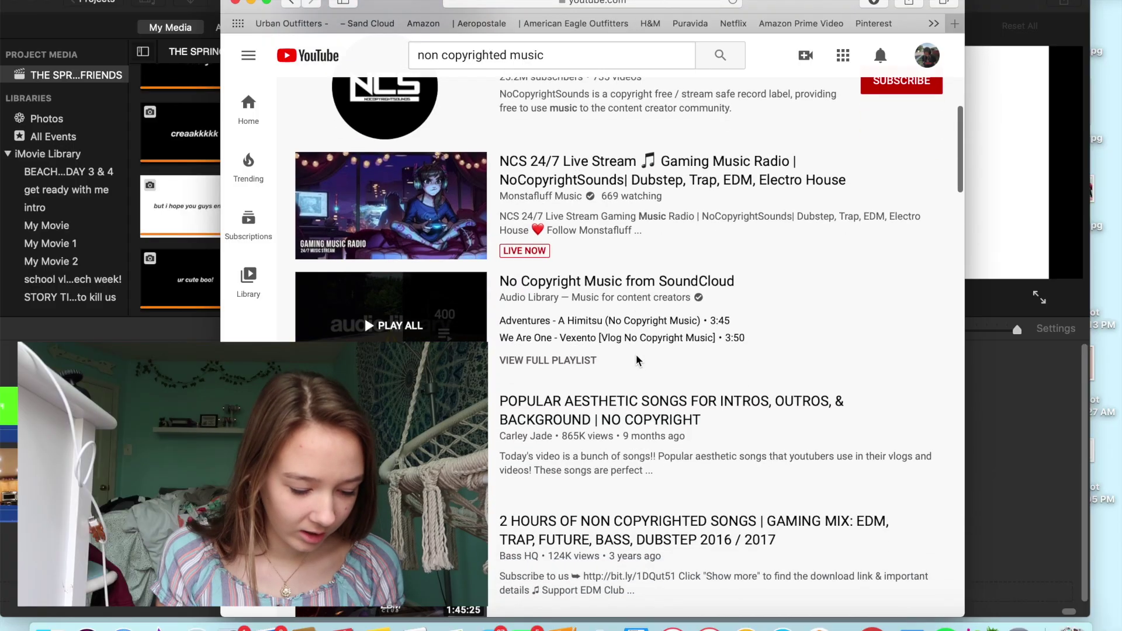
{"action": "scroll", "coordinate": [637, 359], "scroll_direction": "down", "scroll_amount": 3}
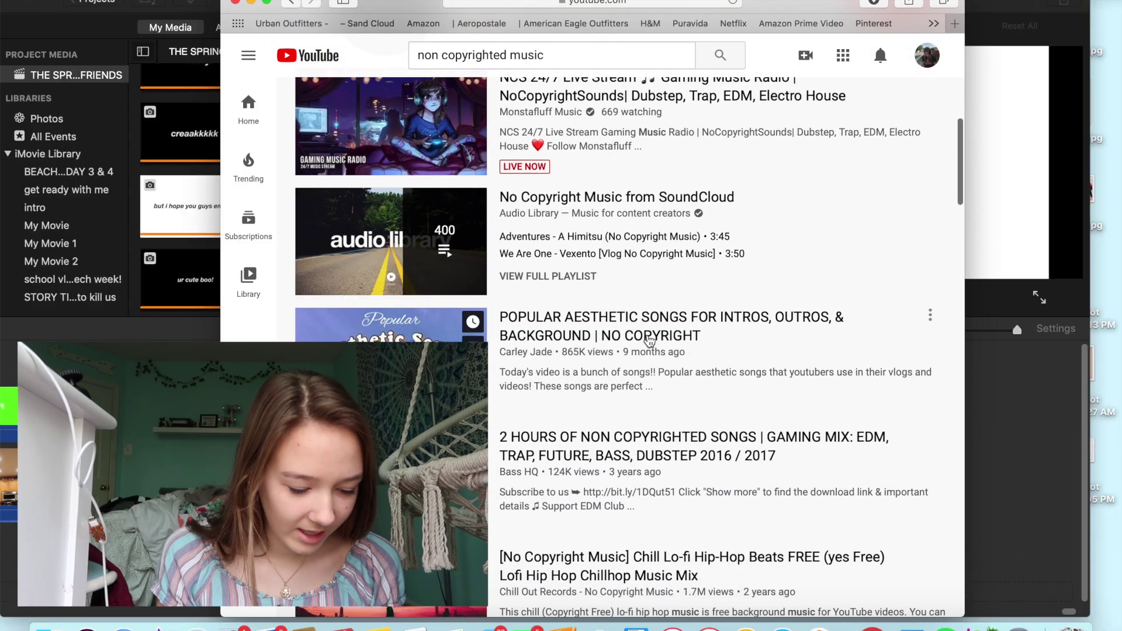
{"action": "left_click", "coordinate": [651, 337]}
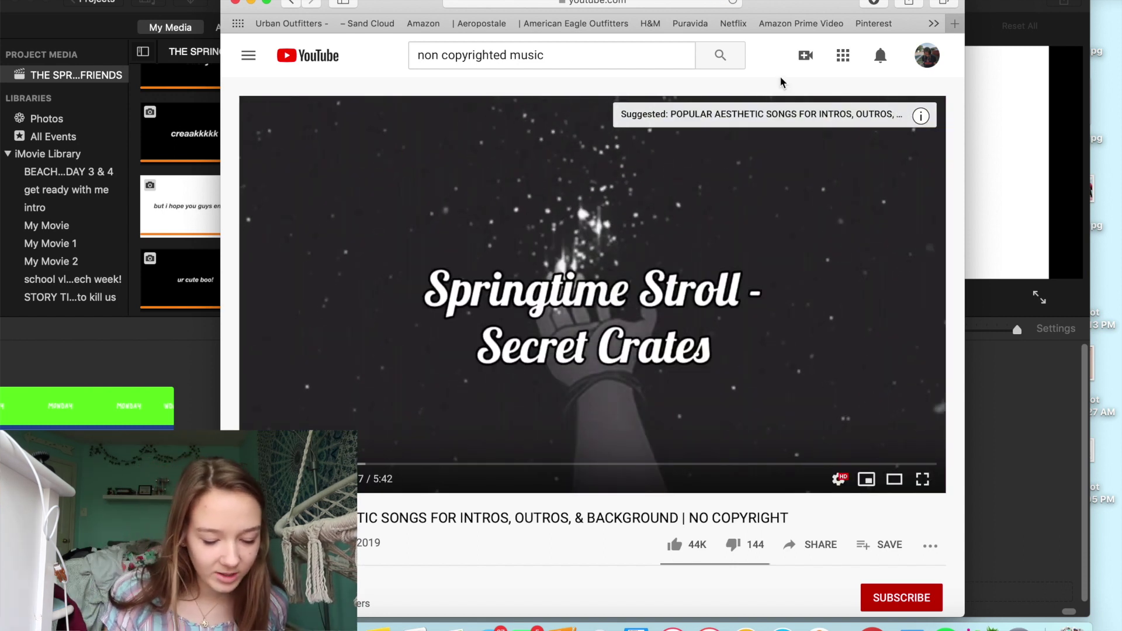
- Expand the song video's full description to view its song links, and select the video's URL for copying
{"action": "scroll", "coordinate": [624, 478], "scroll_direction": "down", "scroll_amount": 5}
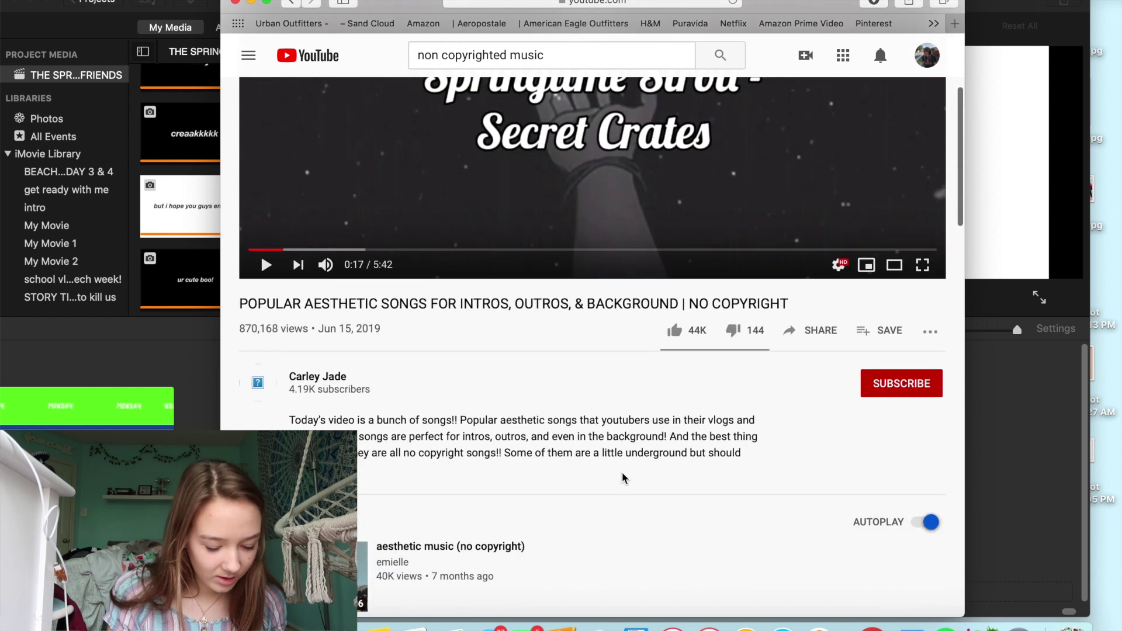
{"action": "left_click", "coordinate": [309, 480]}
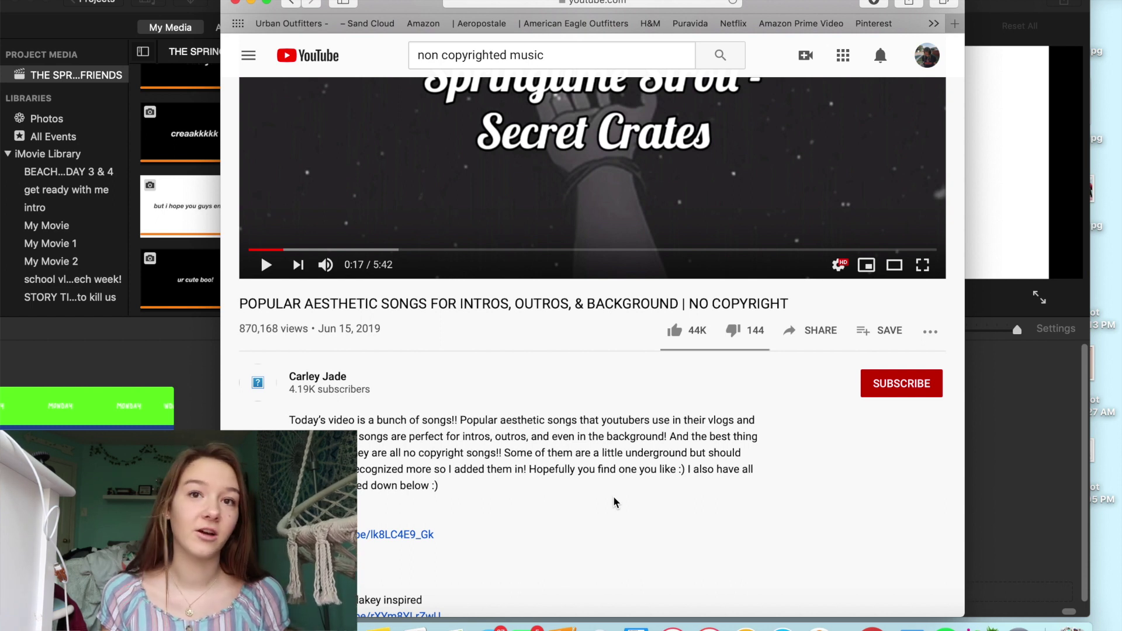
{"action": "scroll", "coordinate": [614, 501], "scroll_direction": "up", "scroll_amount": 4}
{"action": "key", "text": "super+l"}
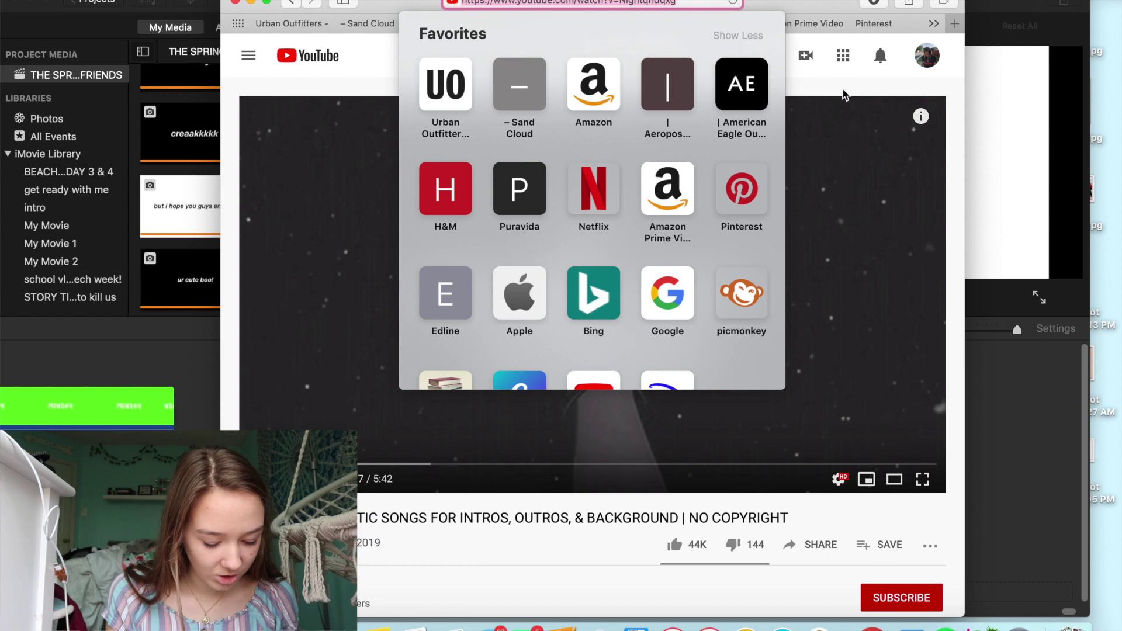
- Search the web for youtube to mp3 in a new tab and open the YouTube to Mp3 Converter at ytmp3.cc
{"action": "left_click", "coordinate": [955, 24]}
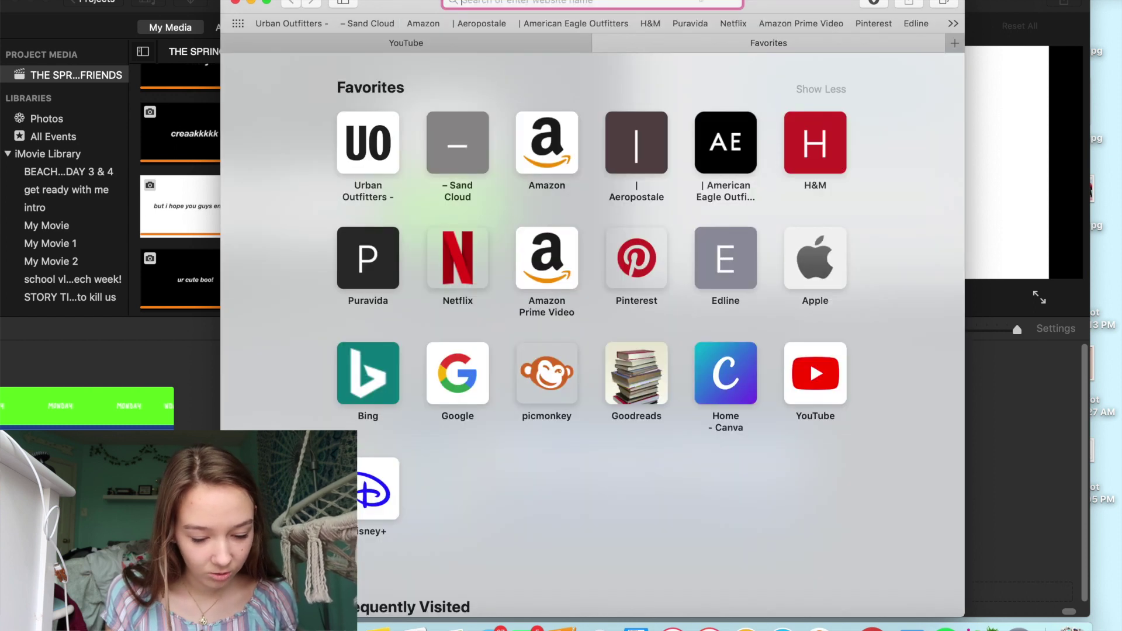
{"action": "type", "text": "youtube"}
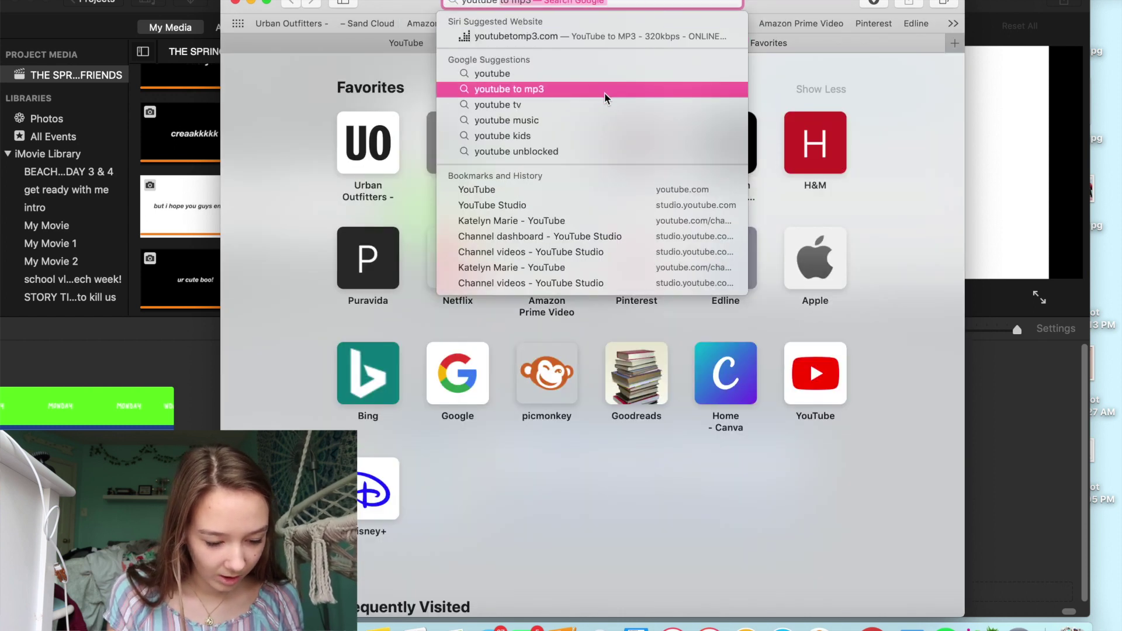
{"action": "left_click", "coordinate": [599, 89]}
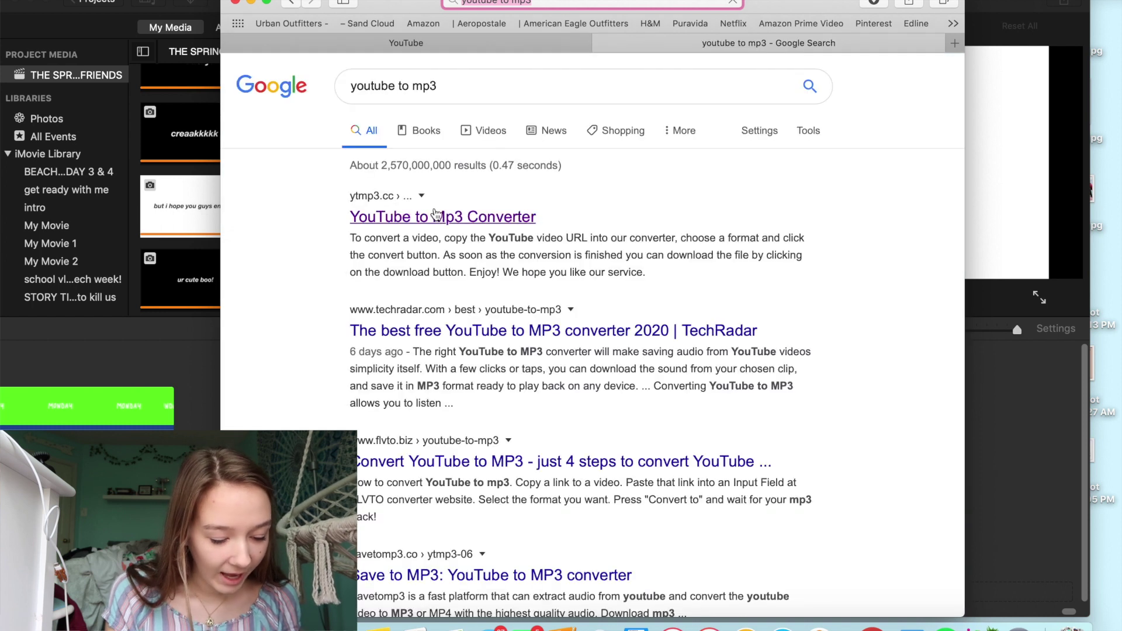
{"action": "left_click", "coordinate": [436, 218]}
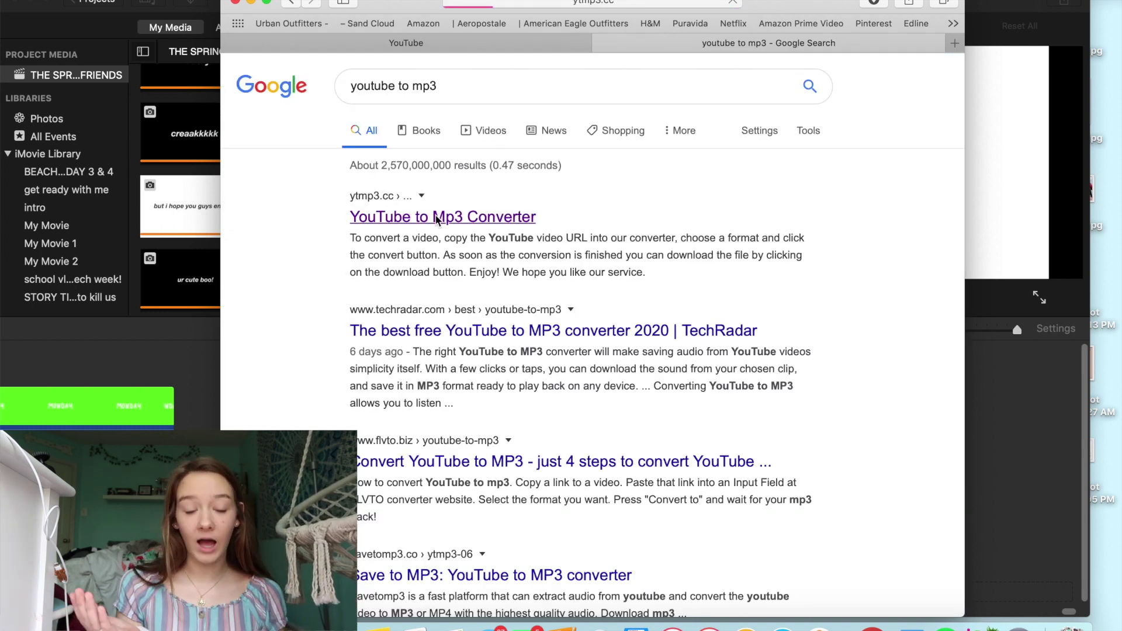
- Paste the copied YouTube link into the converter's video URL field
{"action": "left_click", "coordinate": [402, 287]}
{"action": "left_click", "coordinate": [417, 249]}
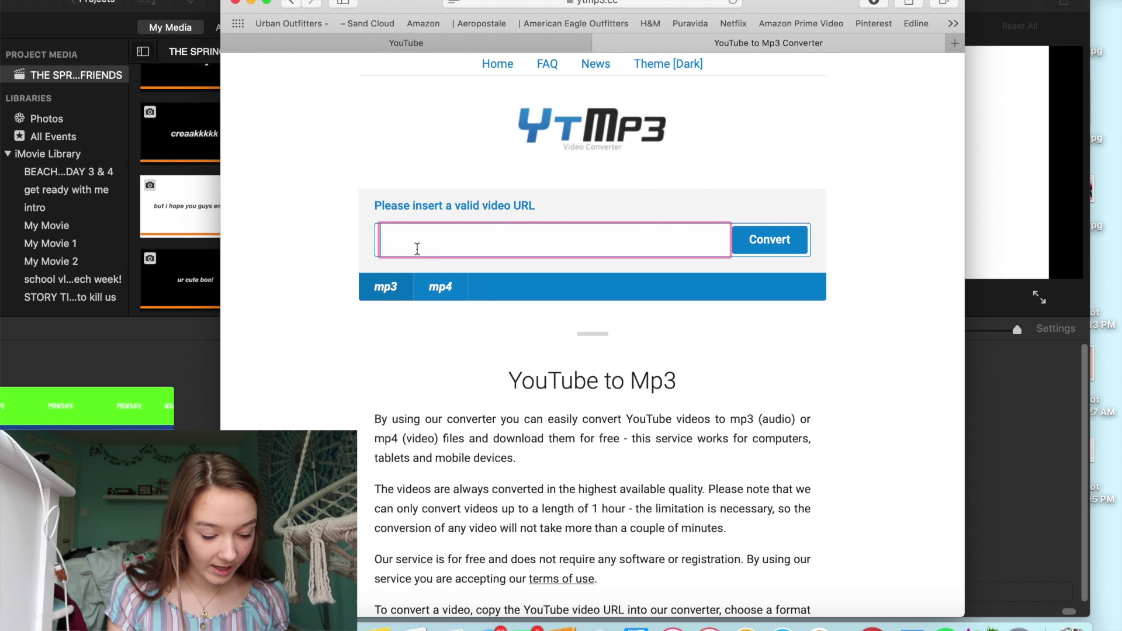
{"action": "key", "text": "super+v"}
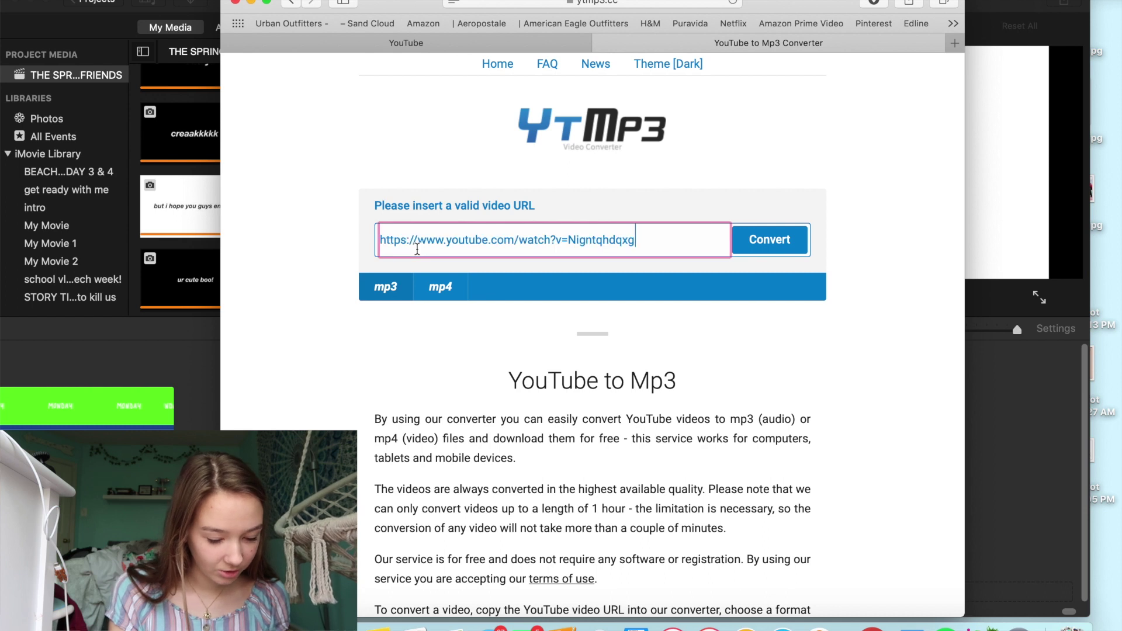
- Convert the pasted YouTube video to MP3, download it, and open the downloaded song in iTunes
{"action": "left_click", "coordinate": [767, 249]}
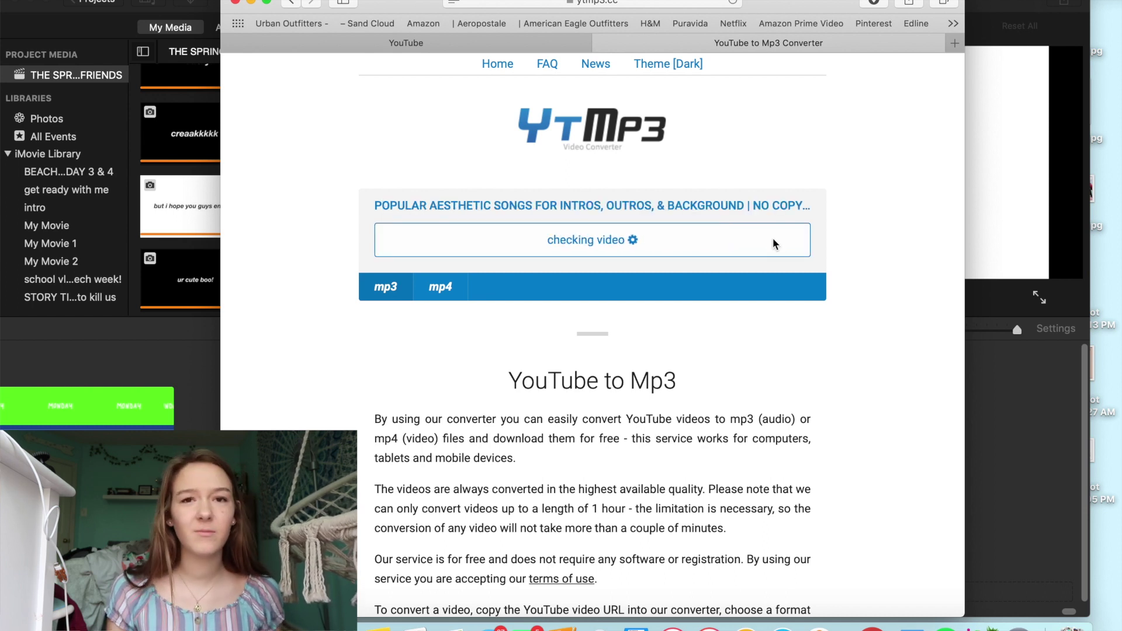
{"action": "left_click", "coordinate": [773, 244]}
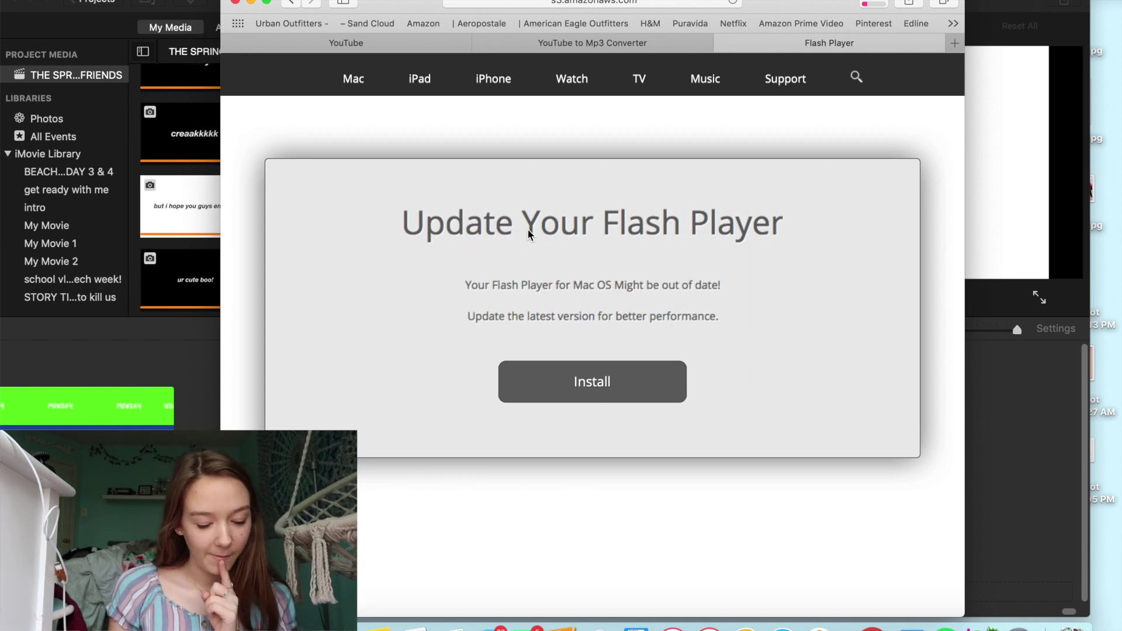
{"action": "left_click", "coordinate": [874, 3]}
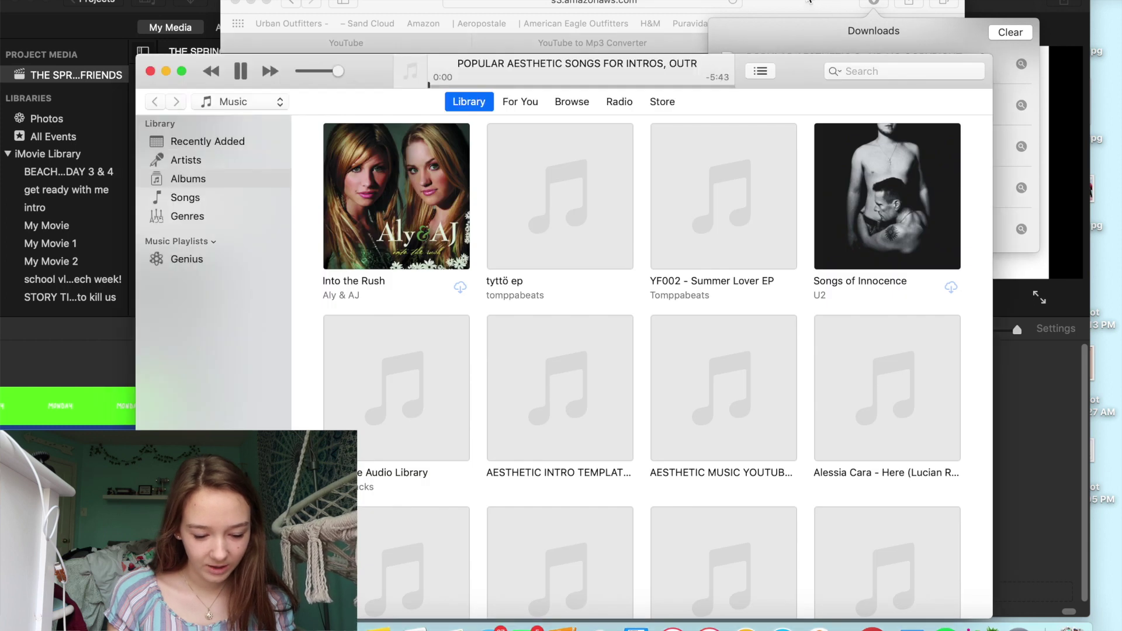
- Pause the song in iTunes and close the Safari and iTunes windows
{"action": "left_click", "coordinate": [810, 2]}
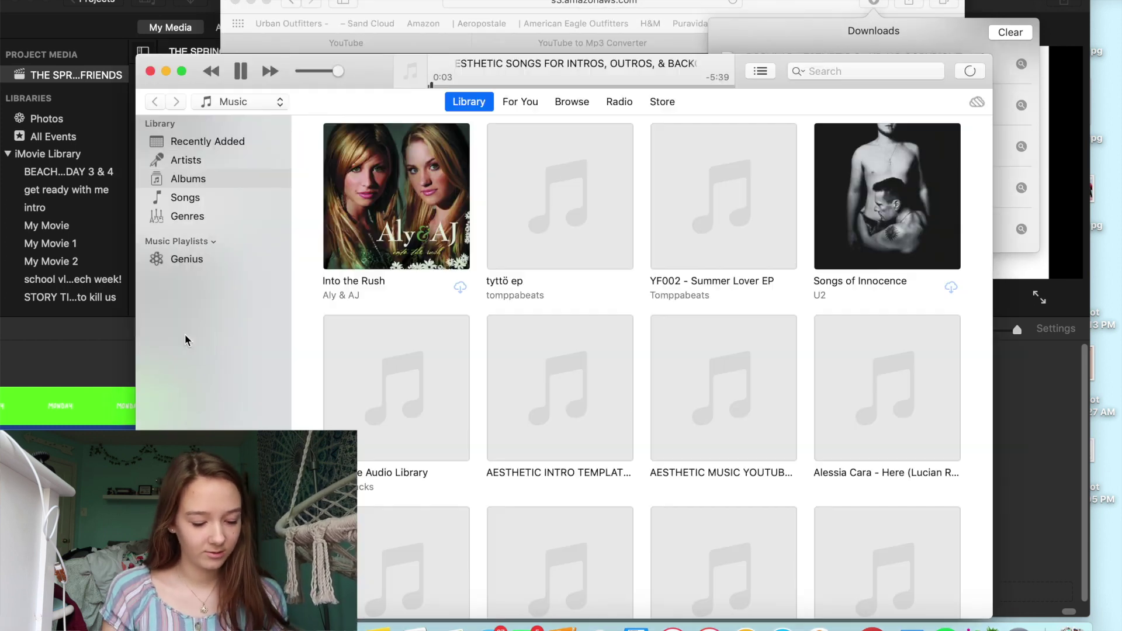
{"action": "left_click", "coordinate": [185, 322]}
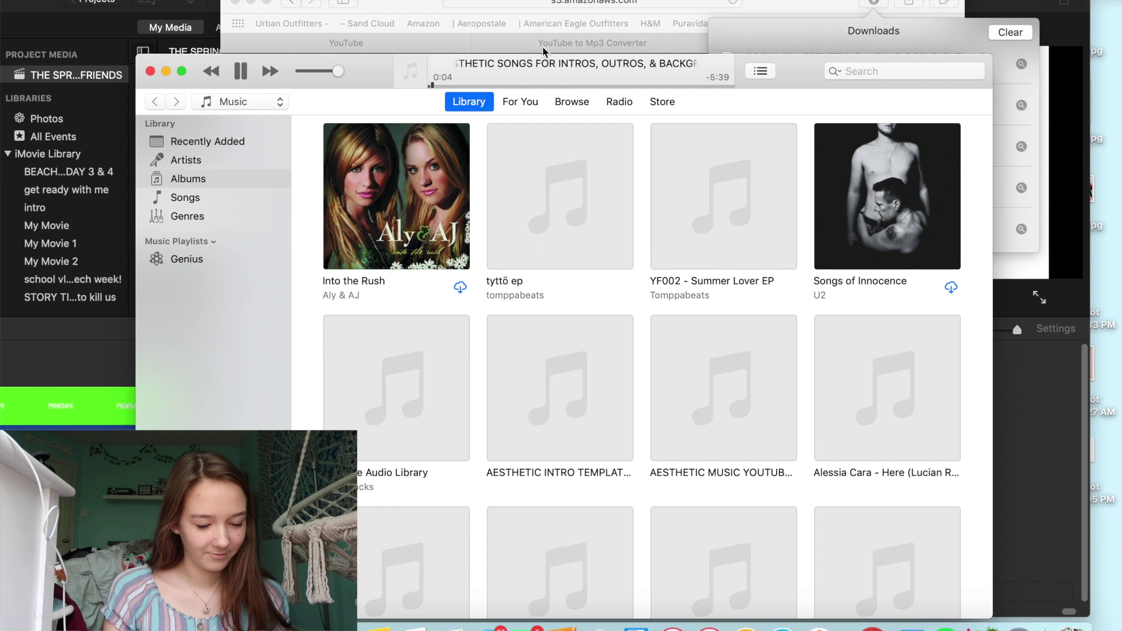
{"action": "left_click", "coordinate": [240, 71]}
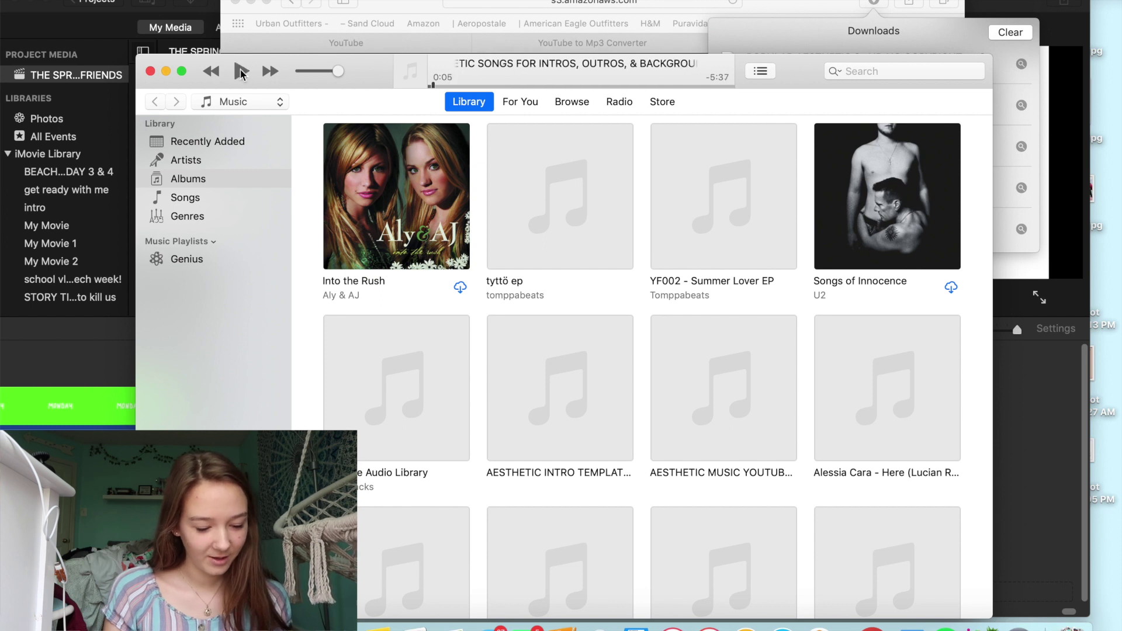
{"action": "left_click", "coordinate": [235, 2]}
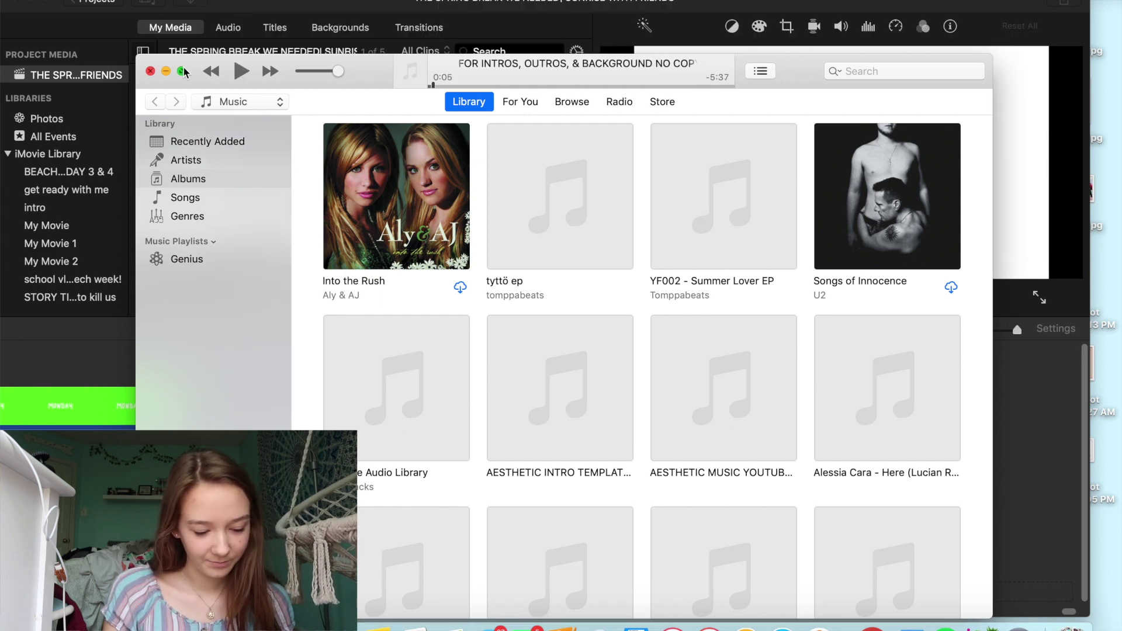
{"action": "left_click", "coordinate": [151, 71]}
- Add the downloaded POPULAR AESTHETIC SONGS MP3 from Safari's downloads to the iMovie timeline beneath the last two video clips
{"action": "left_click", "coordinate": [784, 627]}
{"action": "left_click", "coordinate": [874, 1]}
{"action": "left_click_drag", "start_coordinate": [845, 58], "coordinate": [987, 383]}
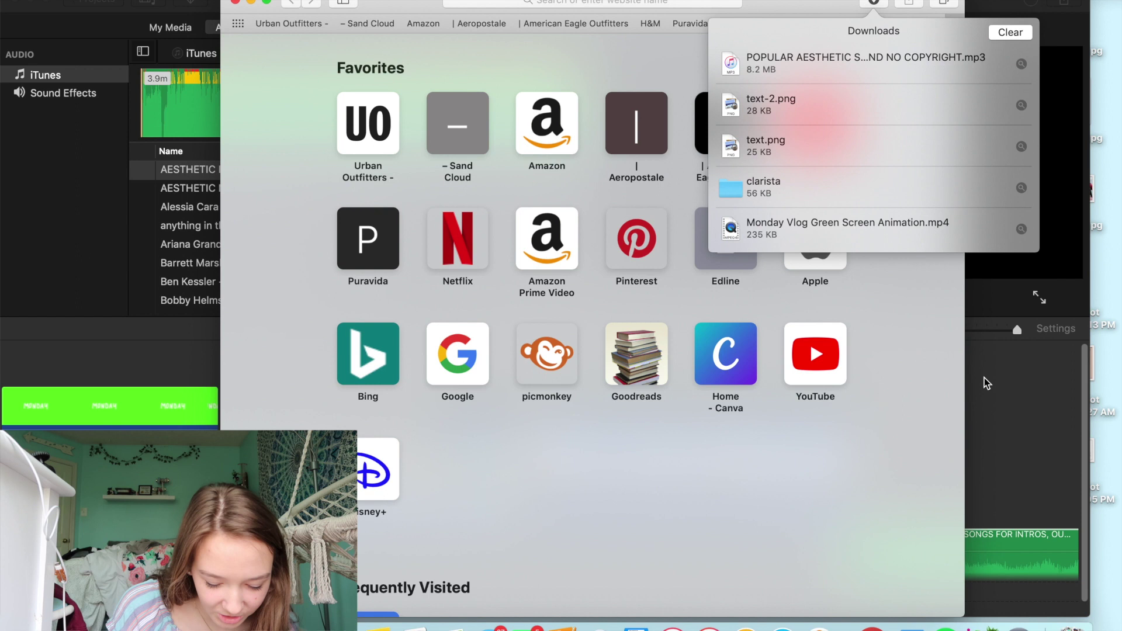
{"action": "left_click", "coordinate": [986, 382]}
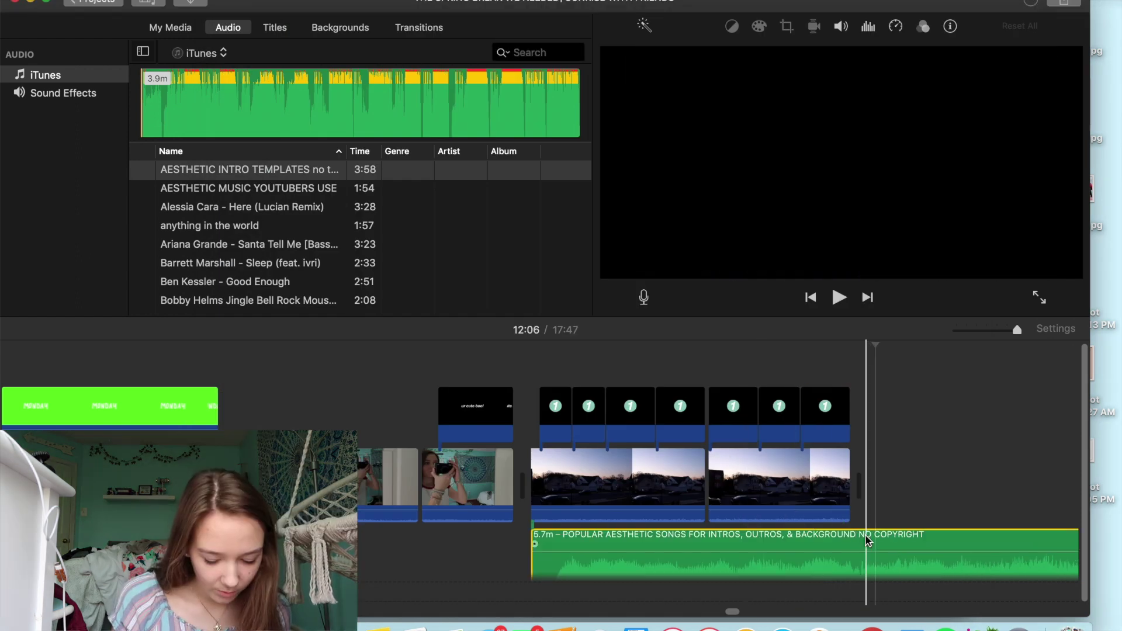
- Trim the background music clip to end with the last video clip and play back that section of the timeline
{"action": "left_click", "coordinate": [867, 540]}
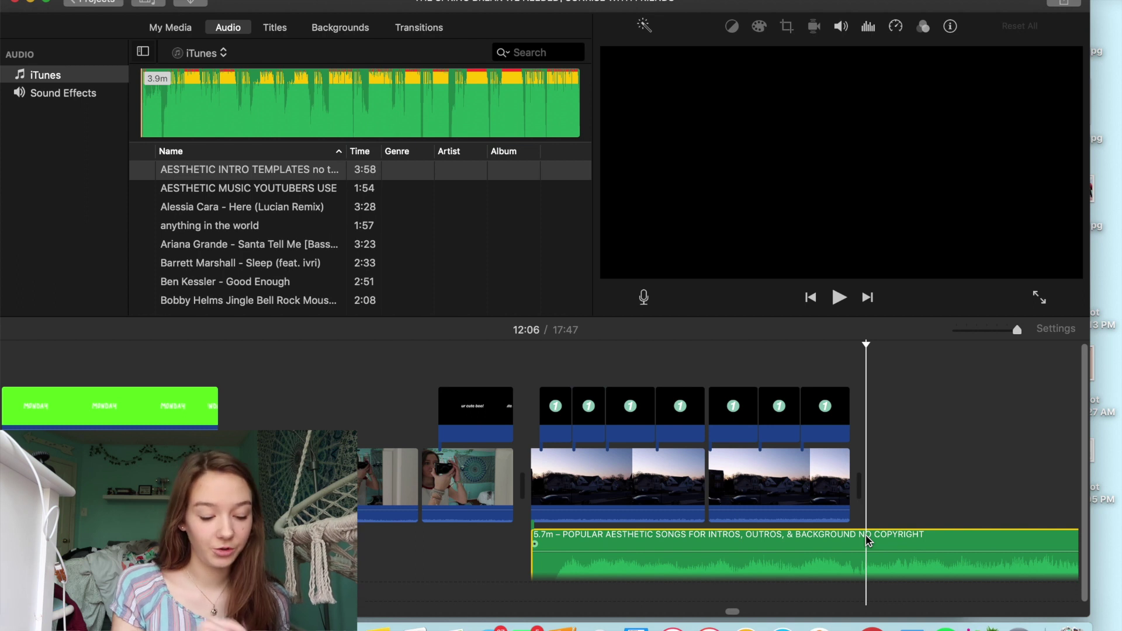
{"action": "key", "text": "alt+/"}
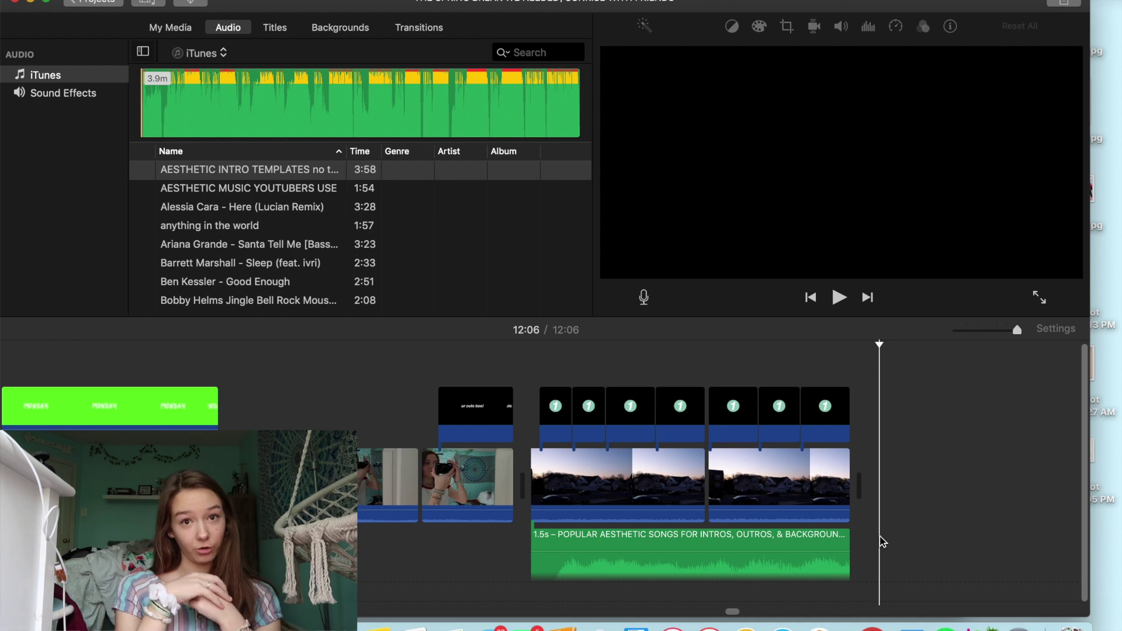
{"action": "left_click", "coordinate": [514, 538]}
{"action": "key", "text": "space"}
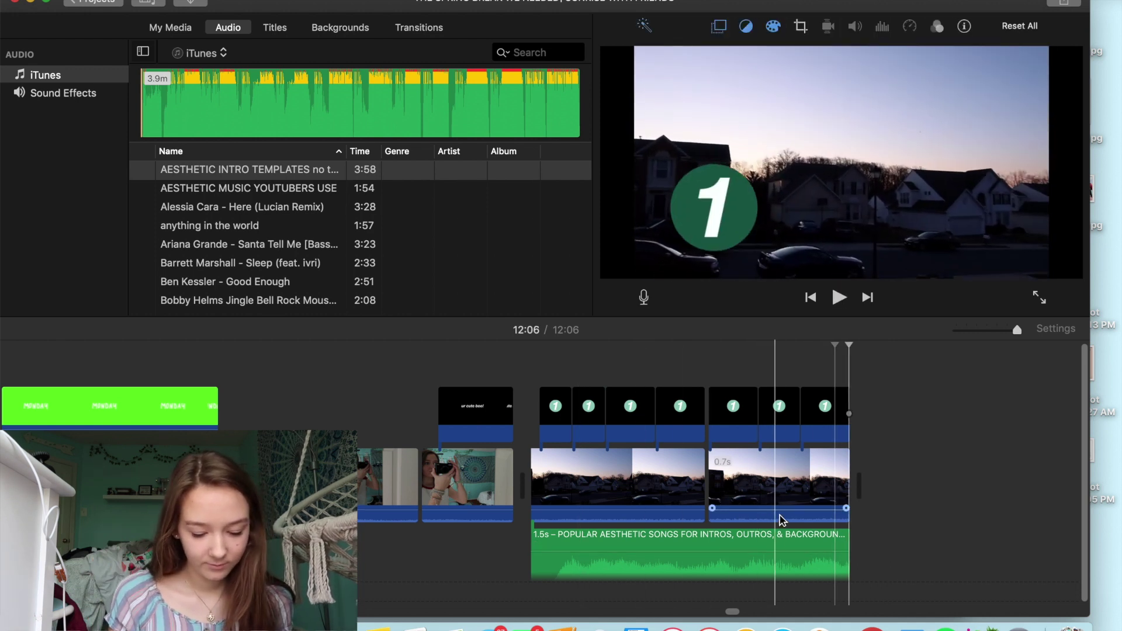